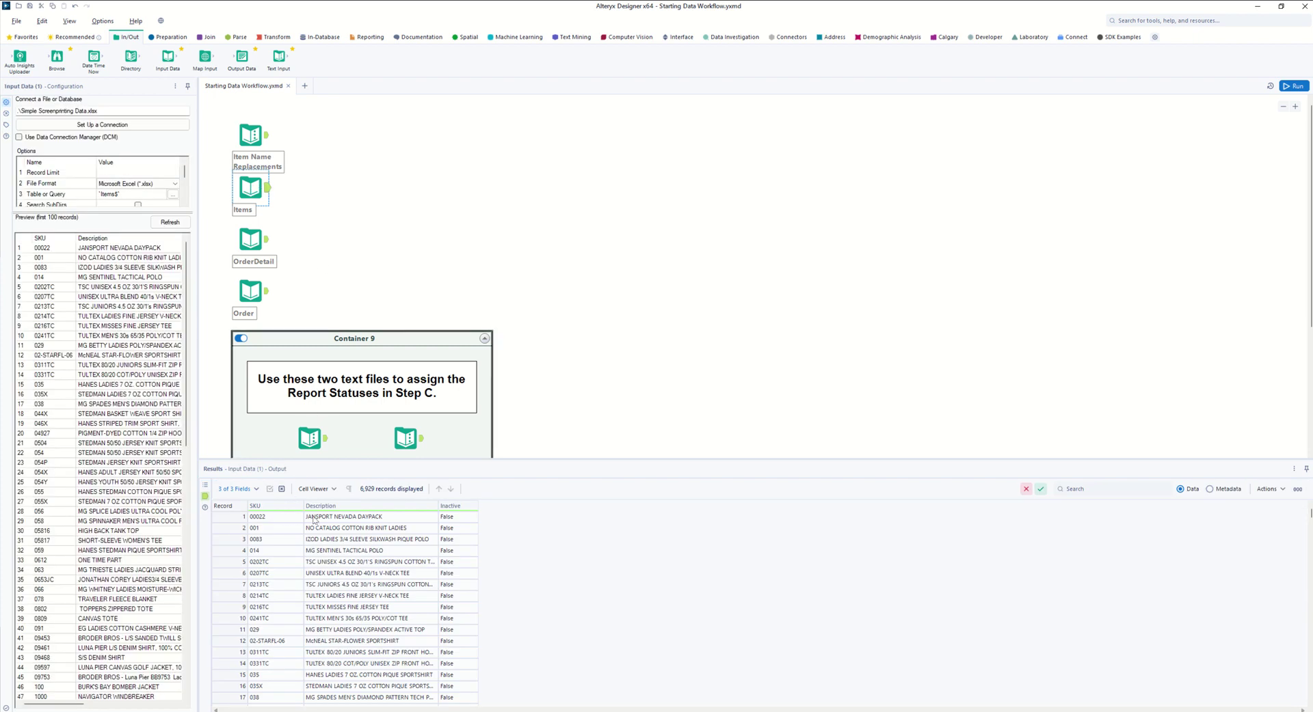
- Look through the Items input's SKU, Description and Inactive records
{"action": "scroll", "coordinate": [403, 555], "scroll_direction": "down", "scroll_amount": 20}
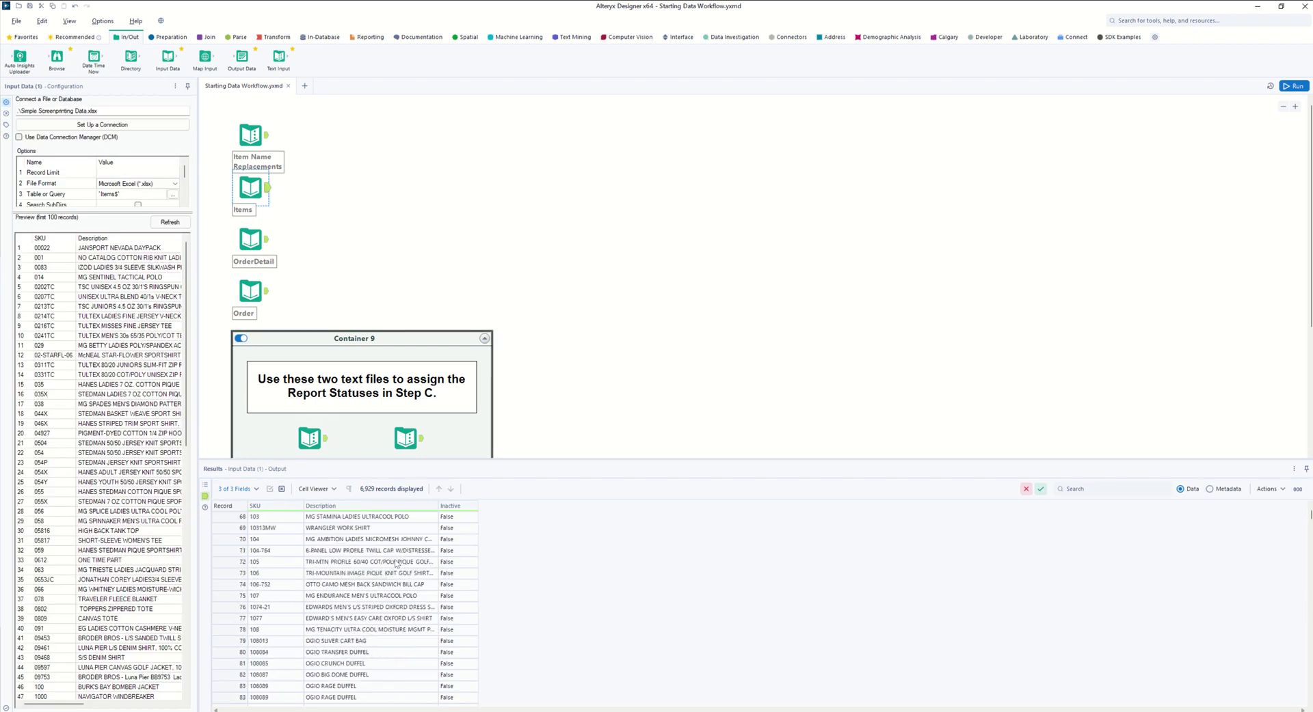
{"action": "scroll", "coordinate": [394, 563], "scroll_direction": "up", "scroll_amount": 8}
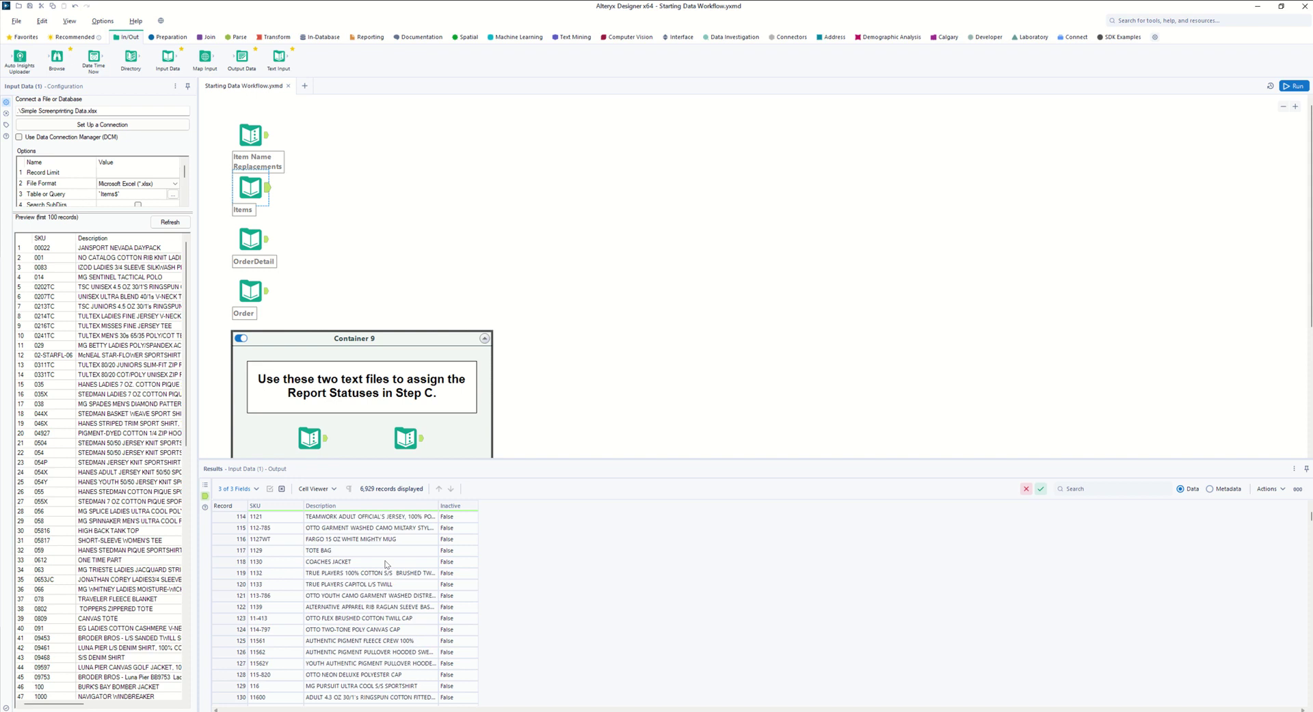
{"action": "scroll", "coordinate": [270, 513], "scroll_direction": "up", "scroll_amount": 20}
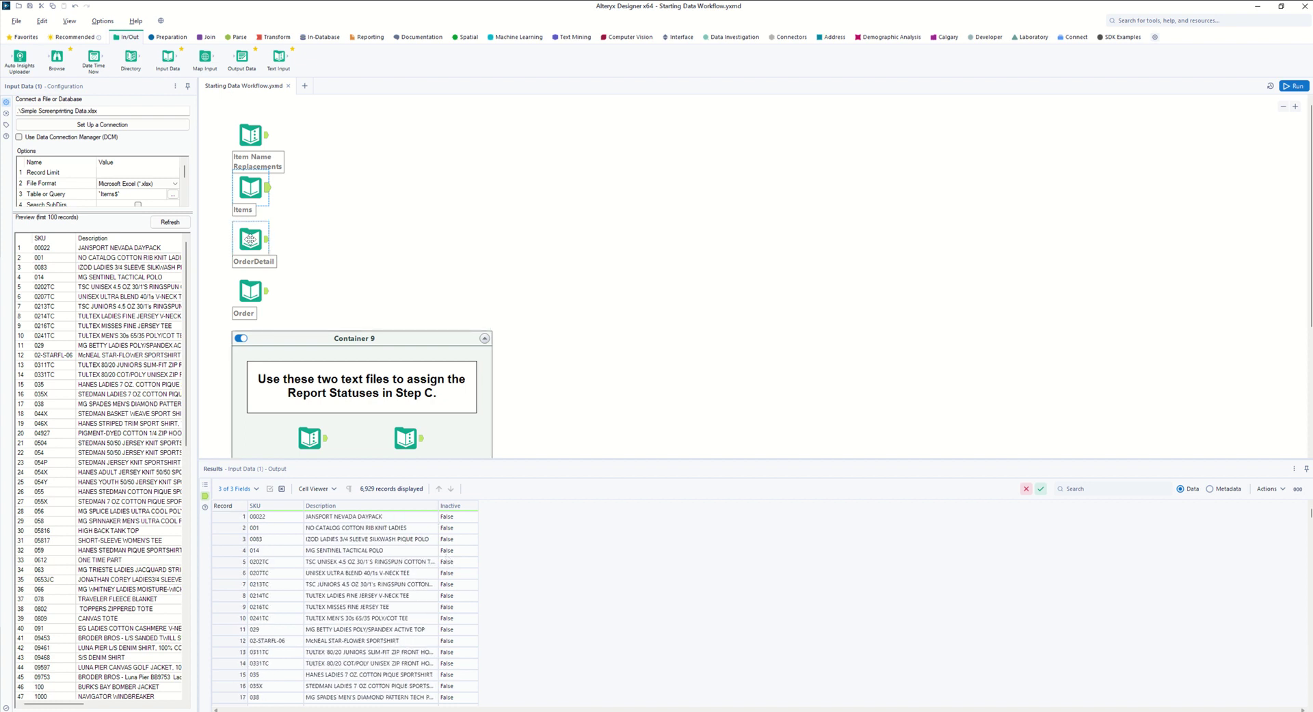
- Examine the Order and OrderDetail inputs, comparing their fields and browsing the OrderDetail records
{"action": "left_click", "coordinate": [251, 292]}
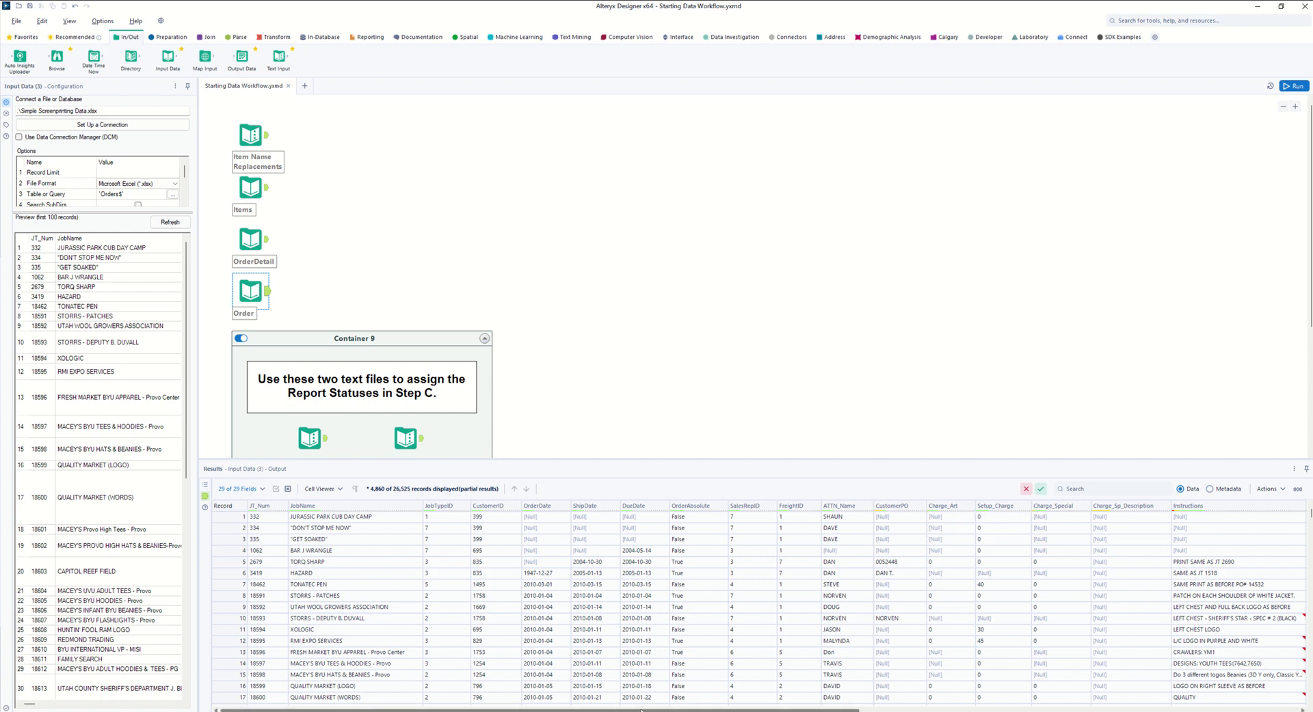
{"action": "mouse_move", "coordinate": [640, 711]}
{"action": "left_mouse_down"}
{"action": "mouse_move", "coordinate": [832, 707]}
{"action": "mouse_move", "coordinate": [634, 708]}
{"action": "left_mouse_up"}
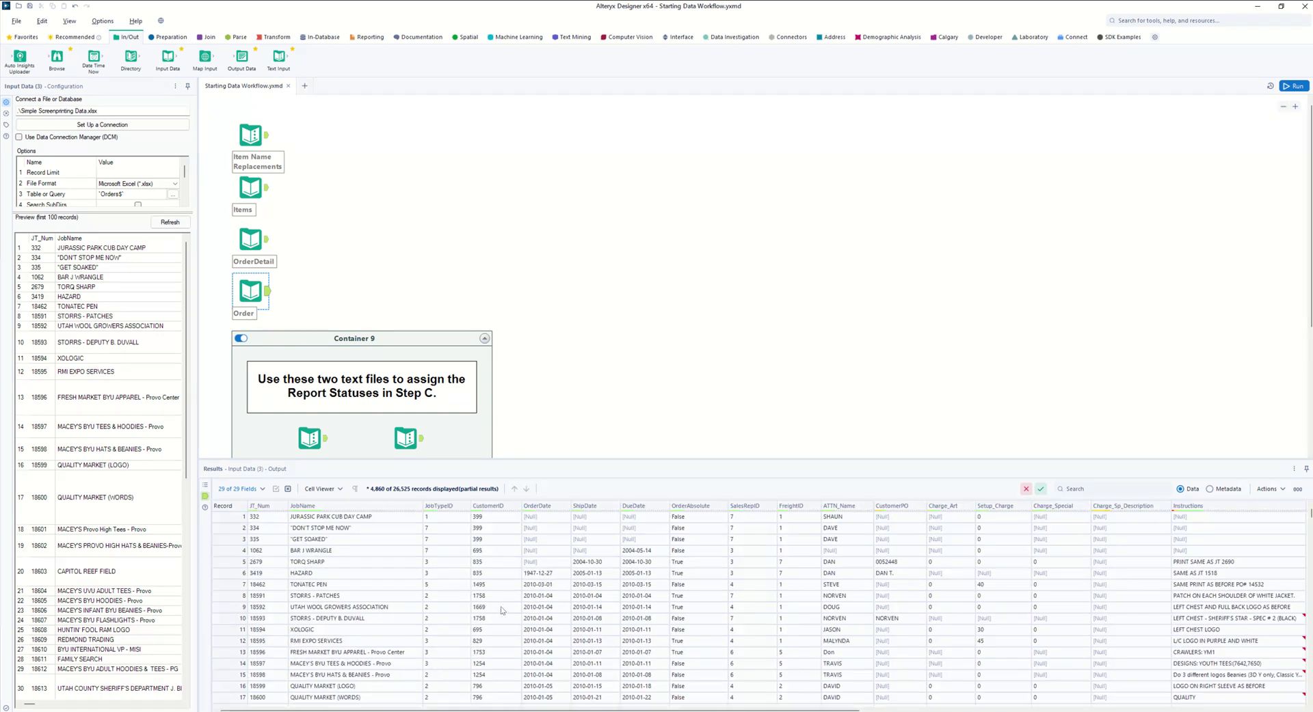
{"action": "left_click", "coordinate": [250, 239]}
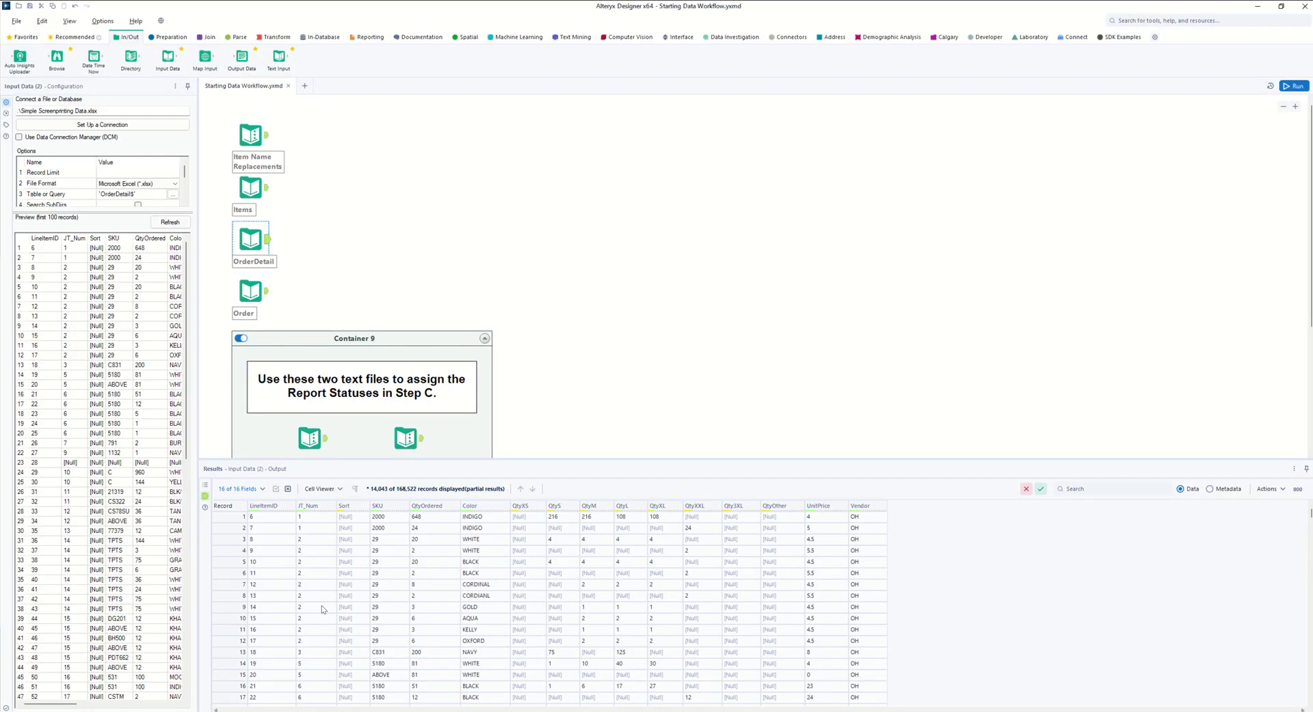
{"action": "left_click", "coordinate": [250, 294]}
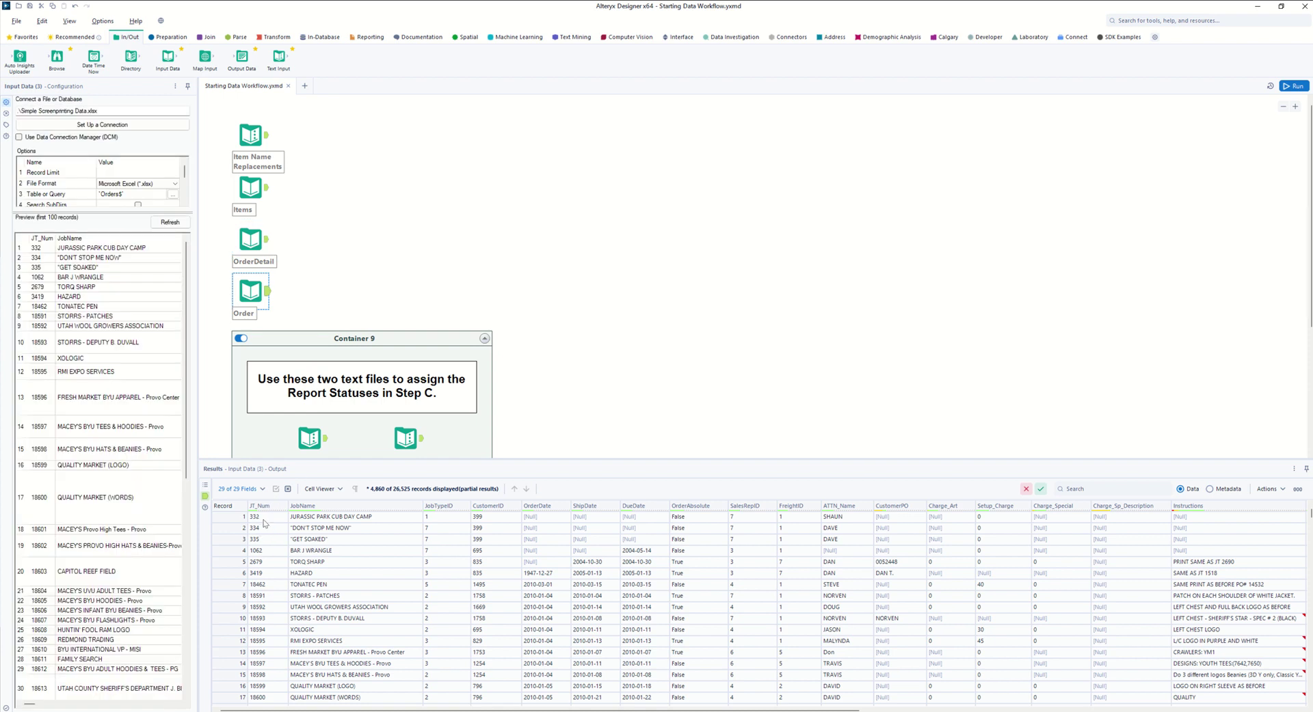
{"action": "left_click", "coordinate": [249, 236]}
{"action": "scroll", "coordinate": [332, 595], "scroll_direction": "down", "scroll_amount": 20}
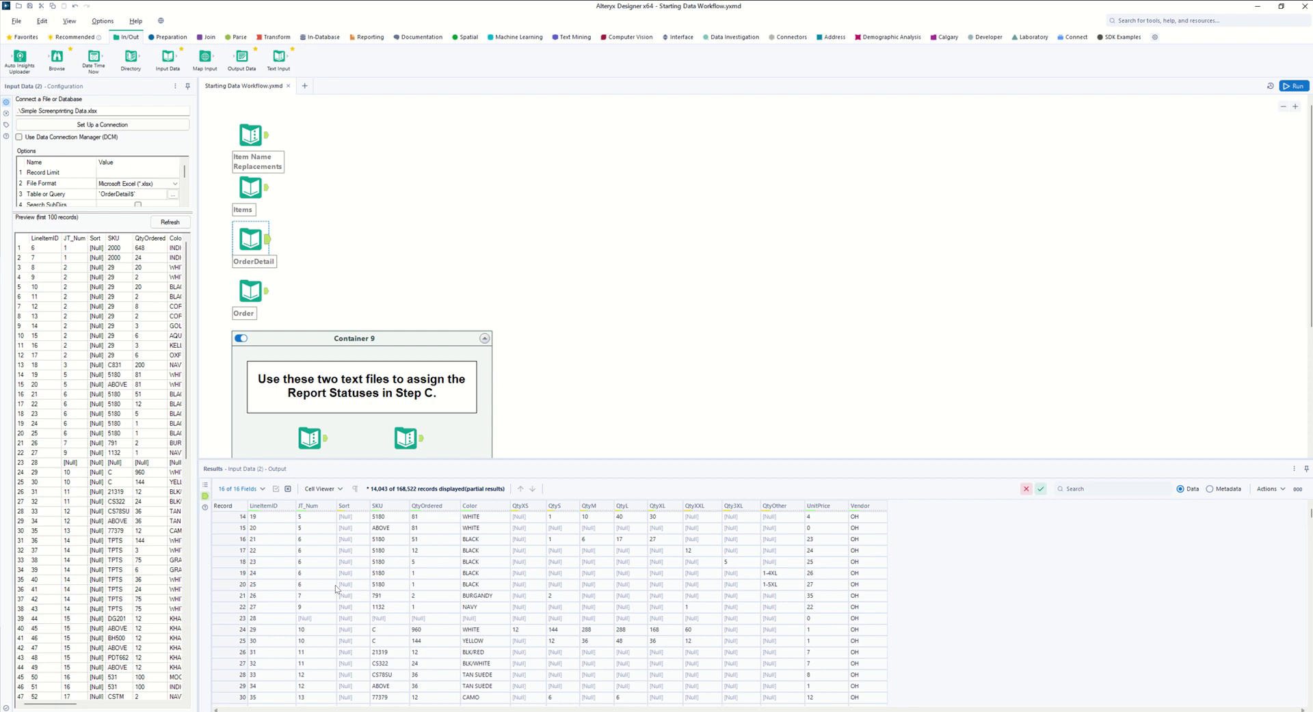
{"action": "scroll", "coordinate": [332, 594], "scroll_direction": "down", "scroll_amount": 6}
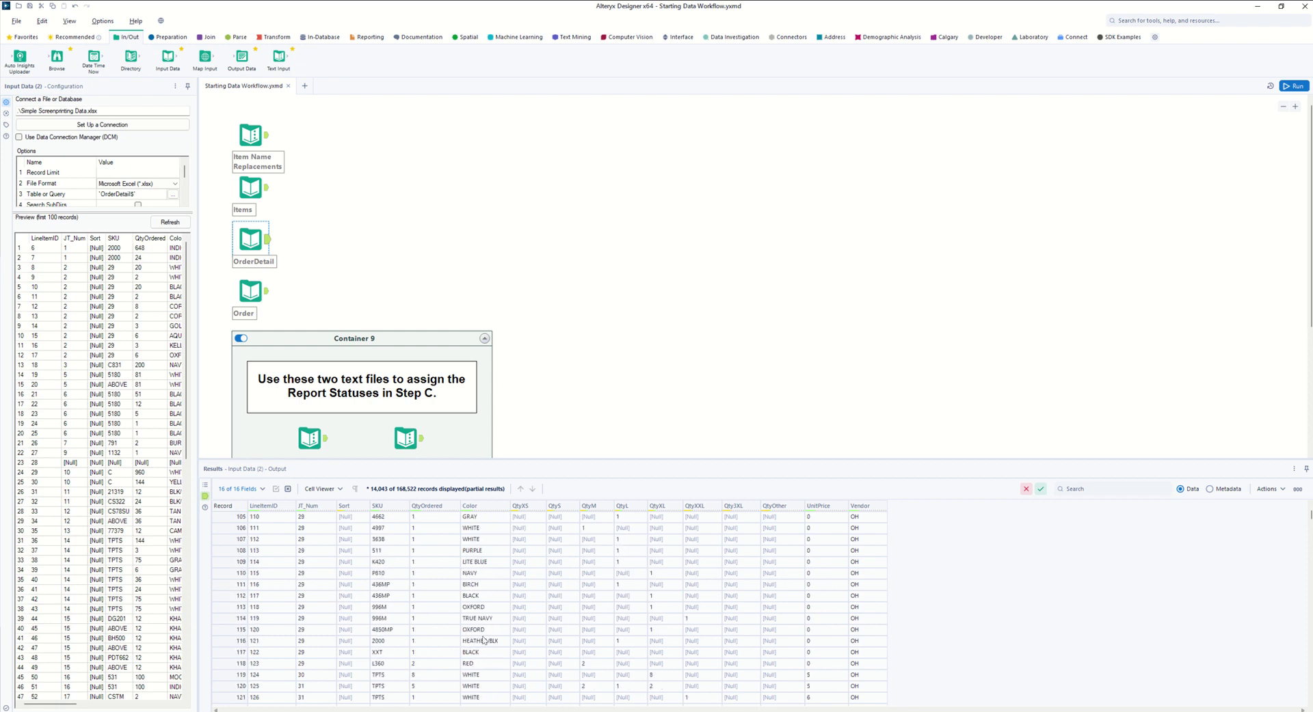
{"action": "scroll", "coordinate": [394, 587], "scroll_direction": "up", "scroll_amount": 20}
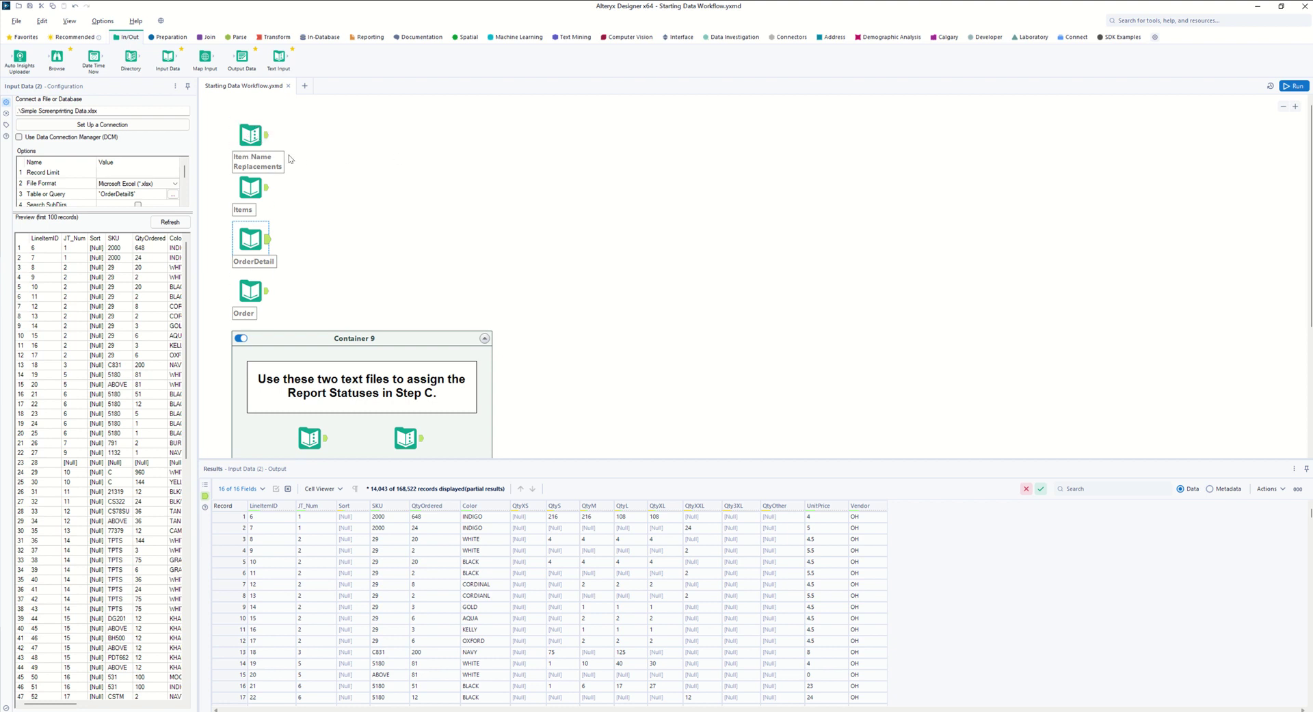
- Inspect the Item Name Replacements table with its configuration area widened enough to read the OldDescription and NewDescription columns
{"action": "left_click", "coordinate": [244, 137]}
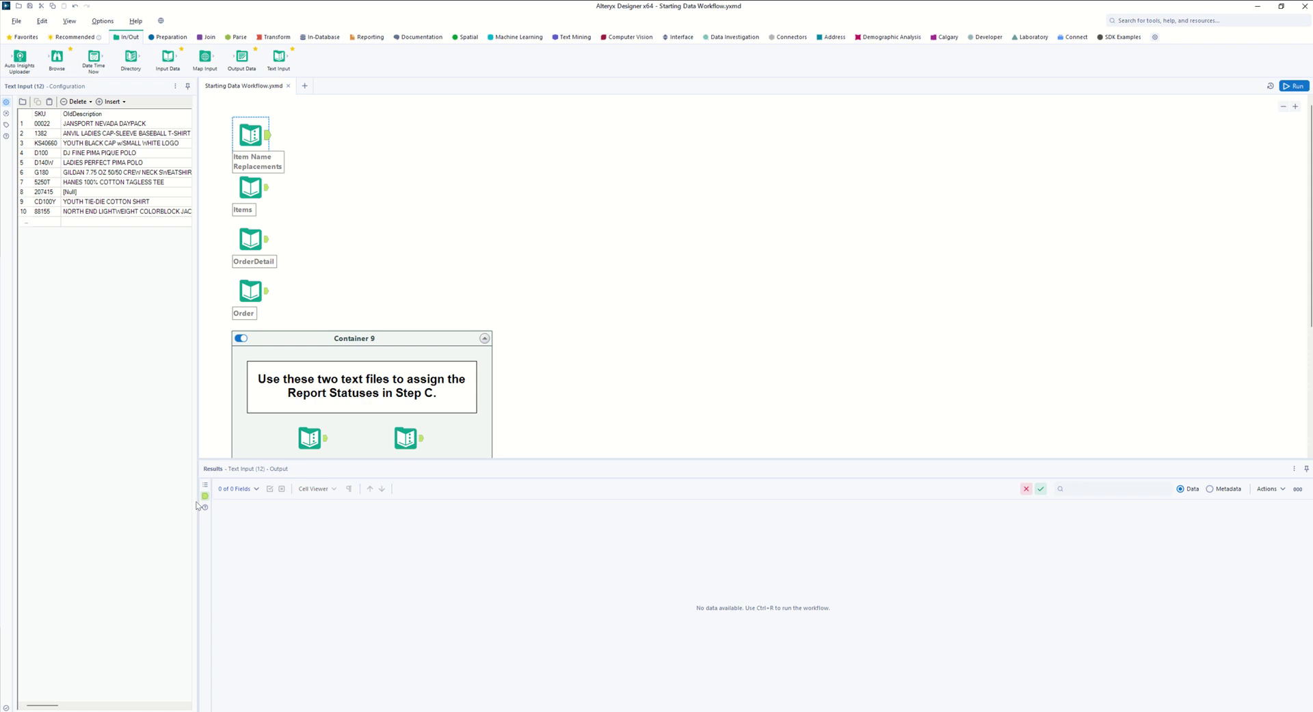
{"action": "left_click_drag", "start_coordinate": [295, 504], "coordinate": [295, 505]}
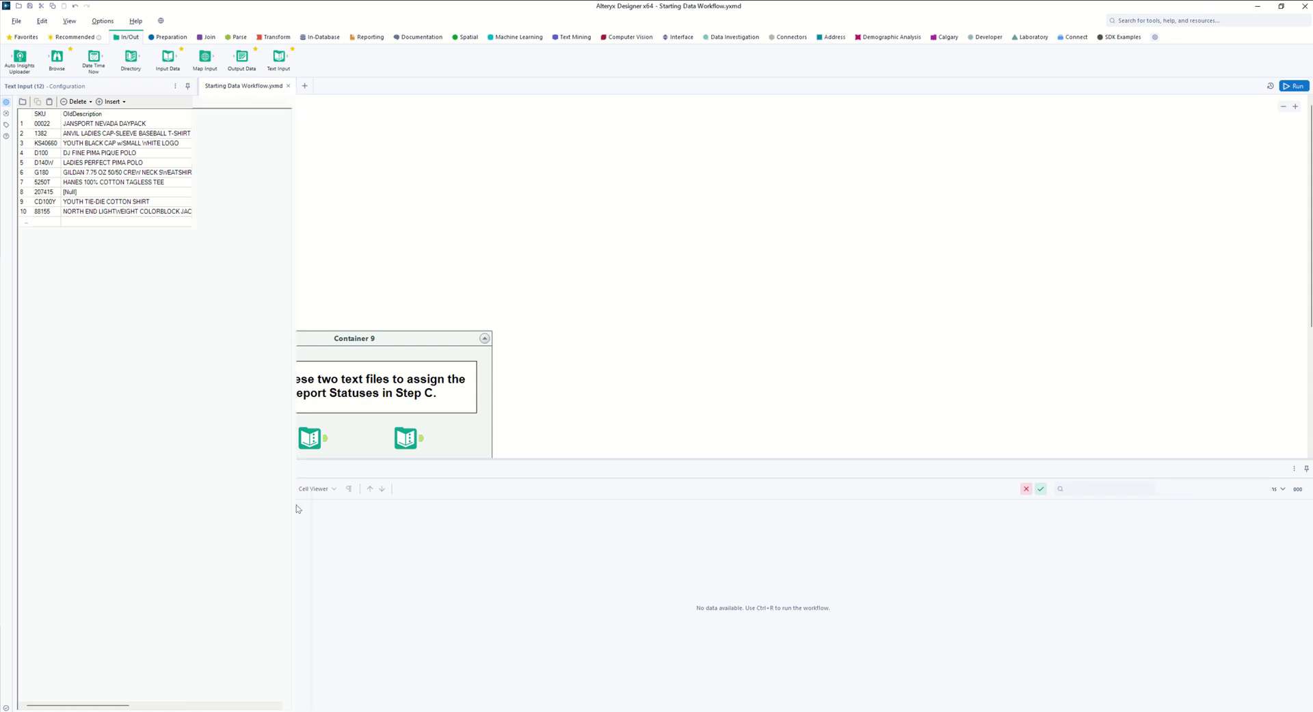
{"action": "left_click_drag", "start_coordinate": [298, 116], "coordinate": [376, 116]}
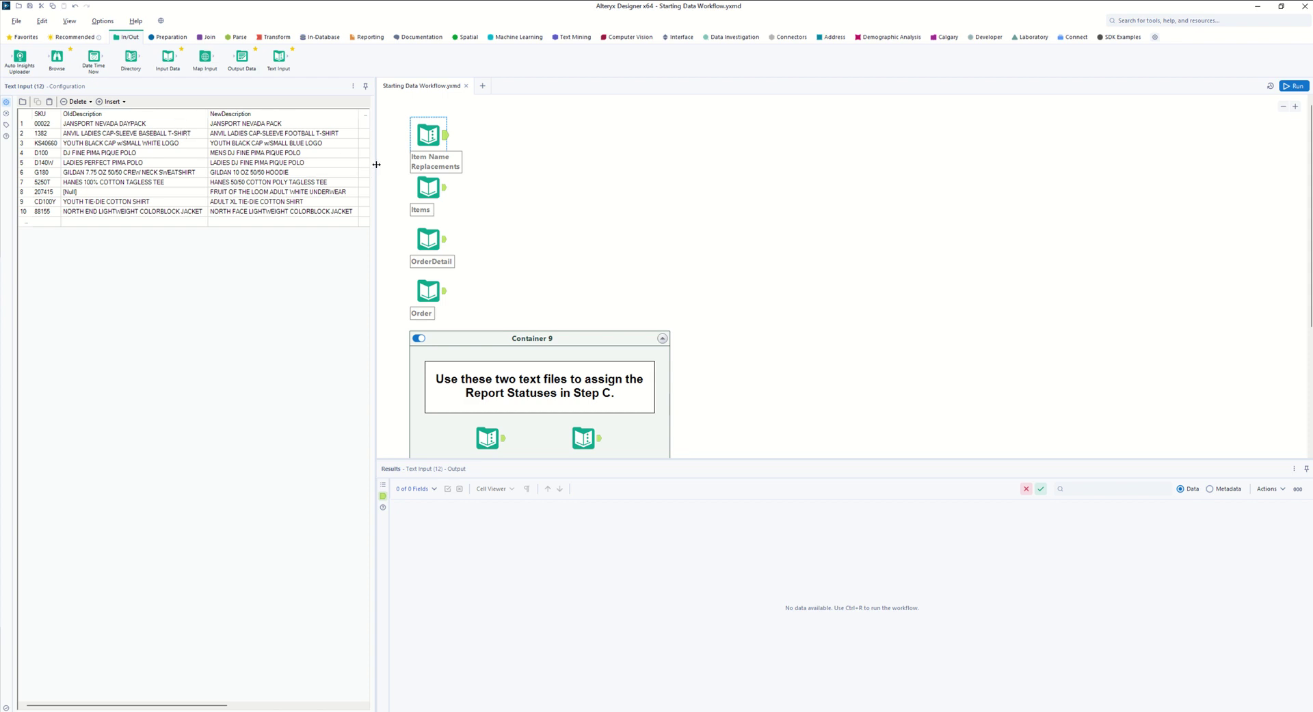
{"action": "left_click_drag", "start_coordinate": [215, 174], "coordinate": [212, 175]}
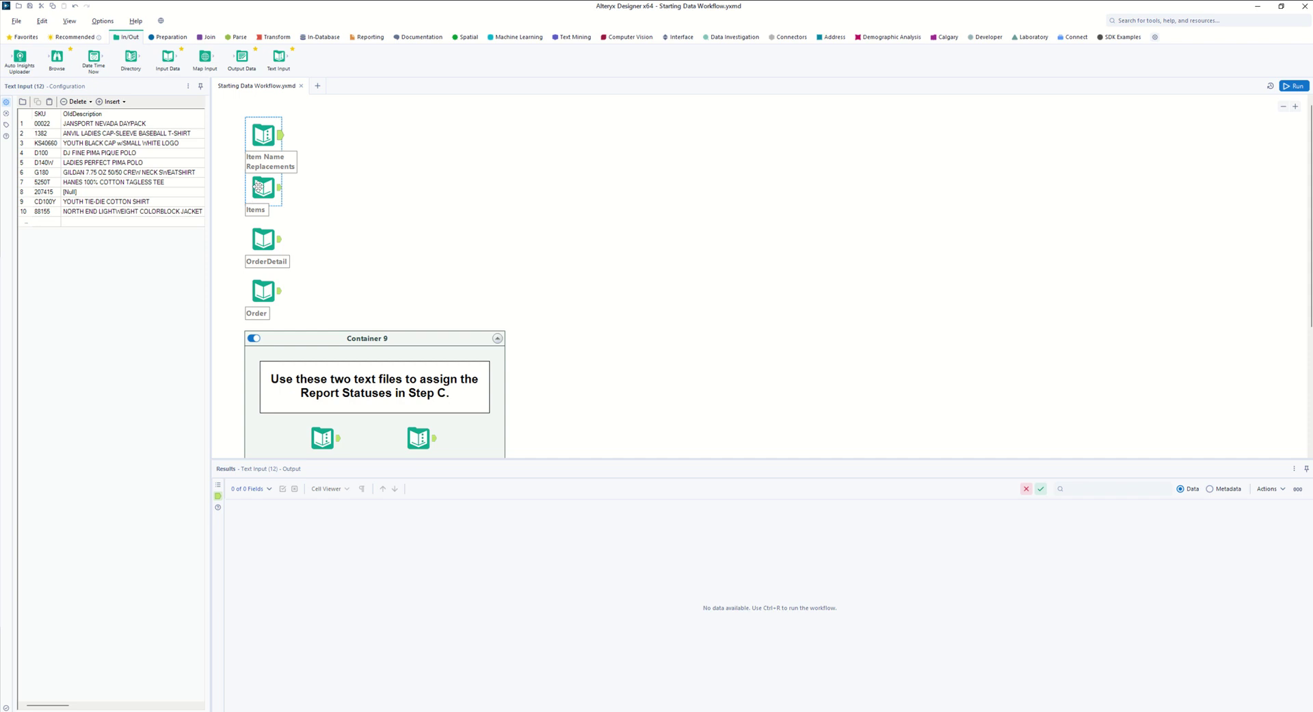
- Add a Find Replace tool beside the inputs, connecting Items to its F input and Item Name Replacements to its R input
{"action": "left_click", "coordinate": [214, 39]}
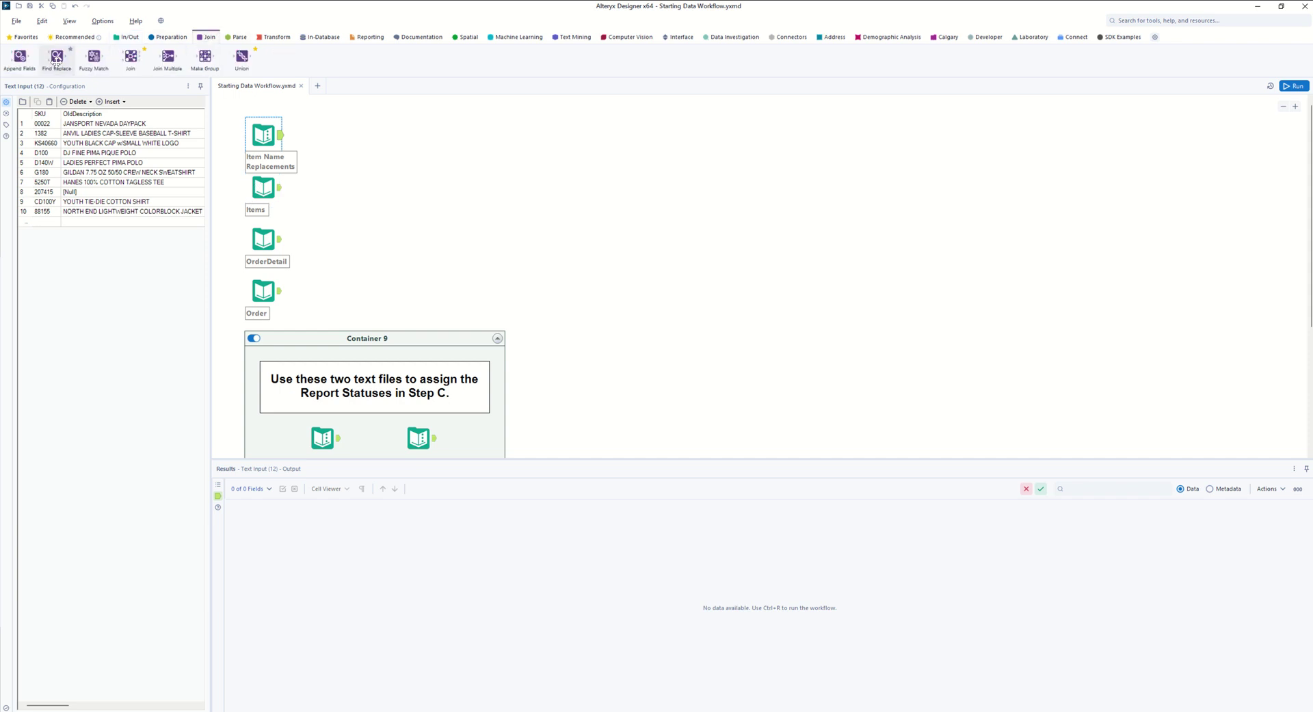
{"action": "left_click_drag", "start_coordinate": [56, 57], "coordinate": [360, 165]}
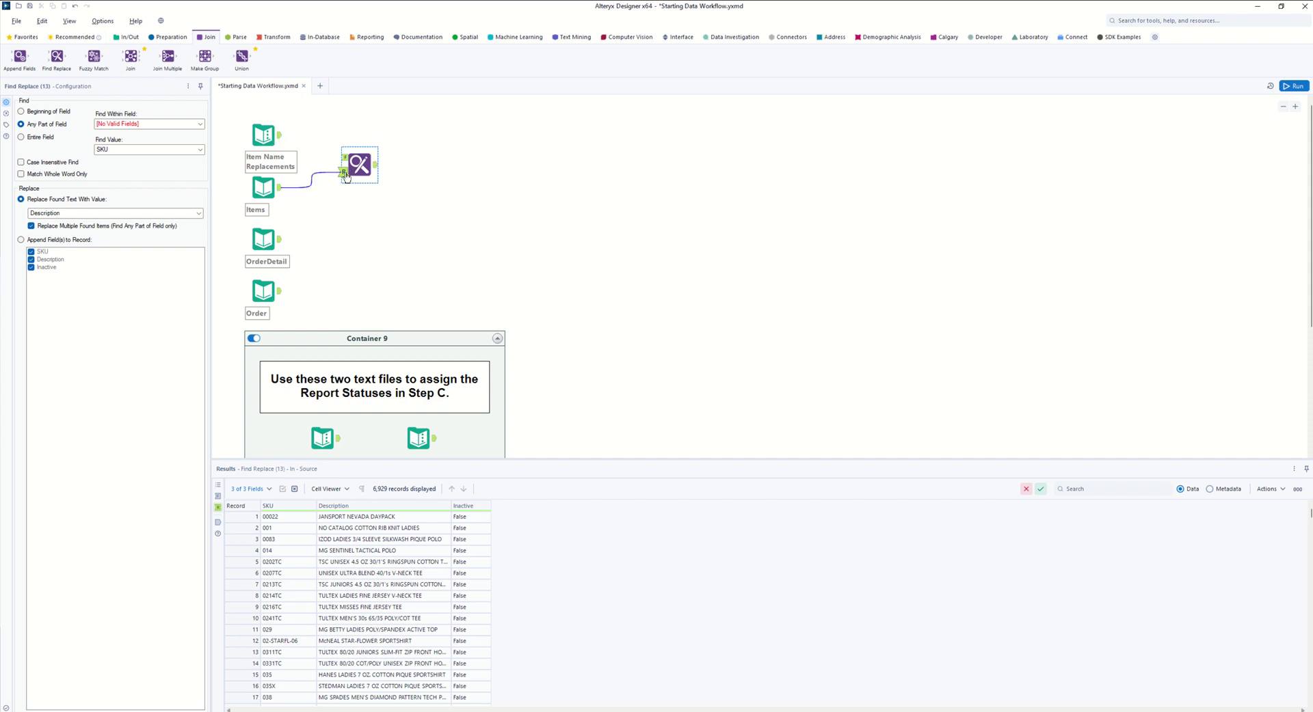
{"action": "left_click", "coordinate": [319, 173]}
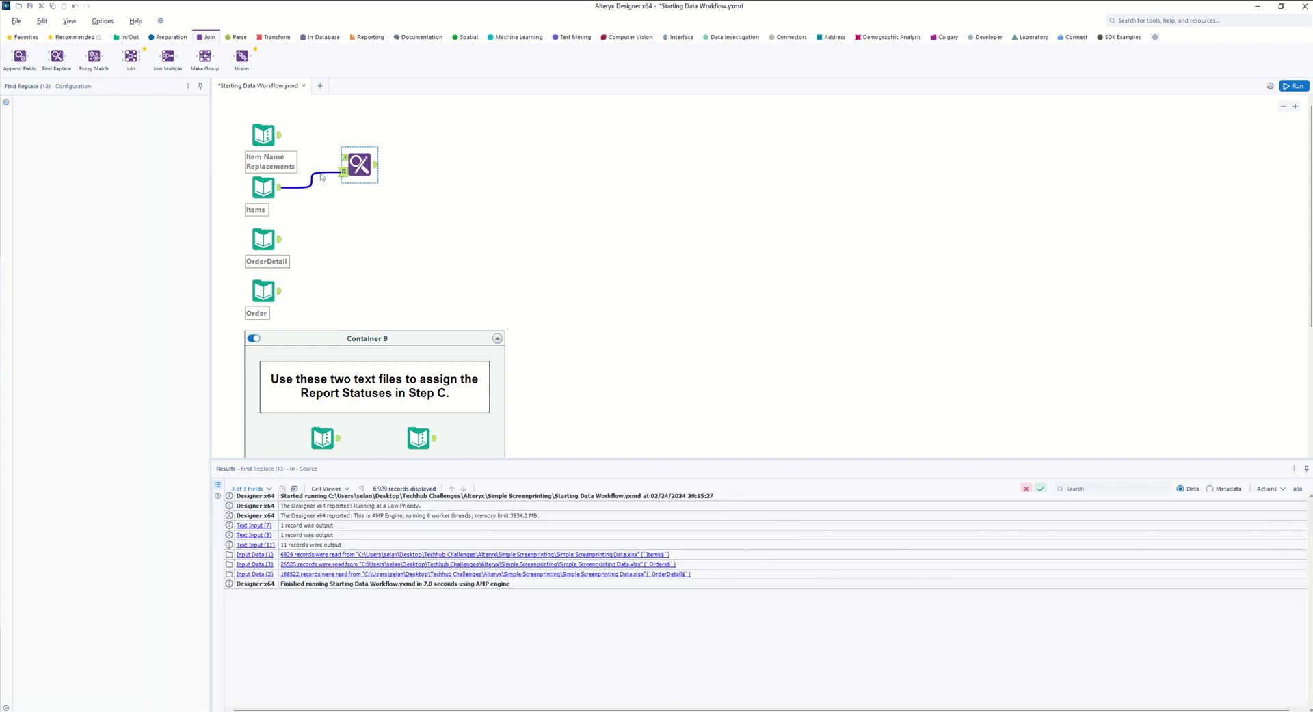
{"action": "left_click", "coordinate": [290, 136]}
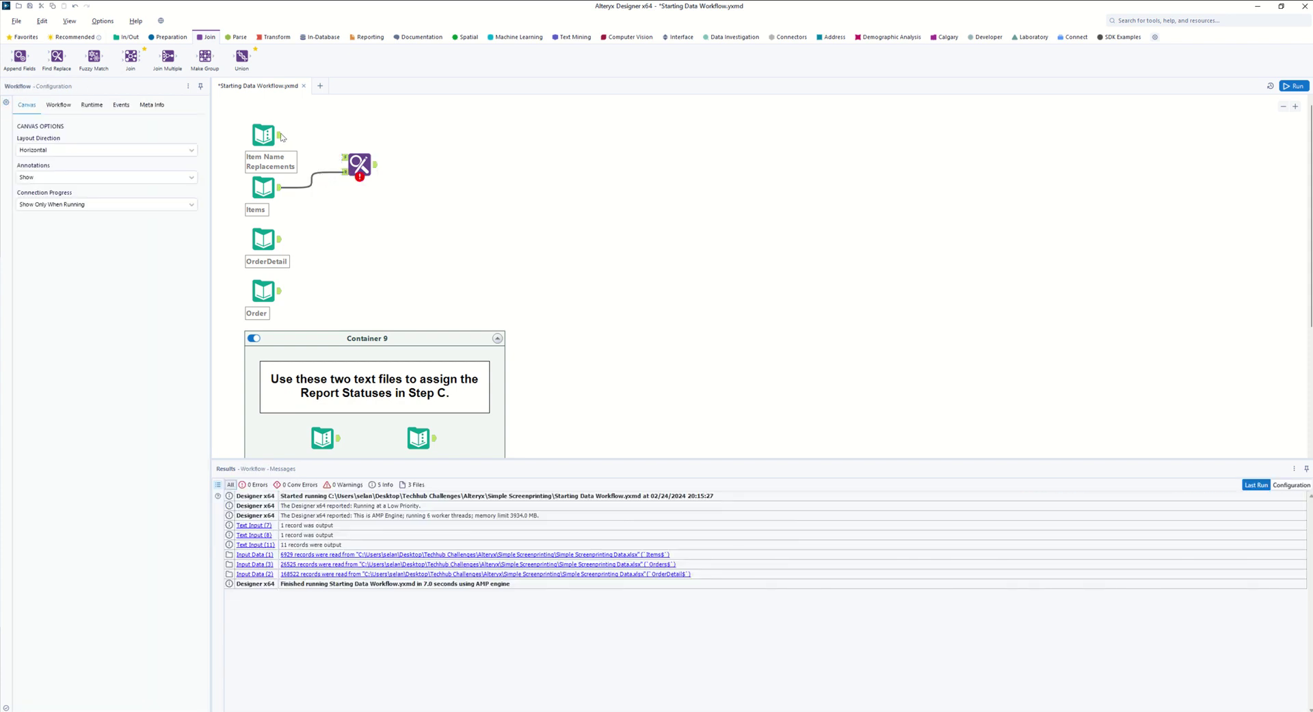
{"action": "key", "text": "Delete"}
{"action": "left_click_drag", "start_coordinate": [279, 135], "coordinate": [349, 163]}
{"action": "left_click", "coordinate": [354, 164]}
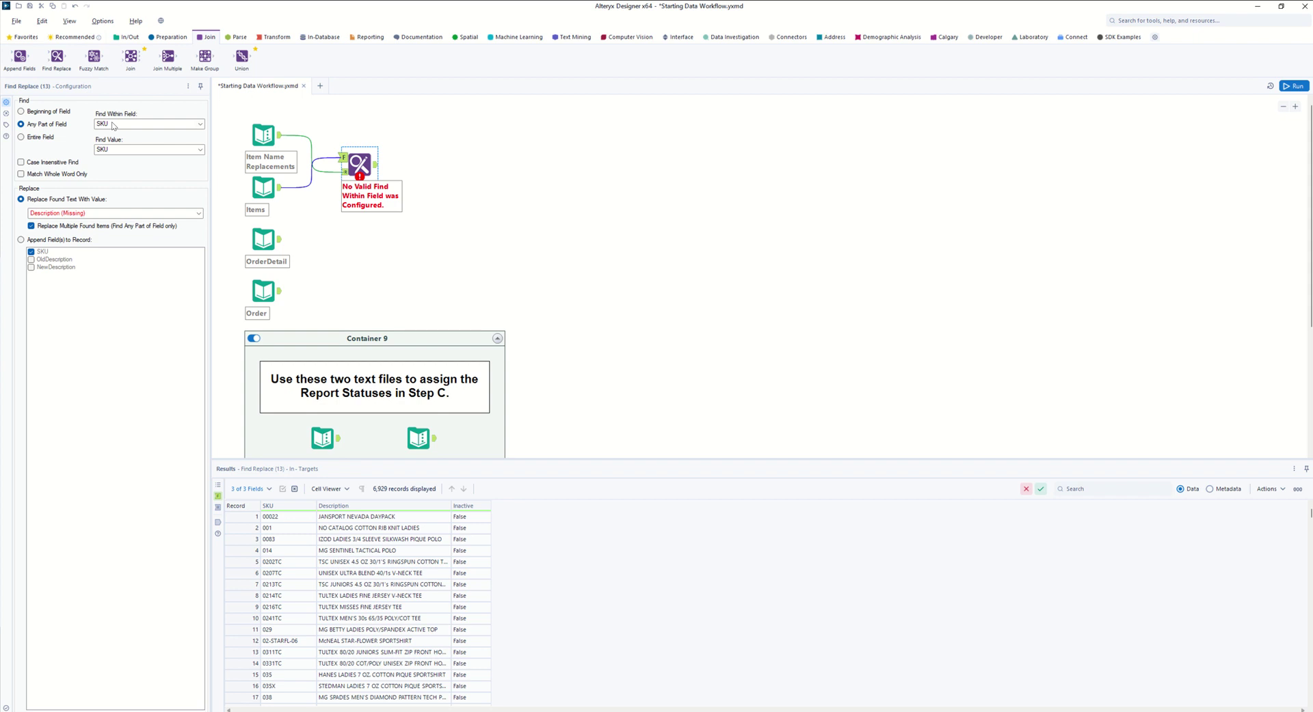
- Configure Find Replace to search within the Description field for values from OldDescription
{"action": "left_click", "coordinate": [144, 126]}
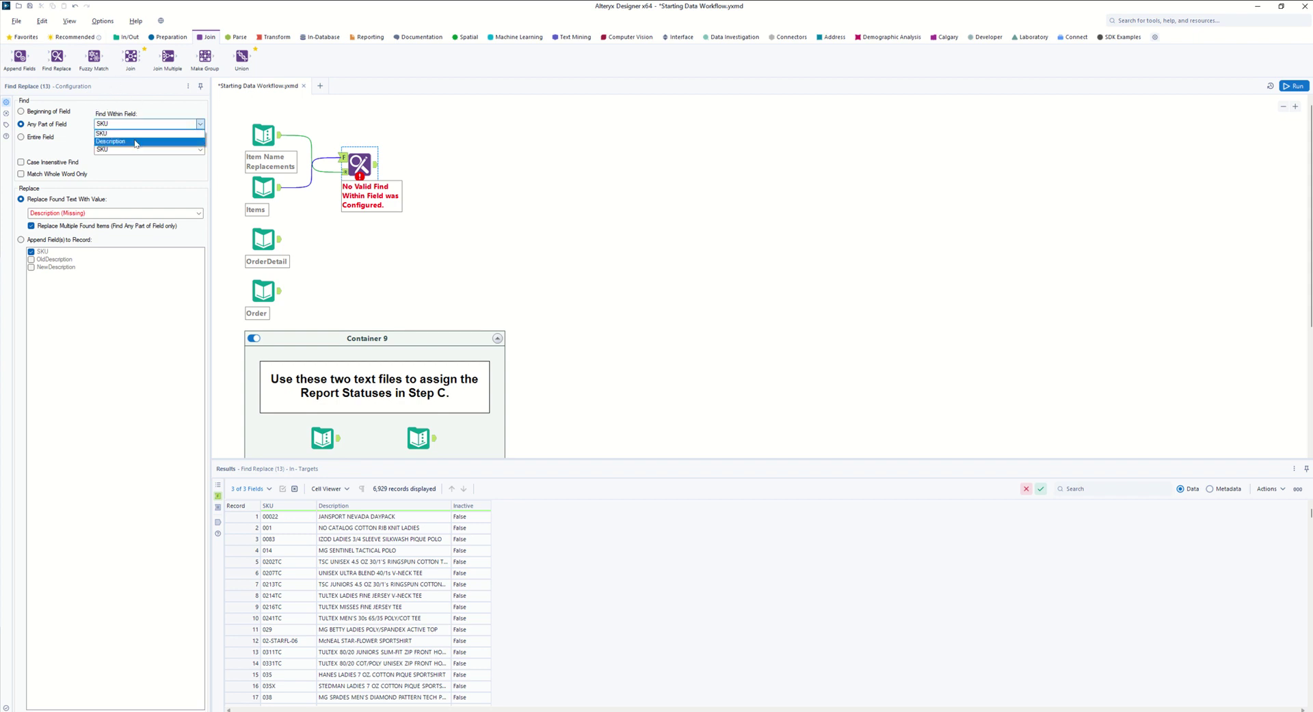
{"action": "left_click", "coordinate": [135, 142]}
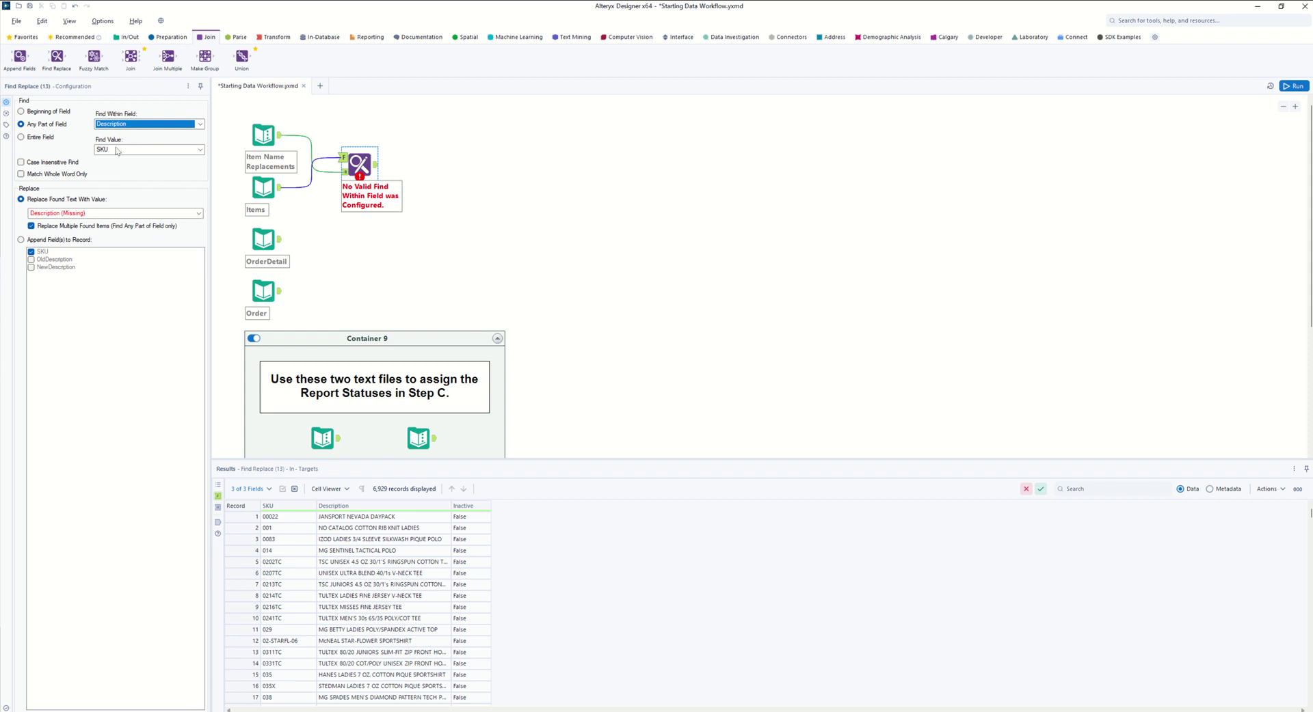
{"action": "left_click", "coordinate": [249, 141]}
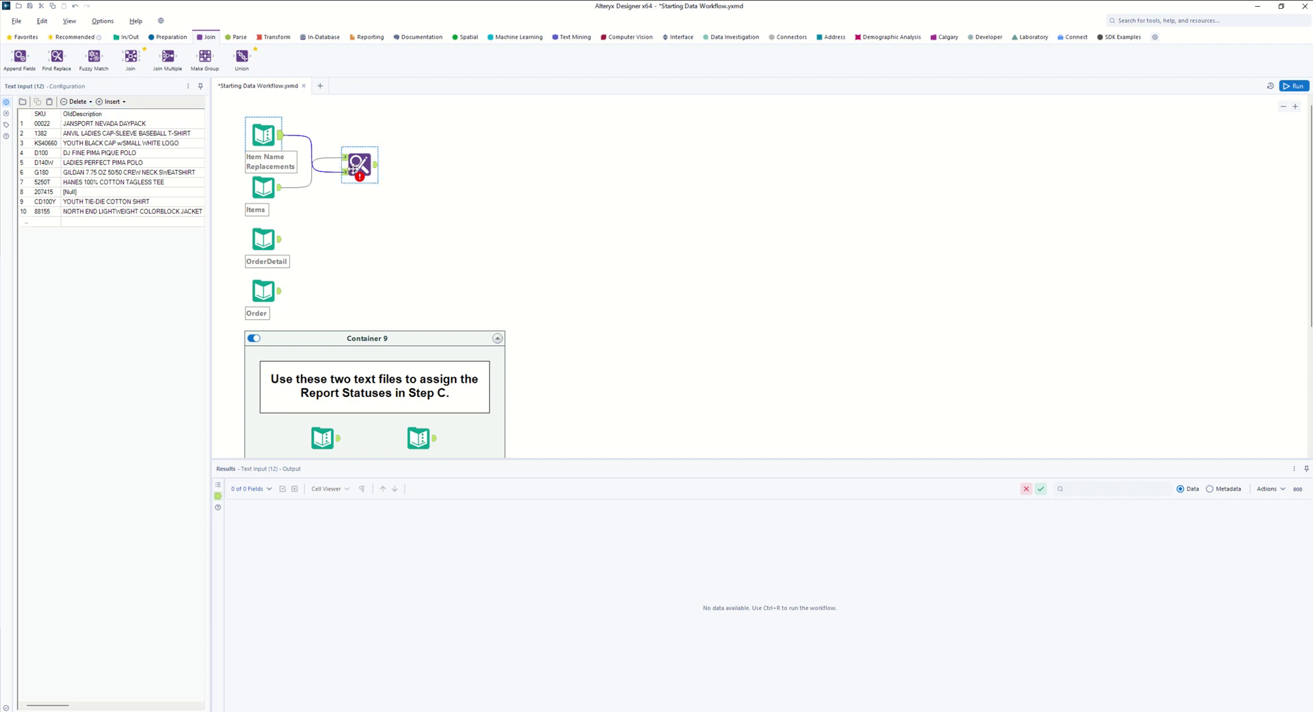
{"action": "left_click", "coordinate": [353, 166]}
{"action": "left_click", "coordinate": [137, 149]}
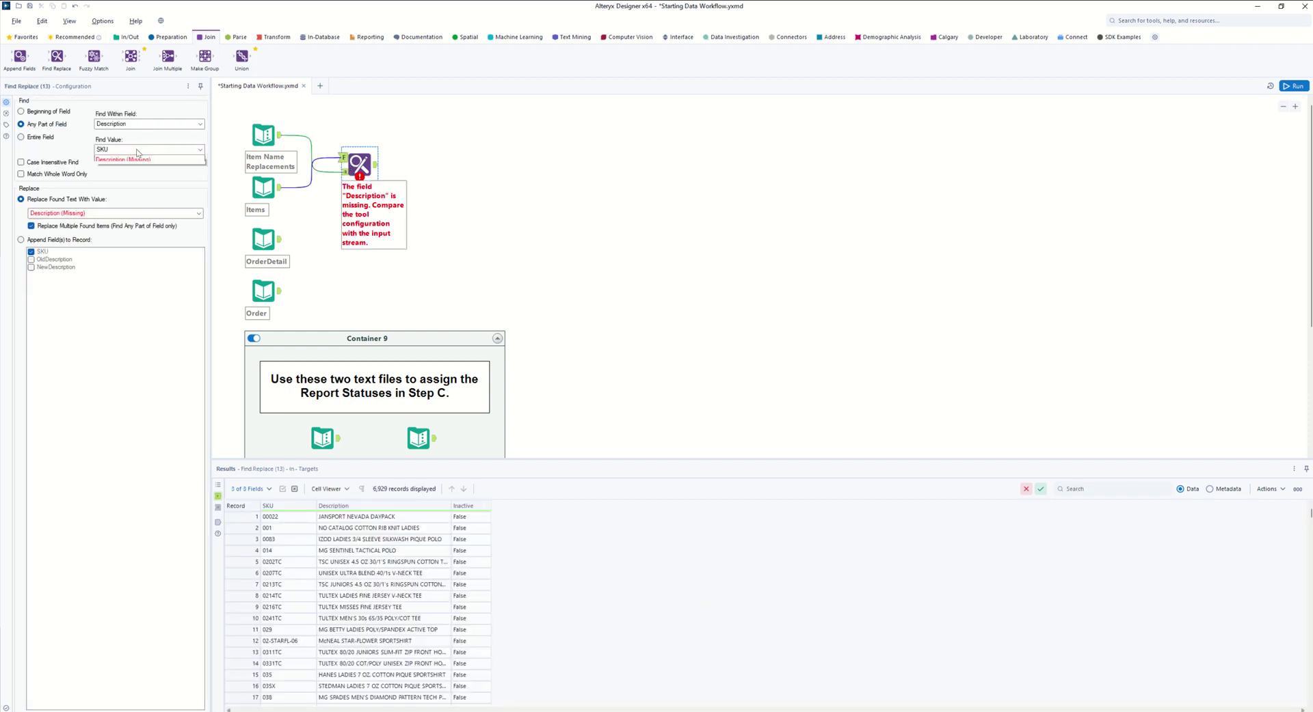
{"action": "left_click", "coordinate": [123, 169]}
- Set Find Replace to replace the found text with the NewDescription value and apply the configuration
{"action": "left_click", "coordinate": [21, 240]}
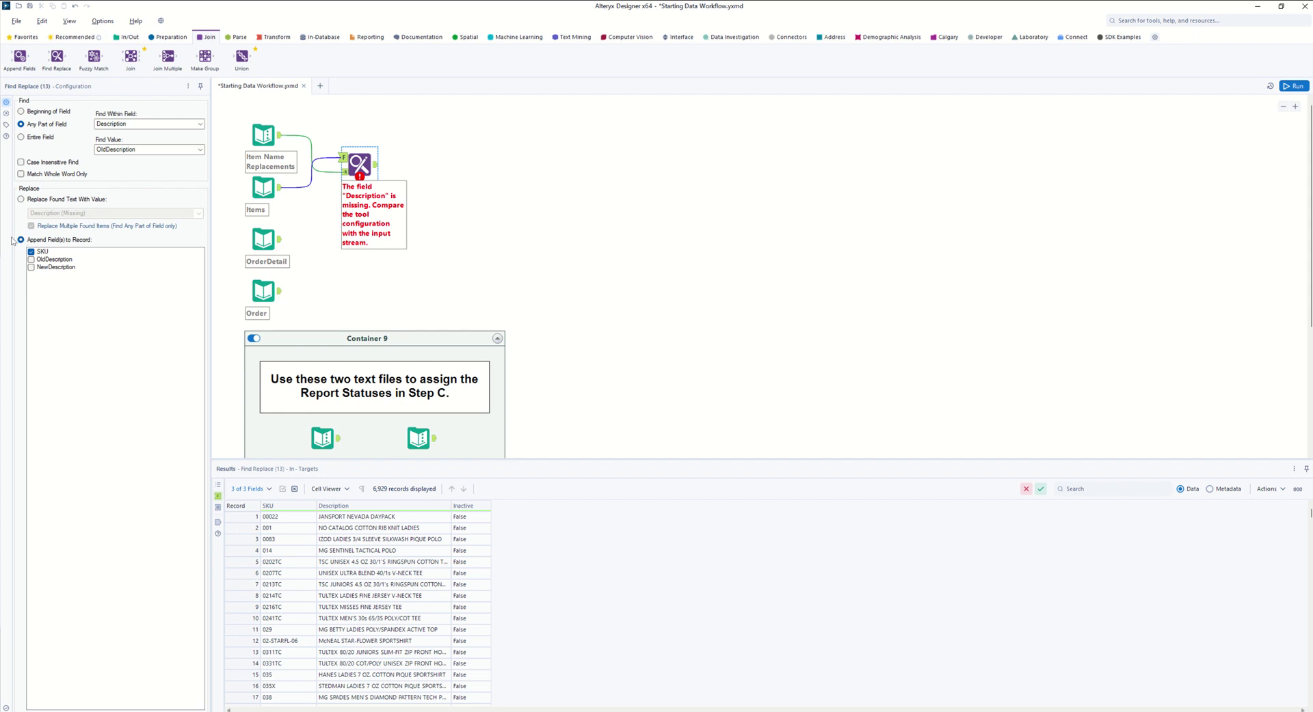
{"action": "left_click", "coordinate": [21, 199]}
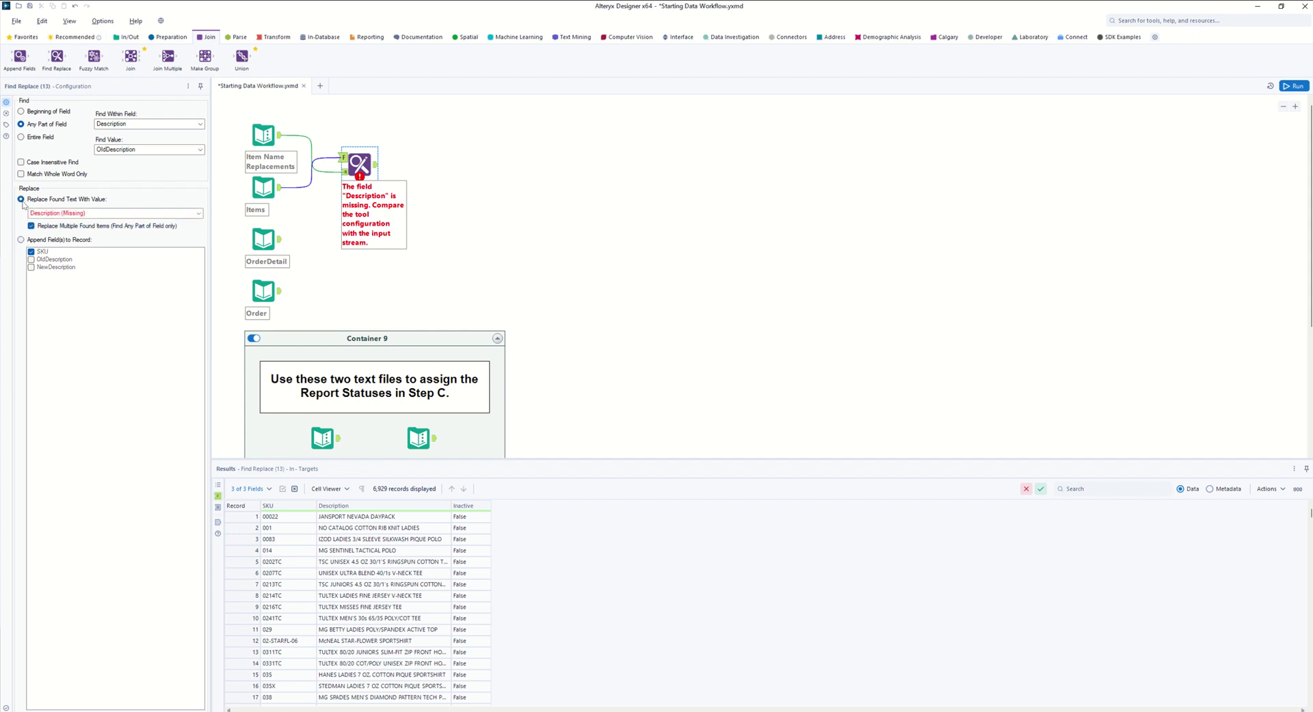
{"action": "left_click", "coordinate": [62, 212]}
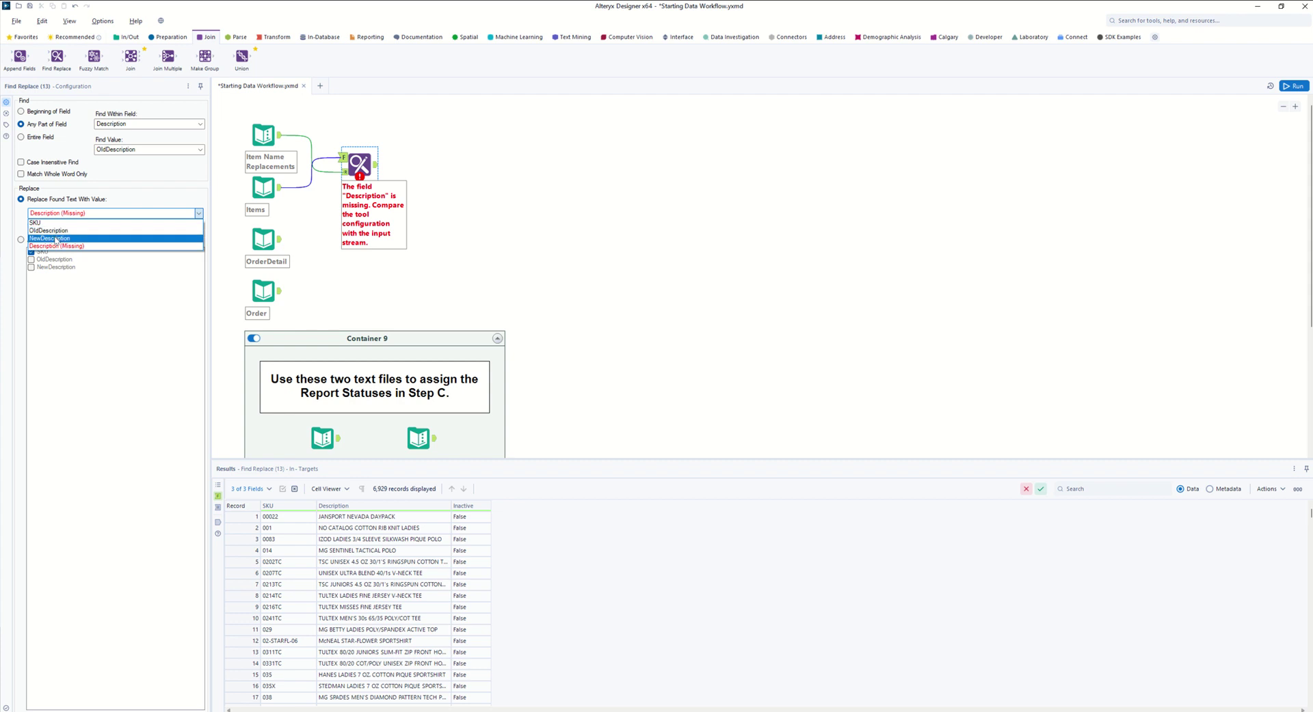
{"action": "left_click", "coordinate": [55, 239]}
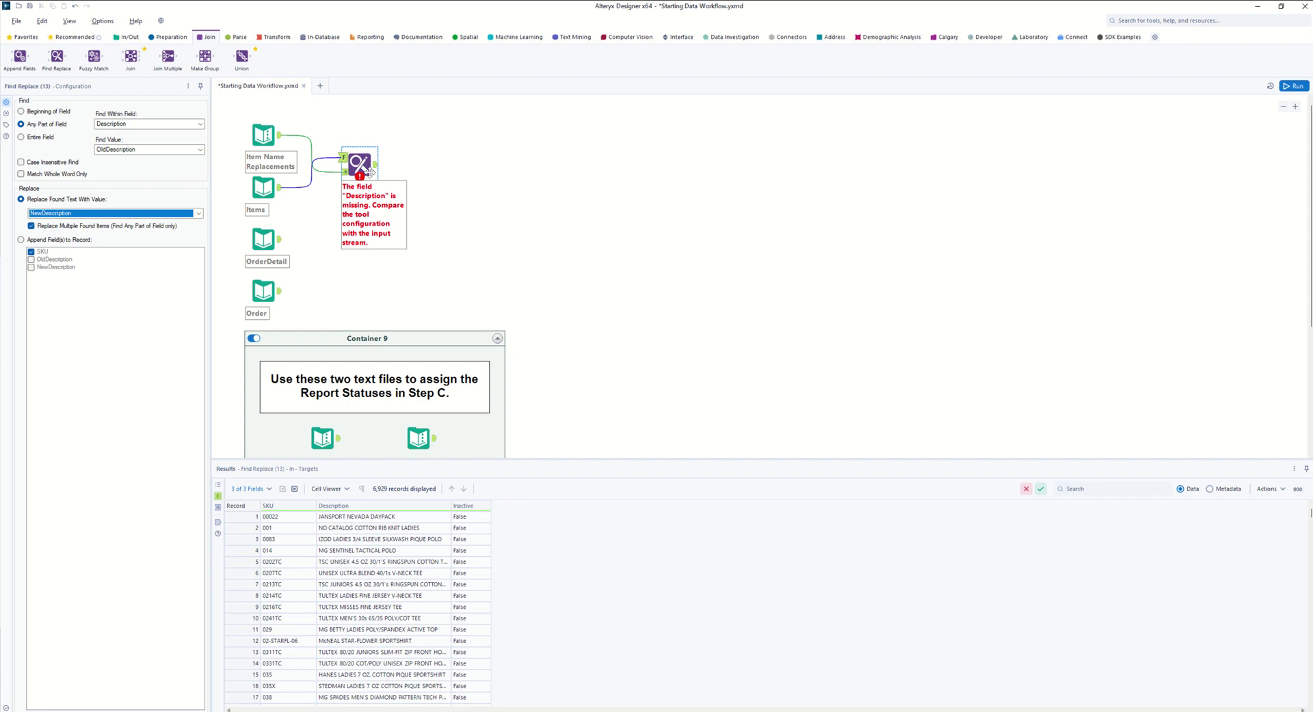
{"action": "left_click", "coordinate": [396, 186]}
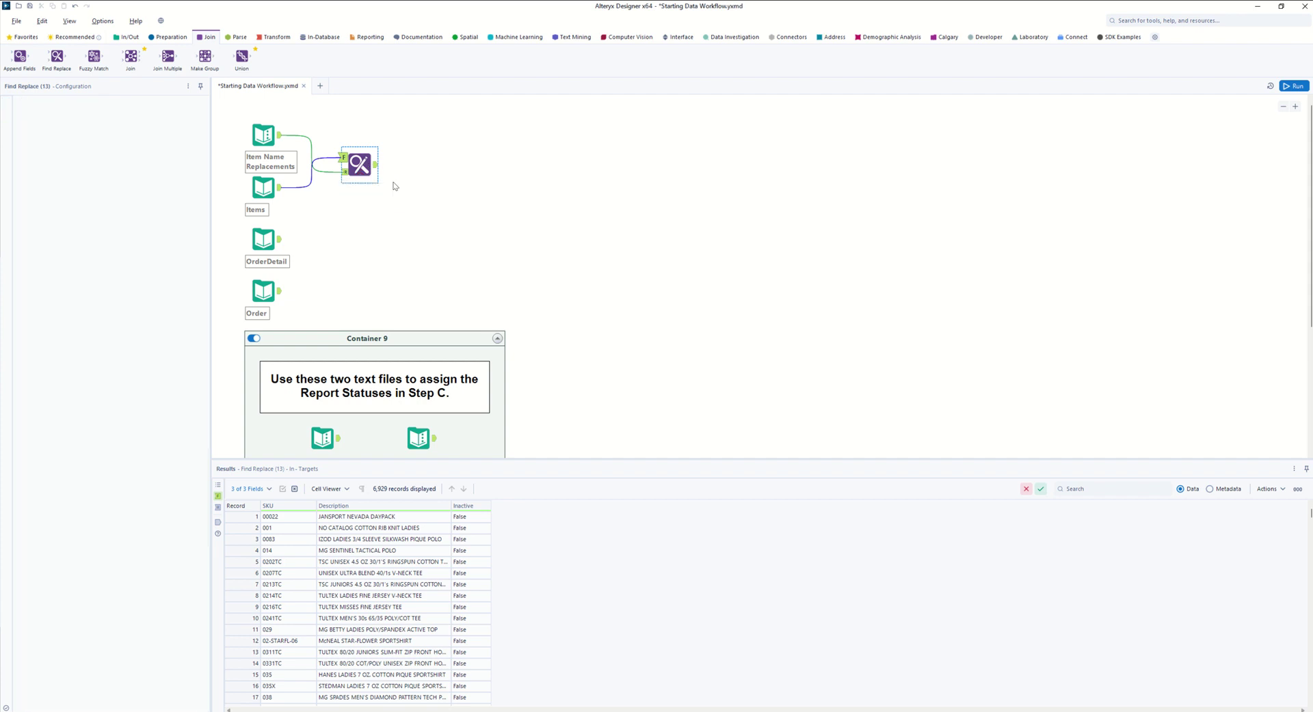
- Run the workflow and compare the Find Replace tool's target input with its output
{"action": "key", "text": "ctrl+r"}
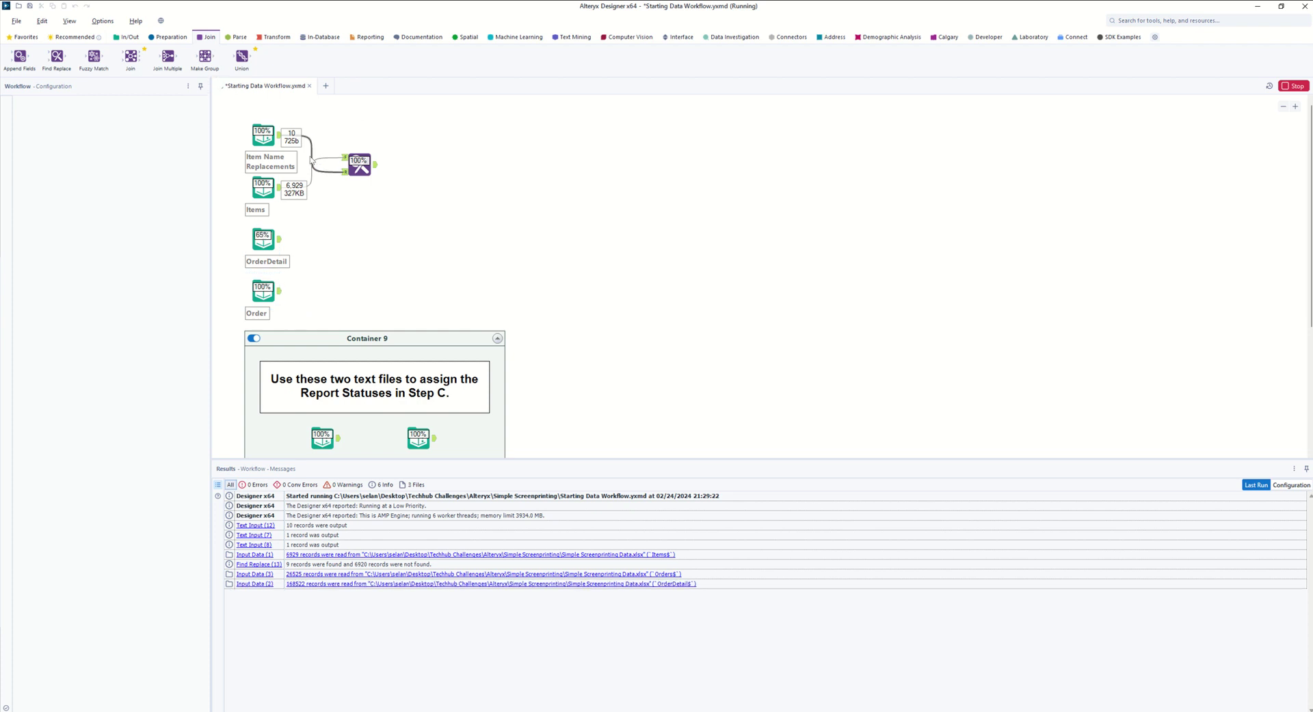
{"action": "left_click", "coordinate": [357, 163]}
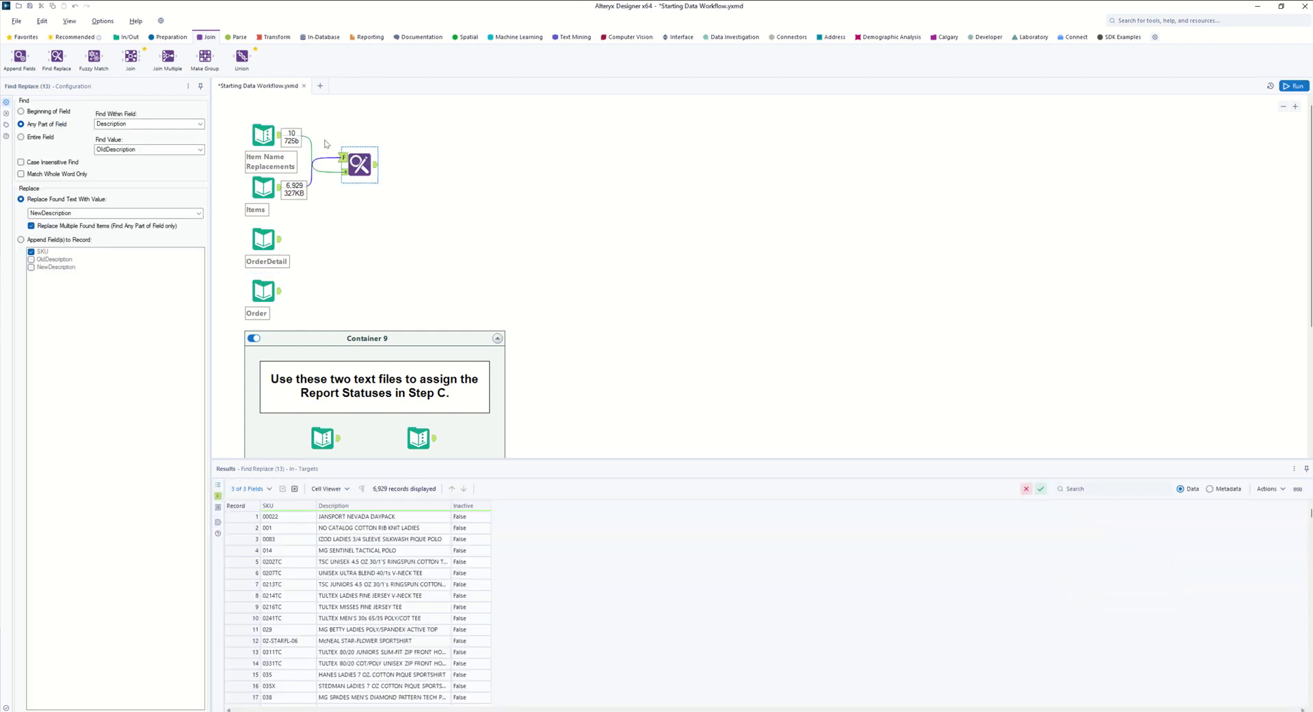
{"action": "left_click", "coordinate": [376, 165]}
{"action": "left_click", "coordinate": [344, 163]}
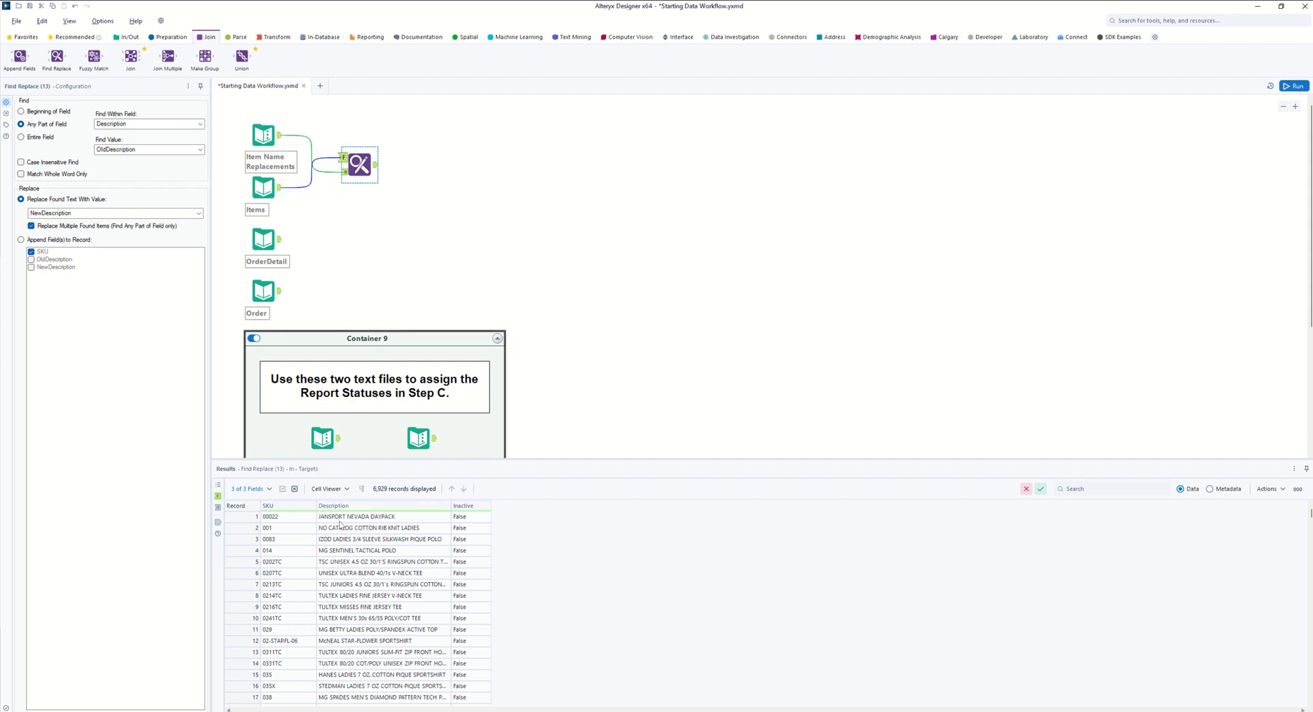
{"action": "left_click", "coordinate": [376, 164]}
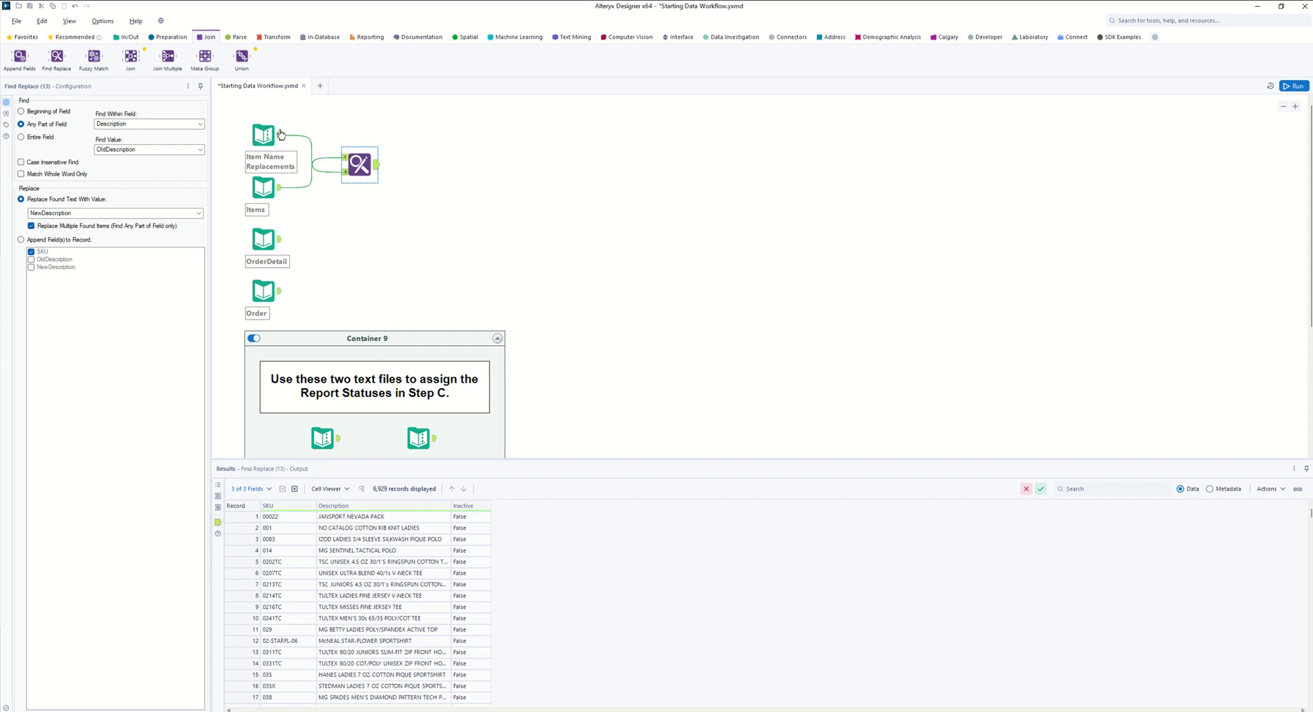
- Cache the Items, OrderDetail and Order inputs and run the workflow
{"action": "left_click_drag", "start_coordinate": [276, 322], "coordinate": [260, 179]}
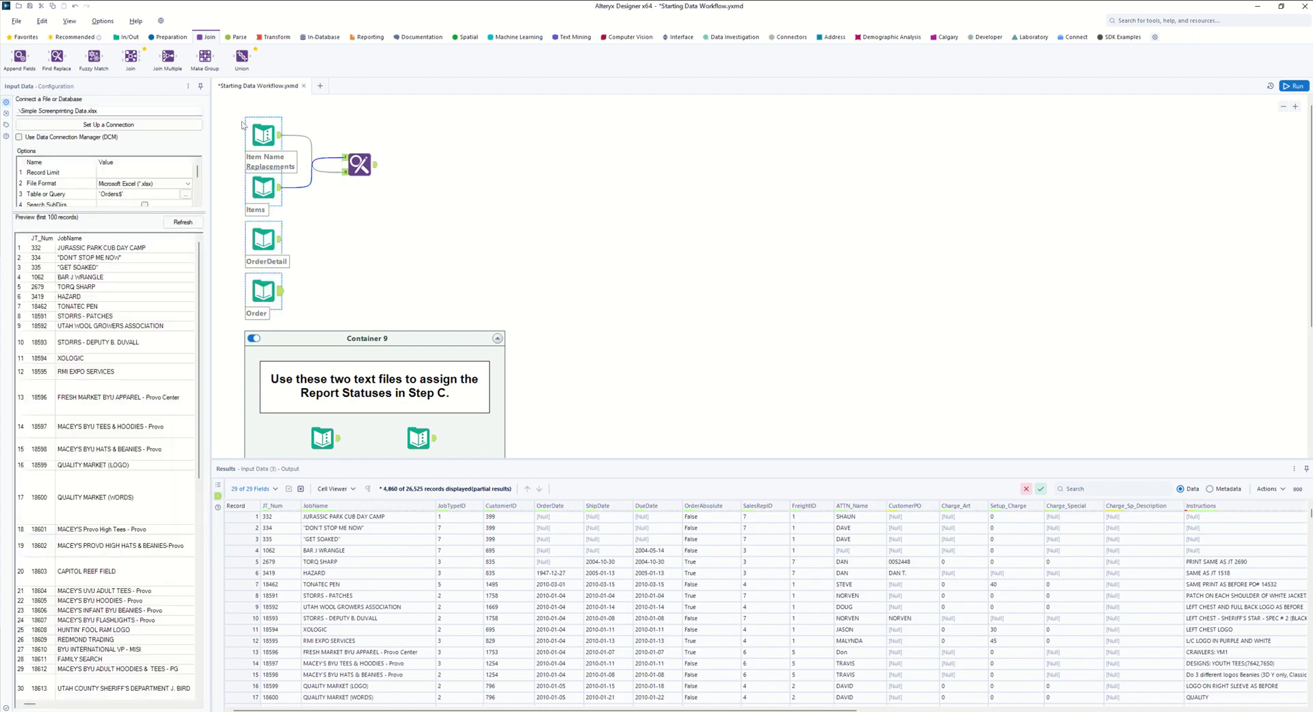
{"action": "right_click", "coordinate": [263, 187]}
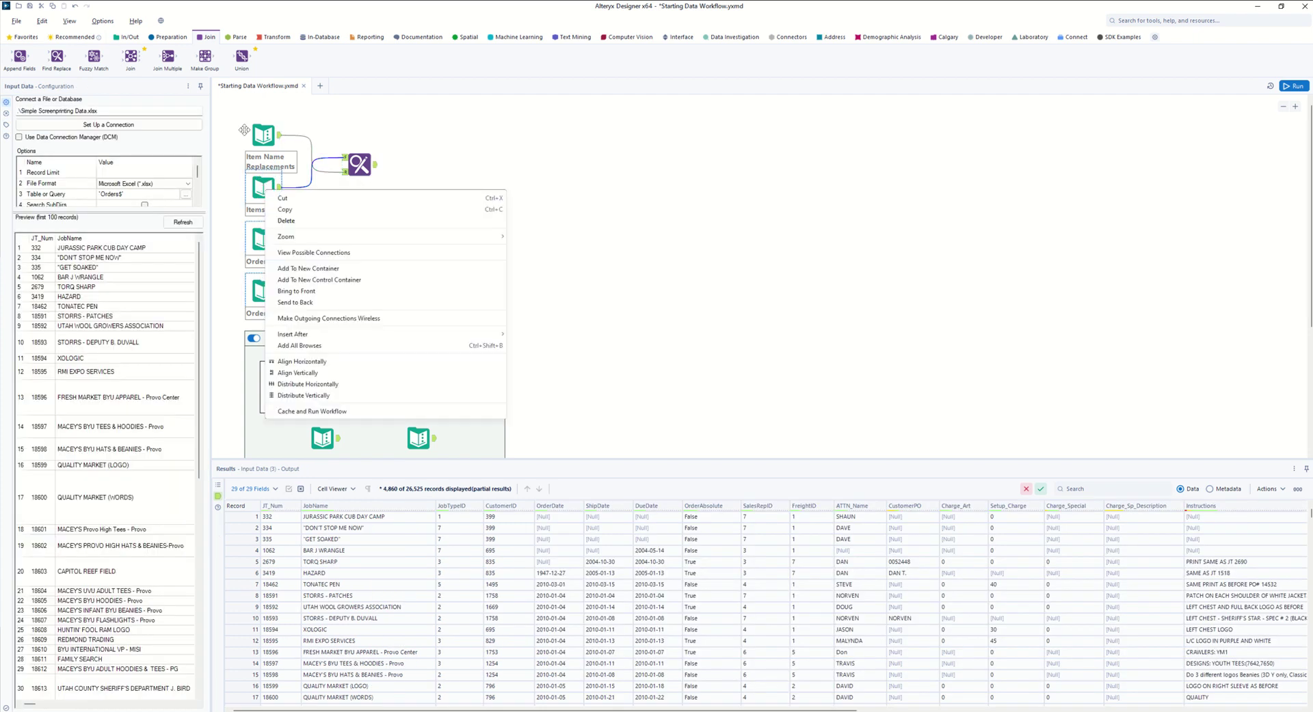
{"action": "left_click", "coordinate": [323, 411]}
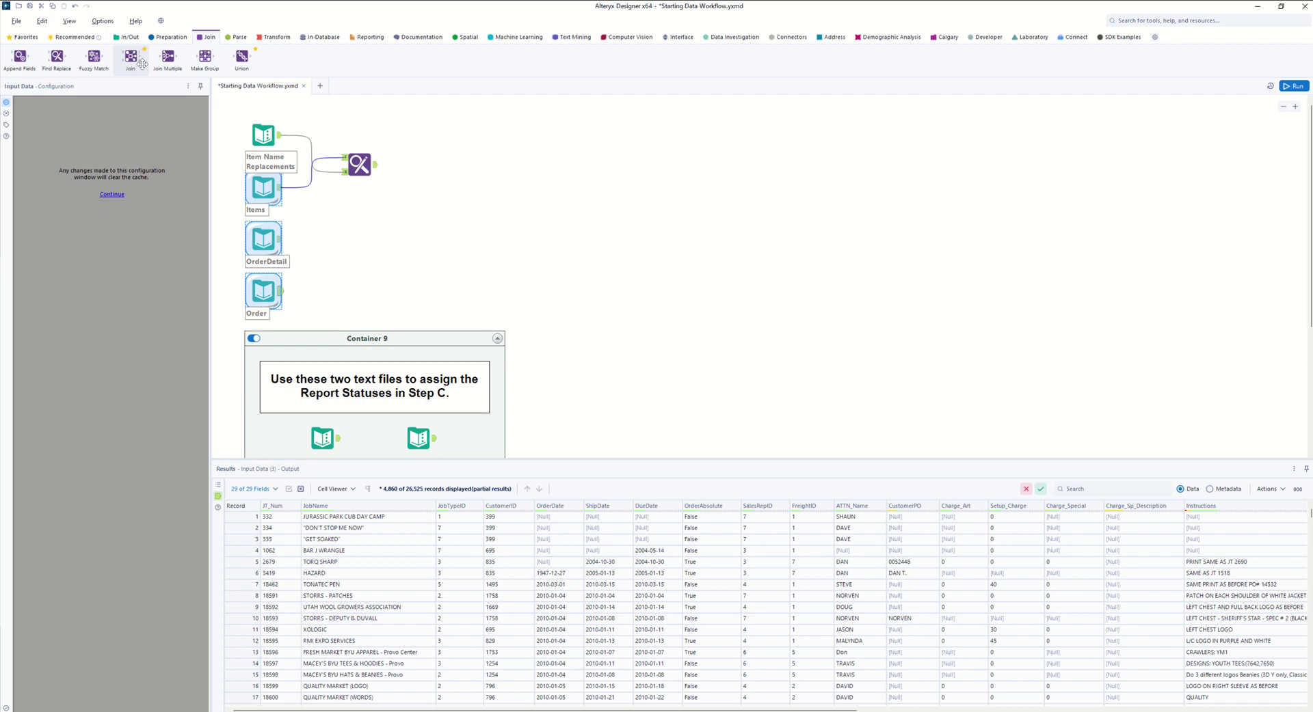
- Add a Join tool with OrderDetail as its left input and Order as its right input, and widen its configuration area
{"action": "left_click_drag", "start_coordinate": [137, 58], "coordinate": [344, 260]}
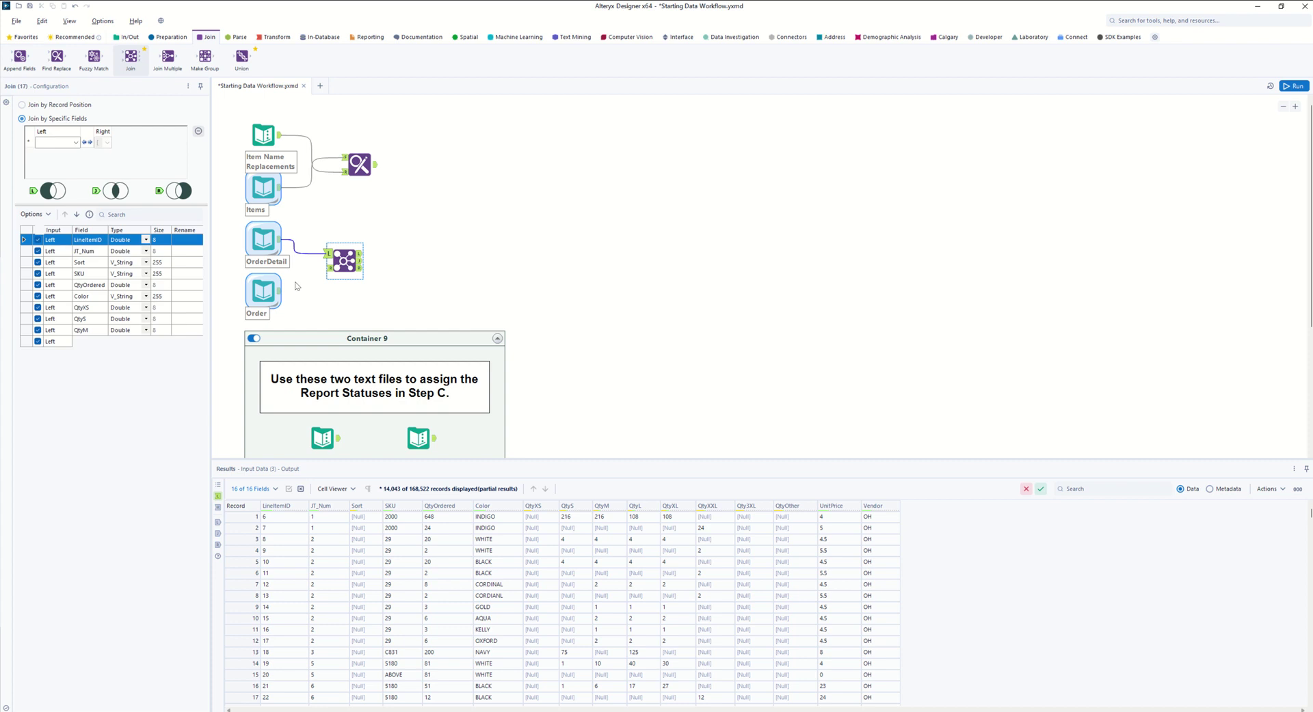
{"action": "left_click_drag", "start_coordinate": [339, 271], "coordinate": [339, 270]}
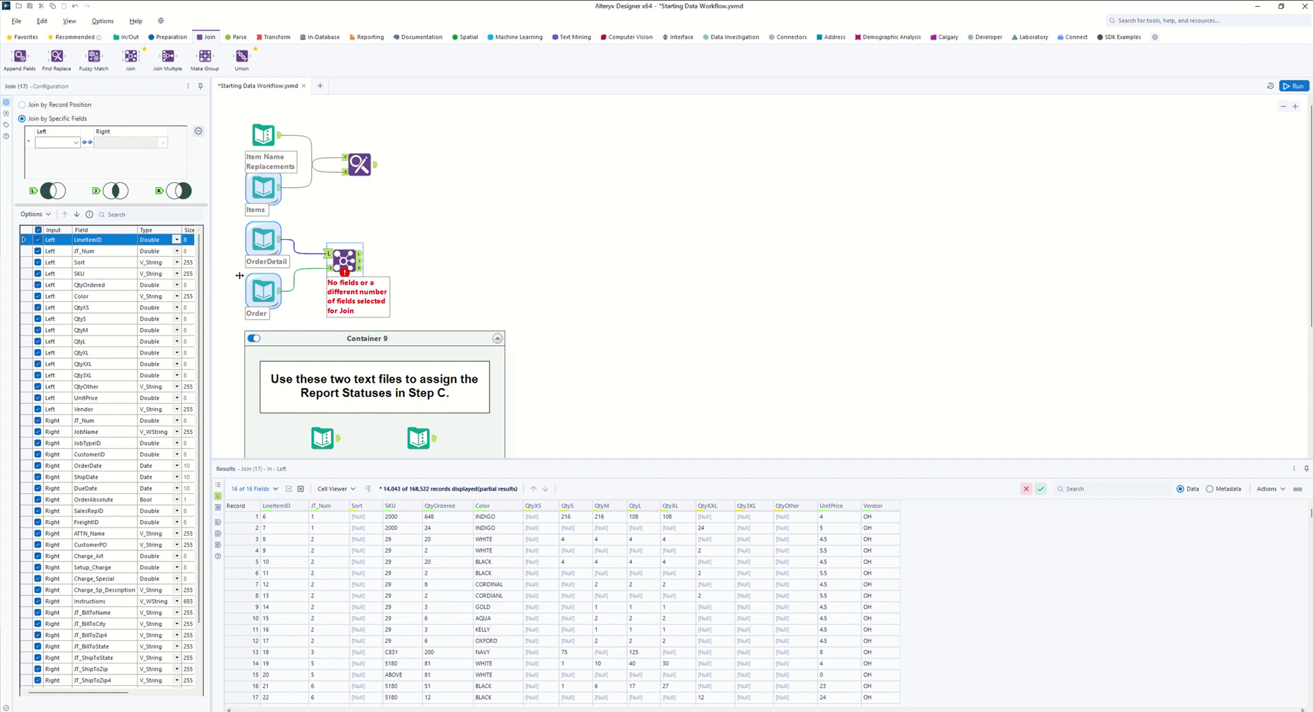
{"action": "left_click_drag", "start_coordinate": [239, 276], "coordinate": [238, 276]}
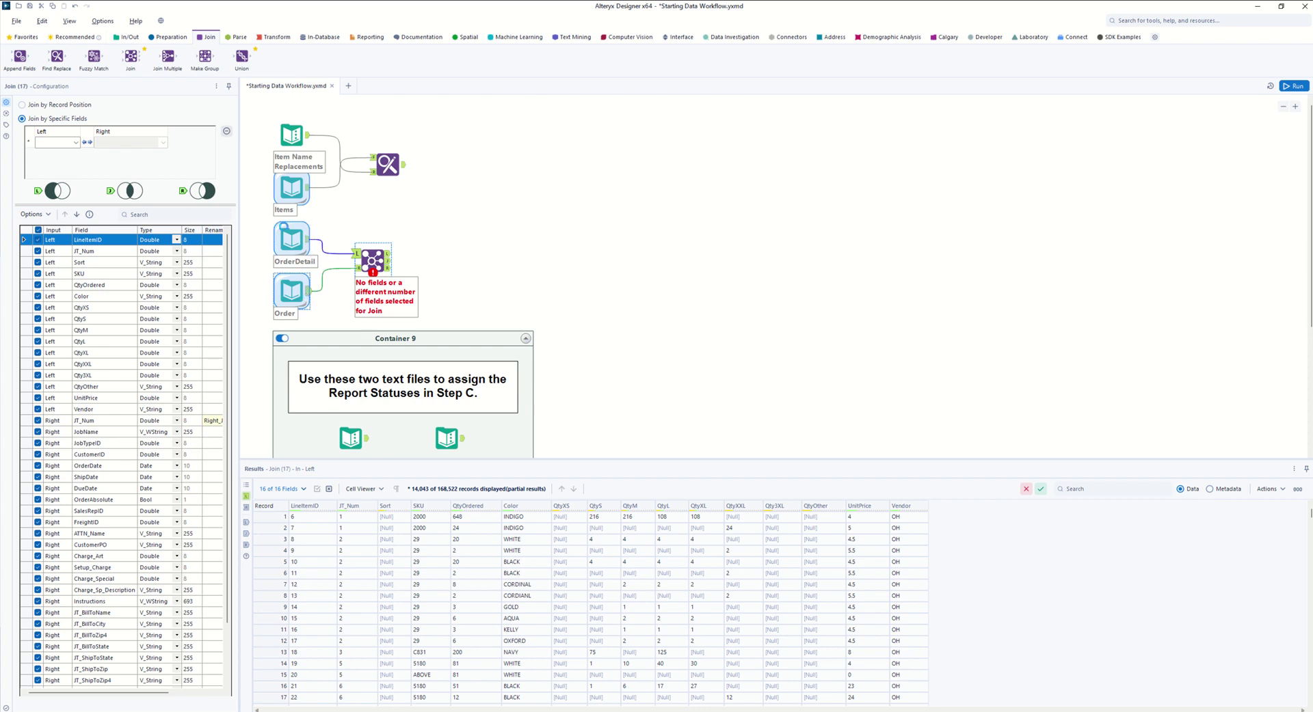
- Compare the Order and OrderDetail data to identify the field they share
{"action": "left_click", "coordinate": [306, 294]}
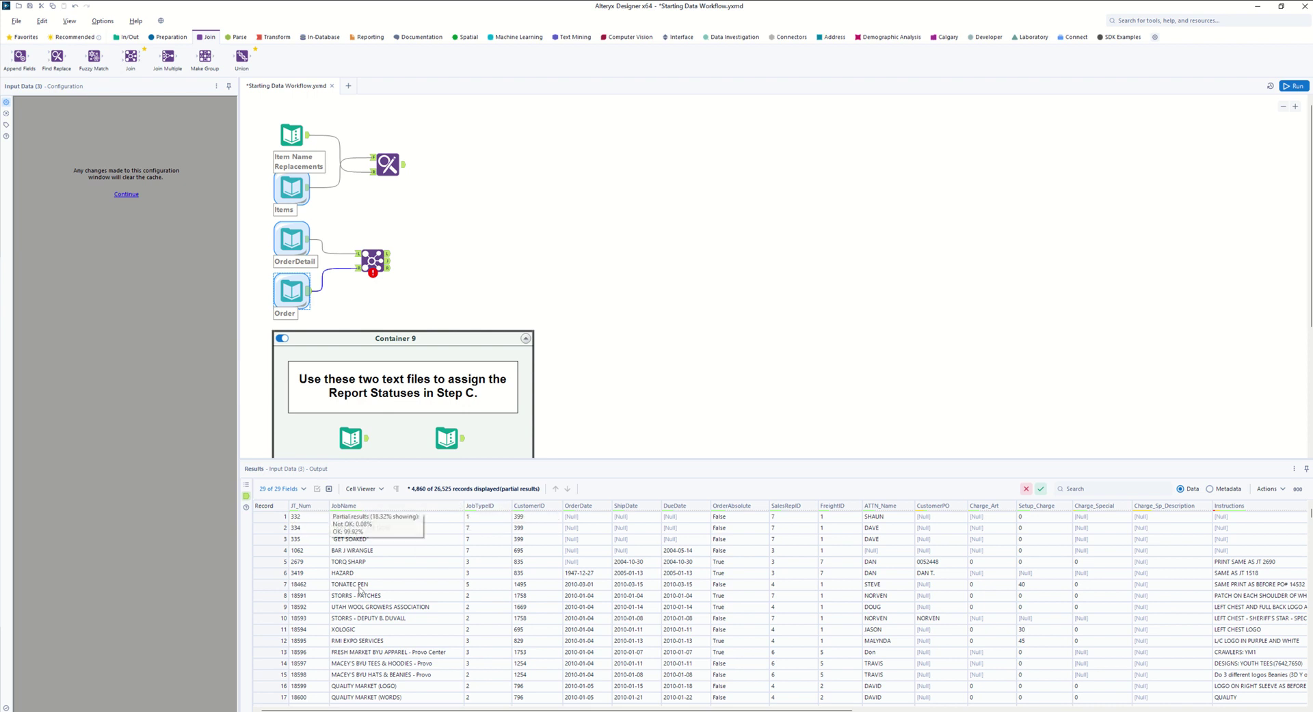
{"action": "left_click", "coordinate": [307, 244]}
{"action": "left_click", "coordinate": [308, 243]}
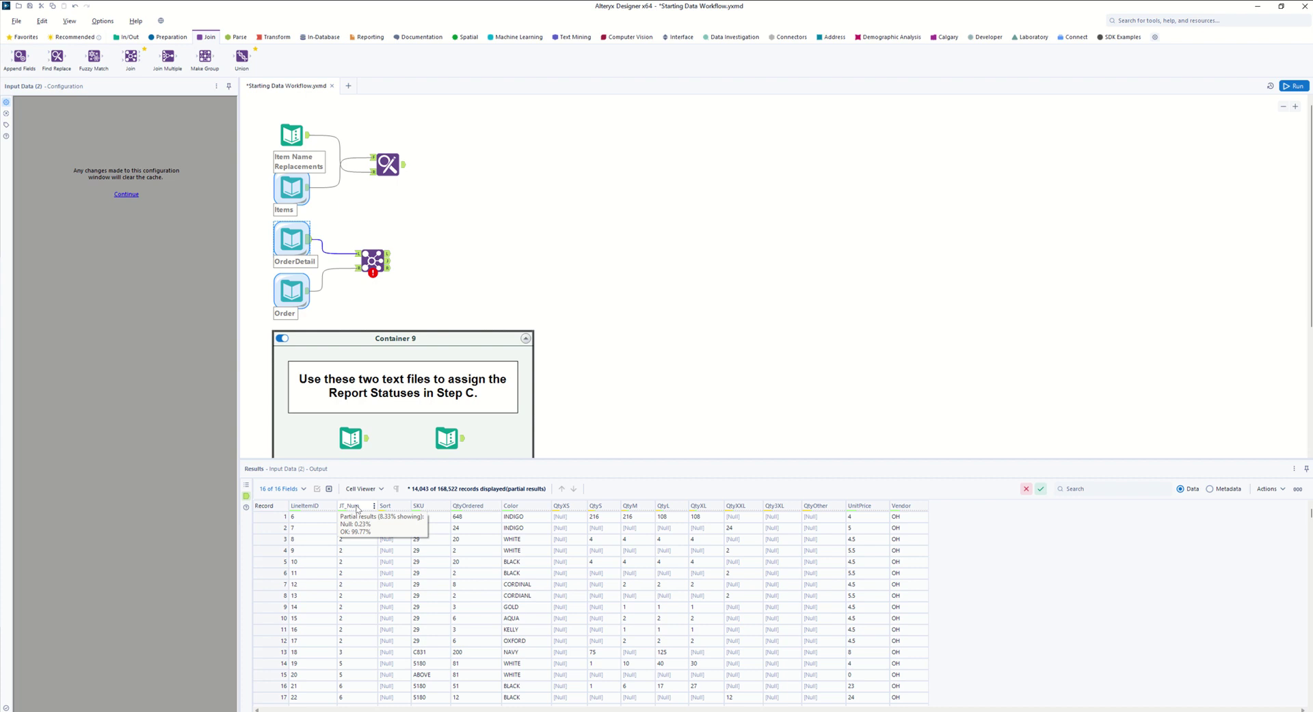
{"action": "left_click", "coordinate": [306, 301]}
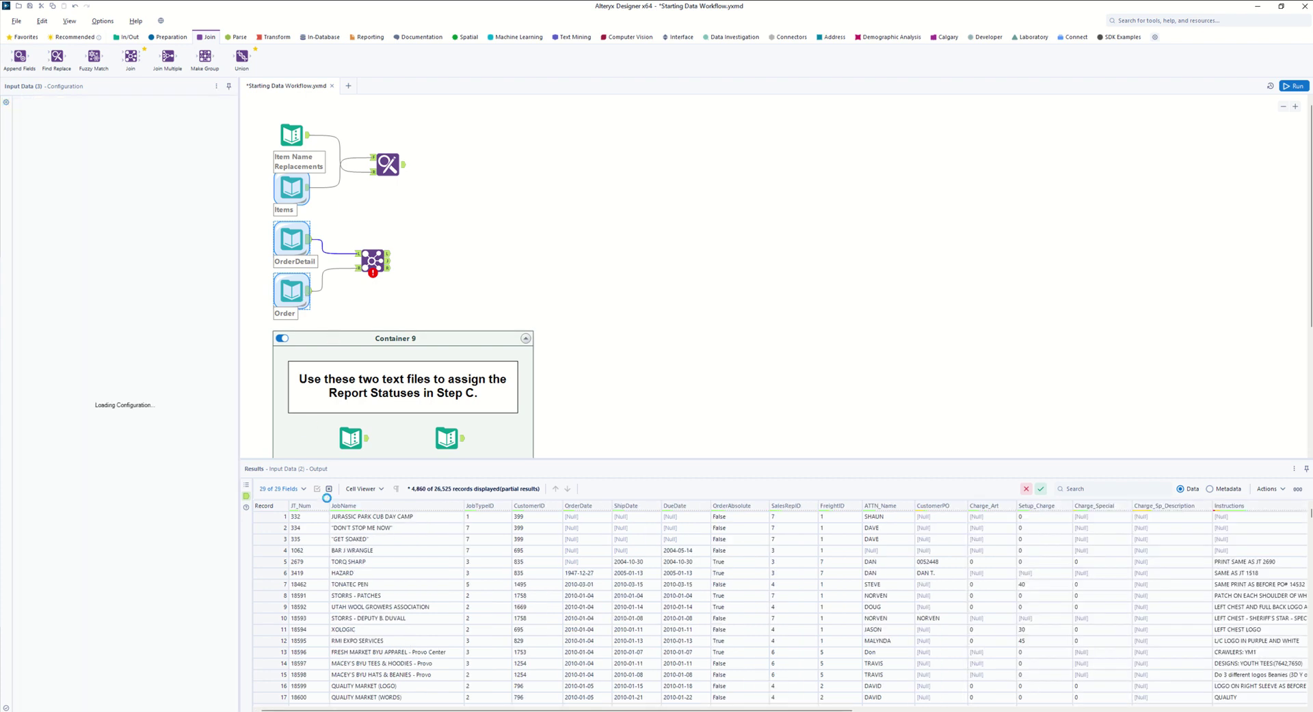
- Set the Join tool to match OrderDetail and Order on the JT_Num field and apply the configuration
{"action": "left_click", "coordinate": [372, 262]}
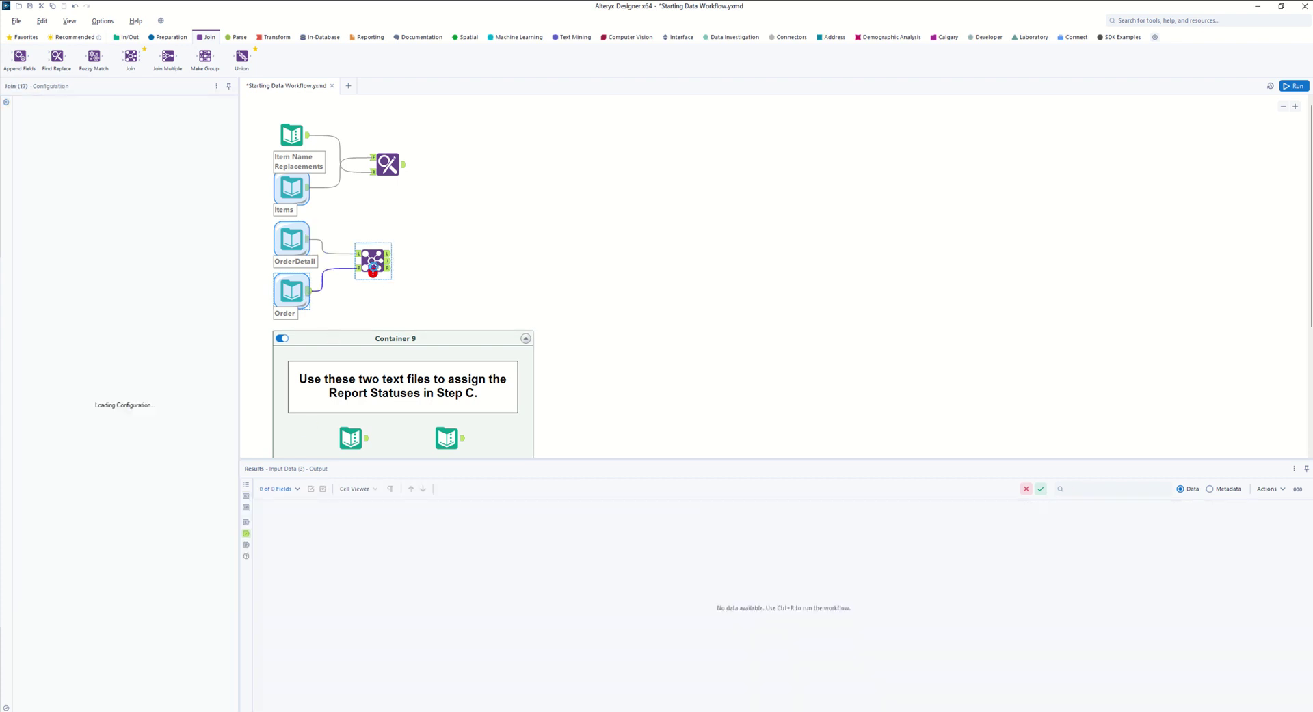
{"action": "left_click", "coordinate": [76, 143]}
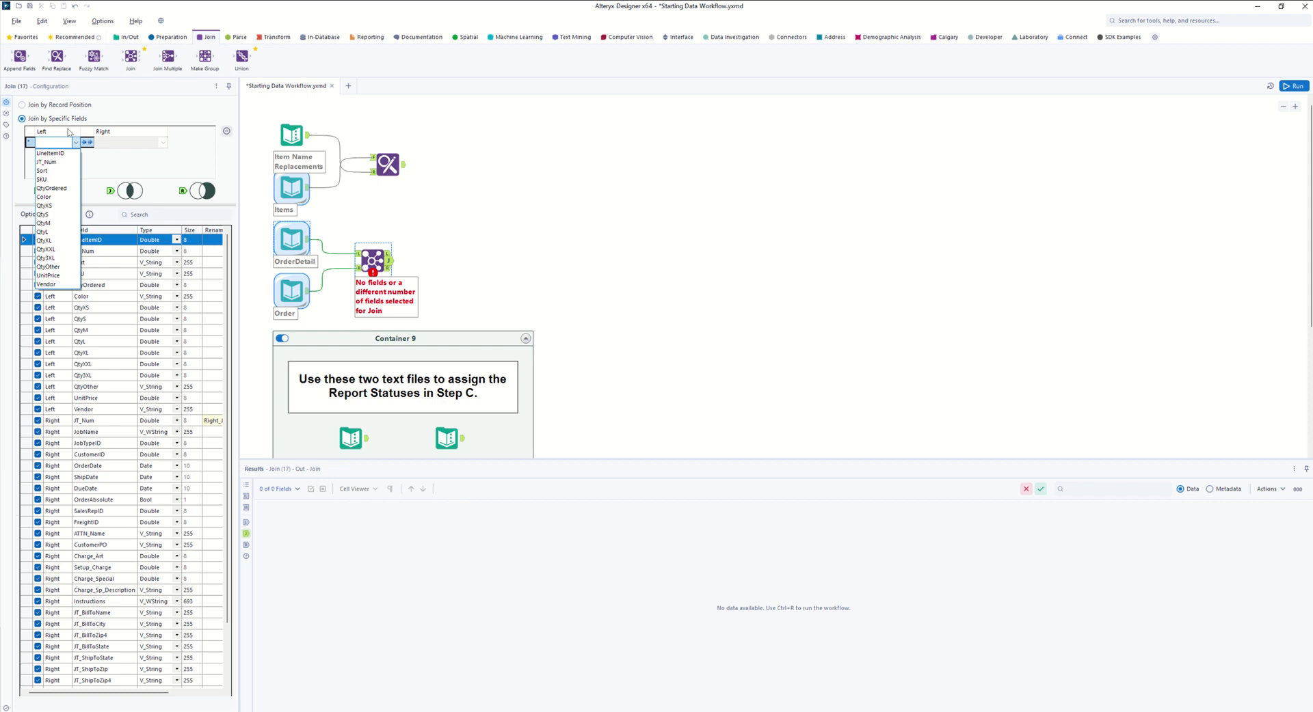
{"action": "left_click", "coordinate": [46, 162]}
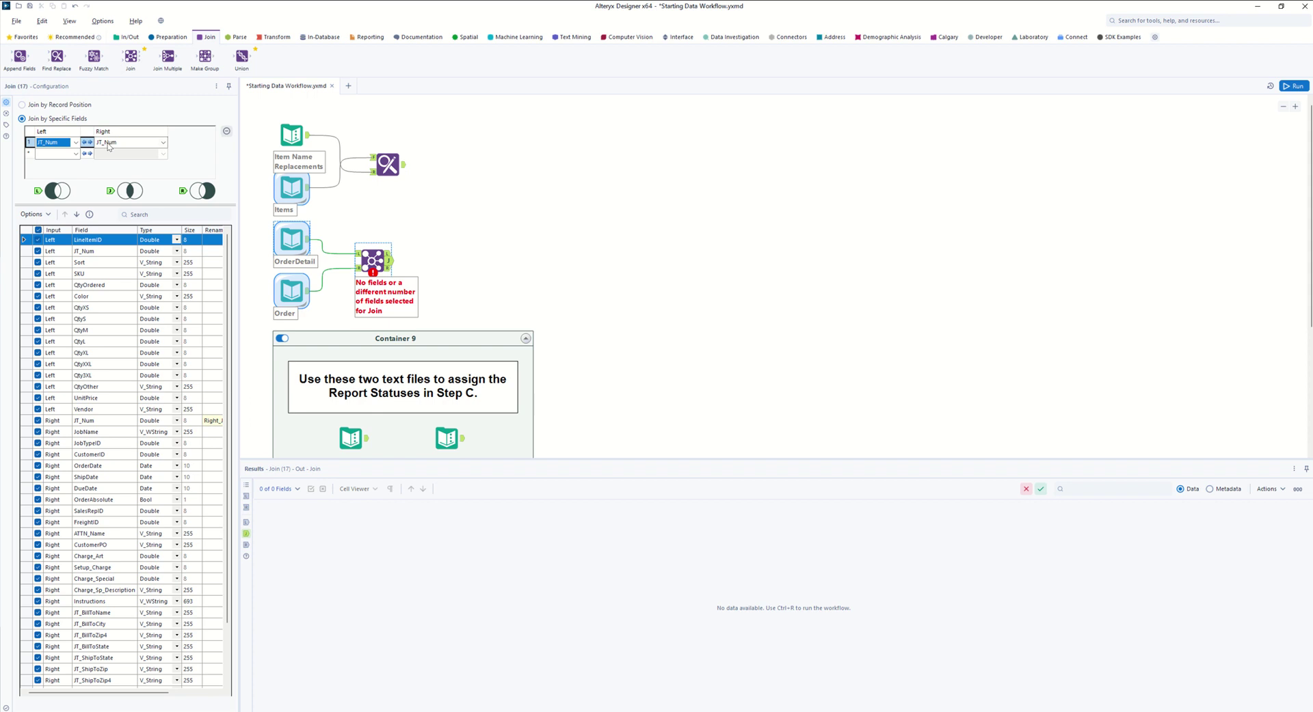
{"action": "left_click", "coordinate": [441, 266]}
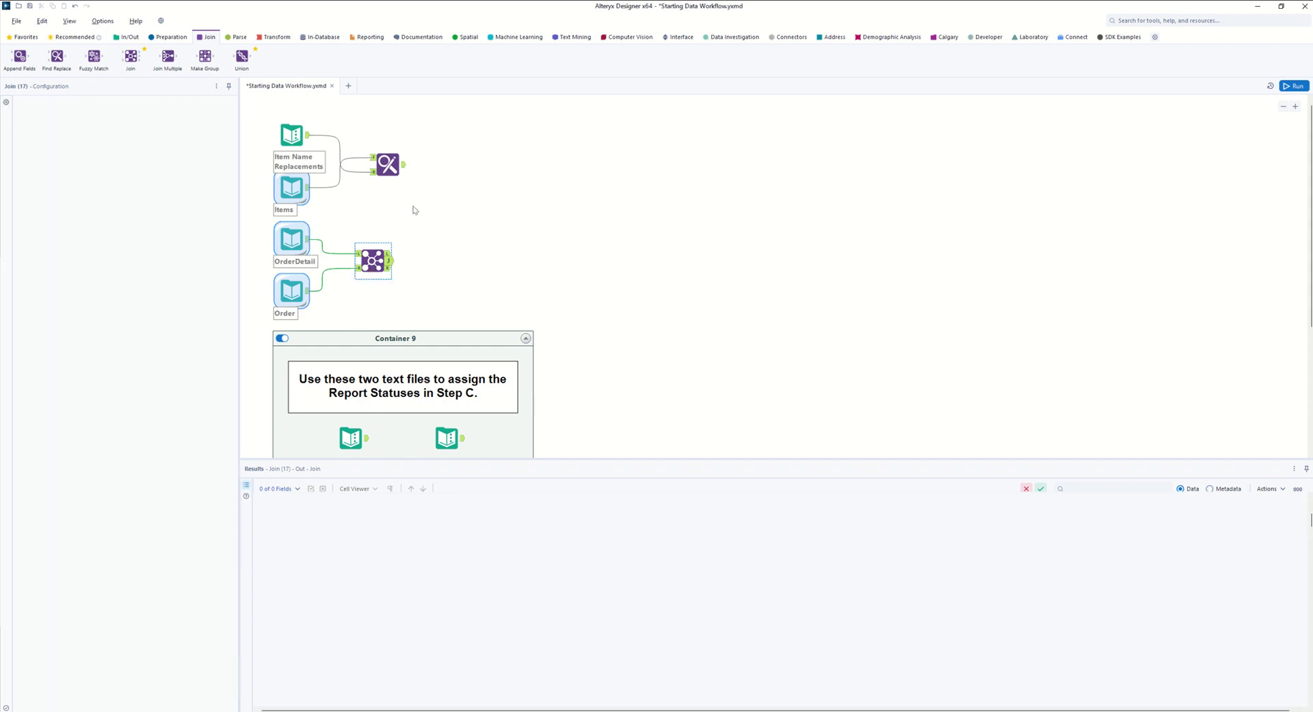
- Run the workflow and inspect the joined output of the OrderDetail and Order join
{"action": "key", "text": "ctrl+r"}
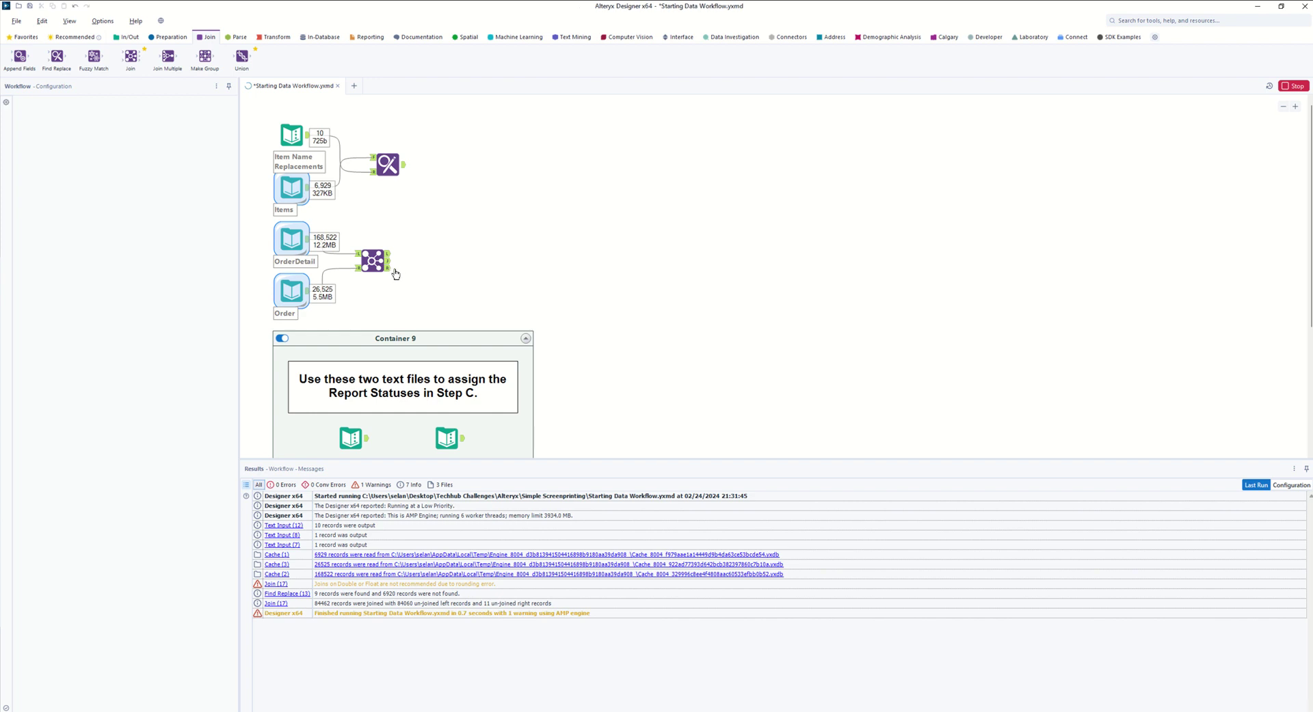
{"action": "left_click", "coordinate": [387, 261]}
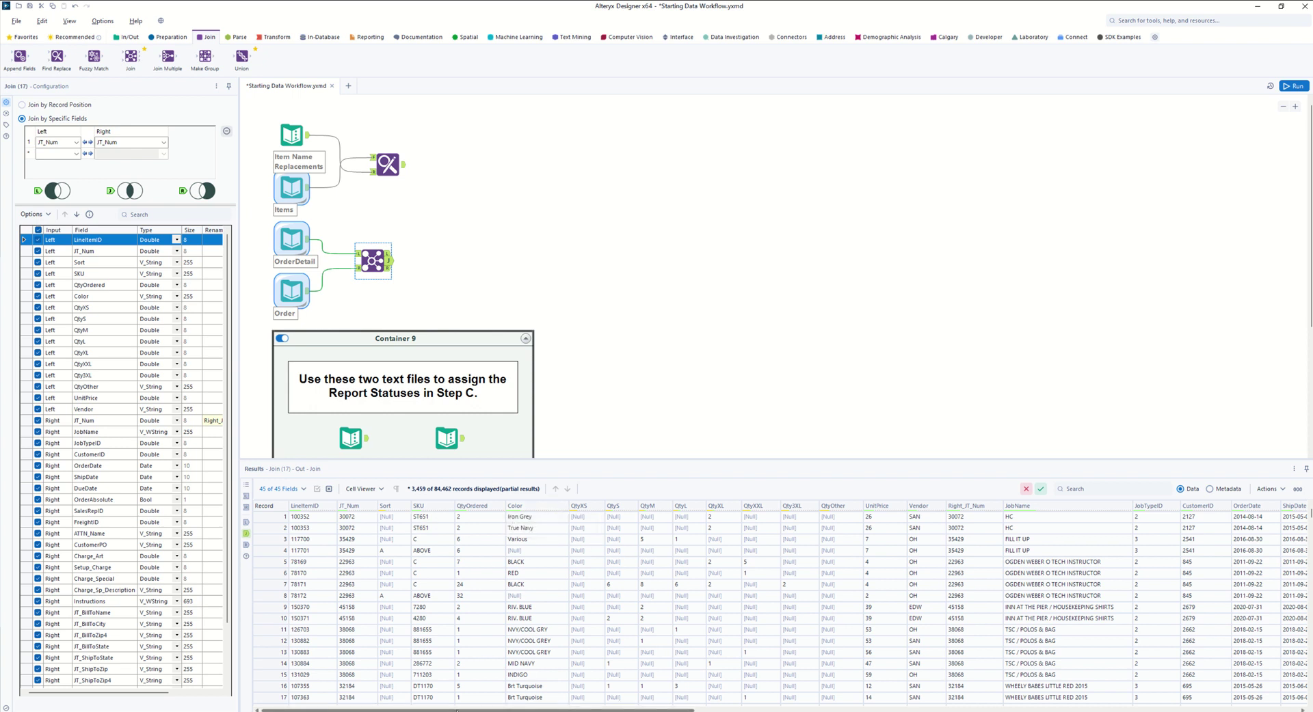
{"action": "left_click_drag", "start_coordinate": [505, 709], "coordinate": [435, 692]}
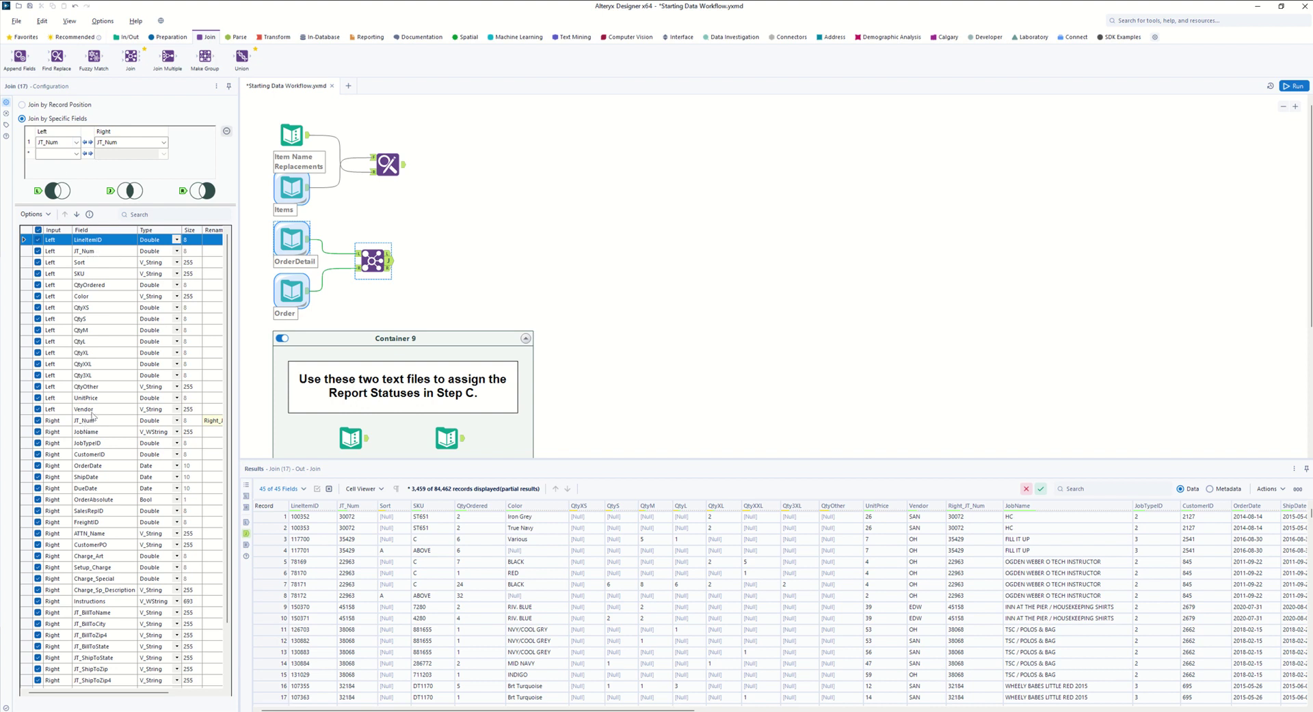
- Exclude the duplicate right-side JT_Num field from the orders join and check the Find Replace output
{"action": "left_click", "coordinate": [38, 422]}
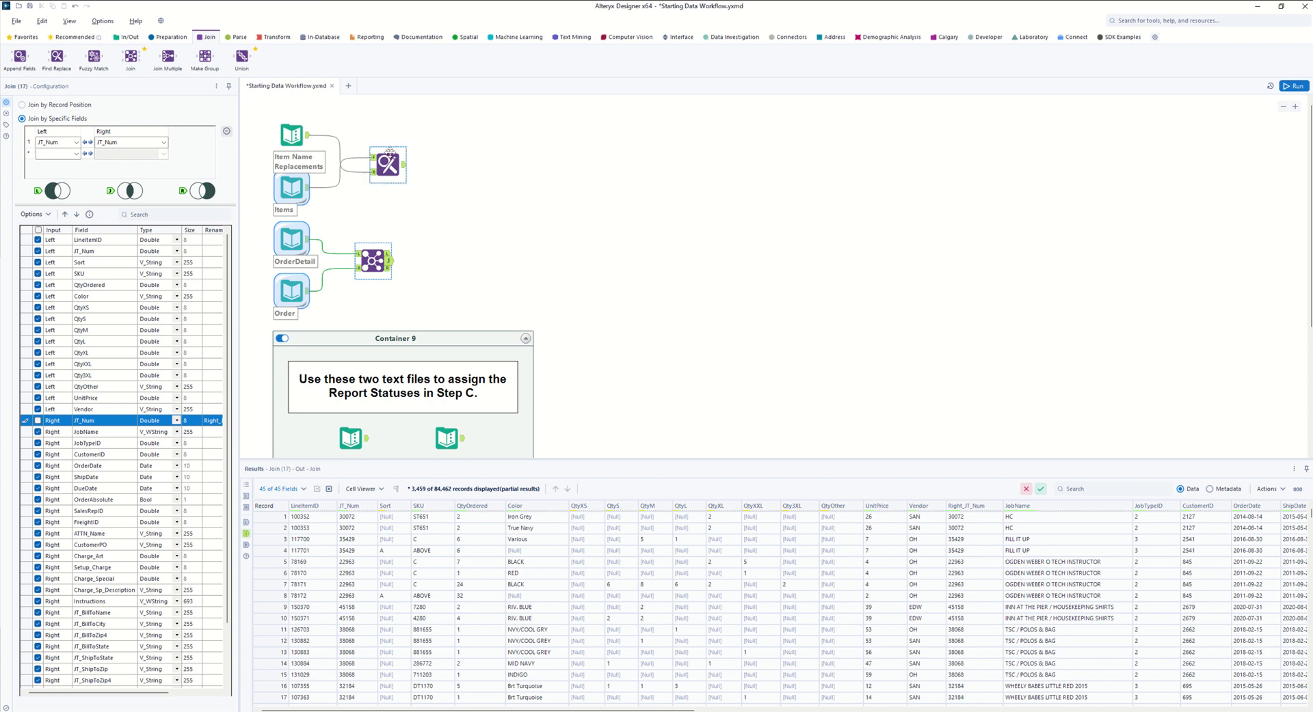
{"action": "left_click", "coordinate": [387, 164]}
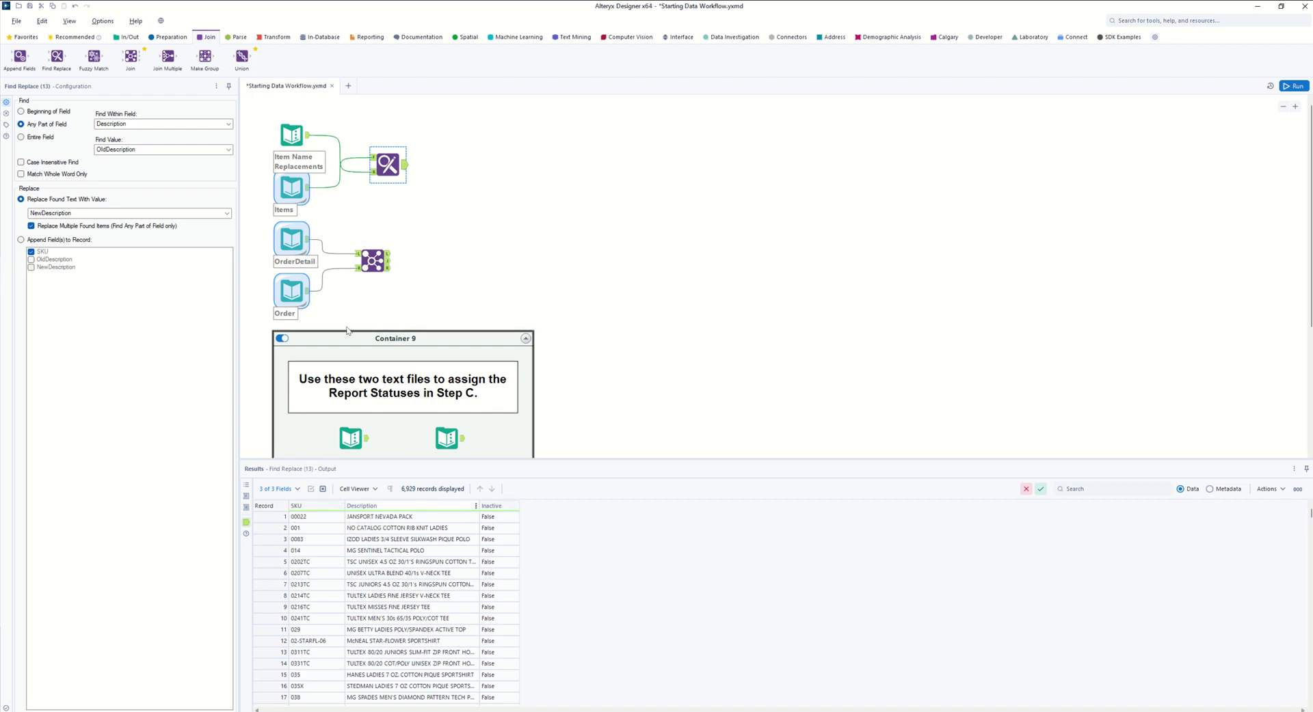
{"action": "left_click", "coordinate": [373, 259]}
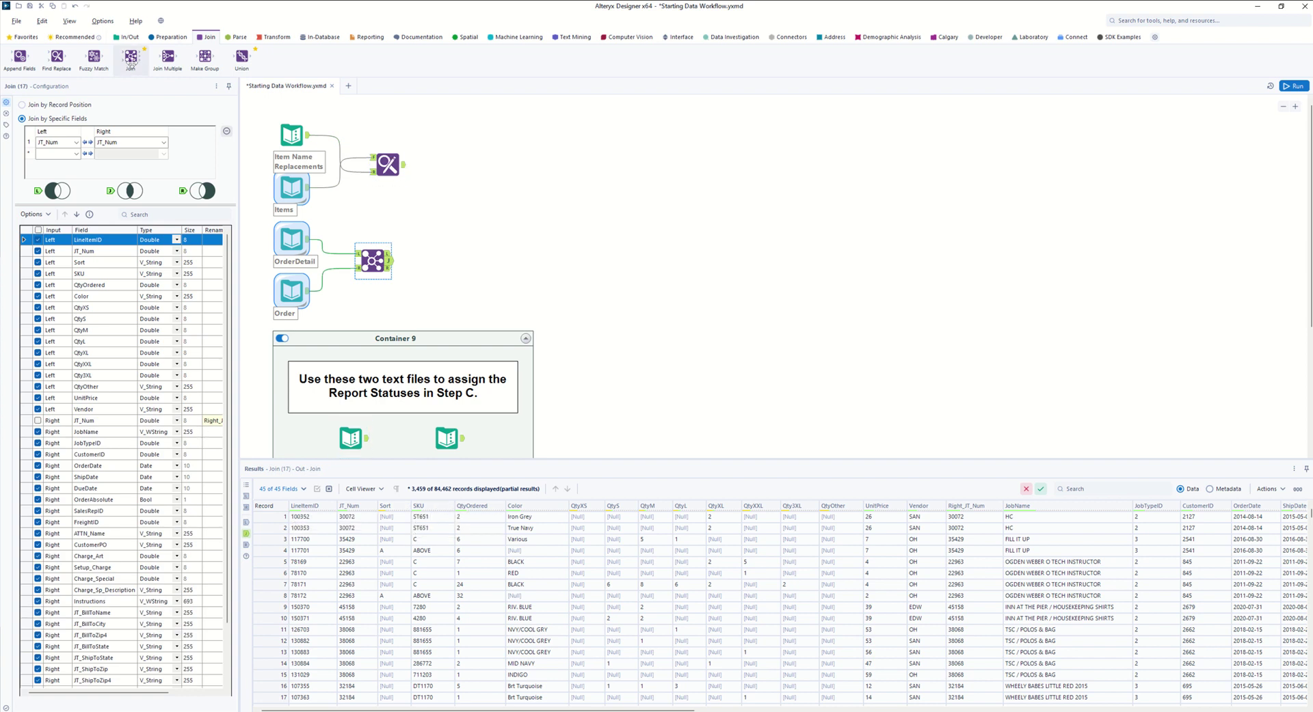
- Add a second Join tool with the Find Replace output as its left input and the first join's matched output as its right input
{"action": "left_click_drag", "start_coordinate": [132, 58], "coordinate": [475, 204]}
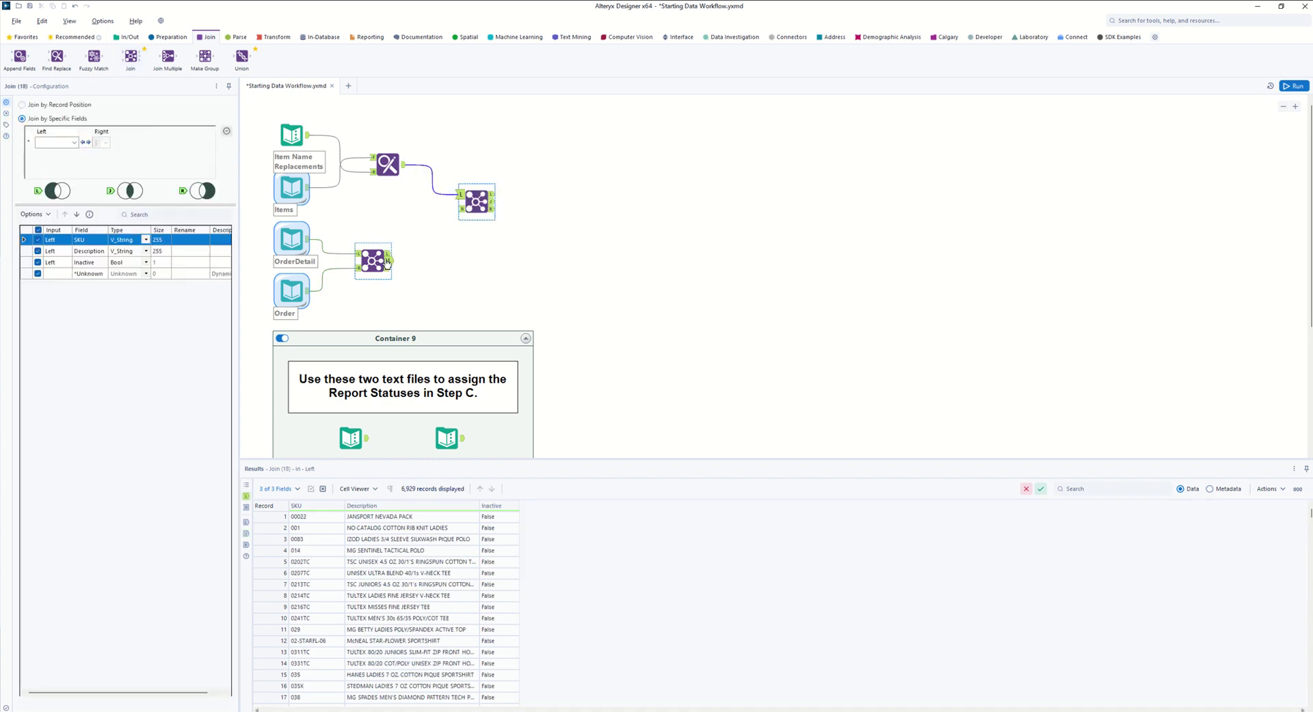
{"action": "left_click_drag", "start_coordinate": [388, 263], "coordinate": [460, 209]}
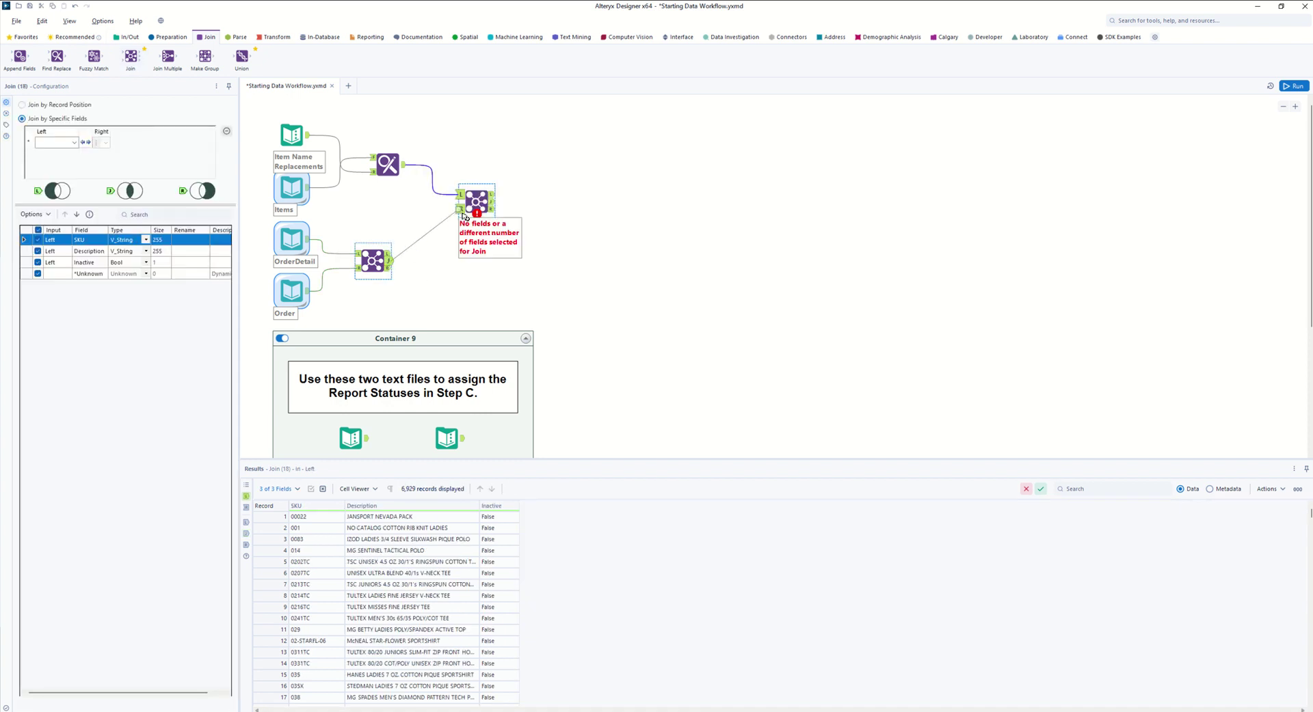
{"action": "key", "text": "ctrl+r"}
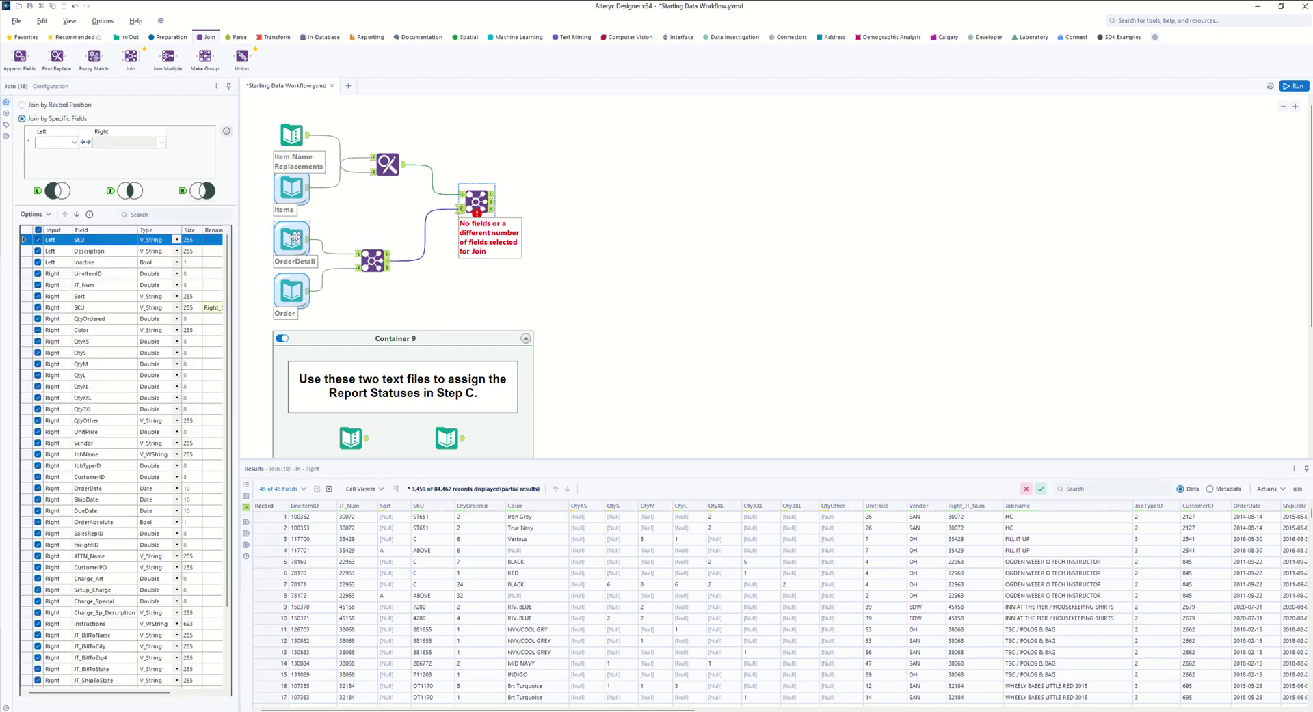
- Examine the unmatched left records of the orders join and compare them with its matched output
{"action": "left_click", "coordinate": [387, 257]}
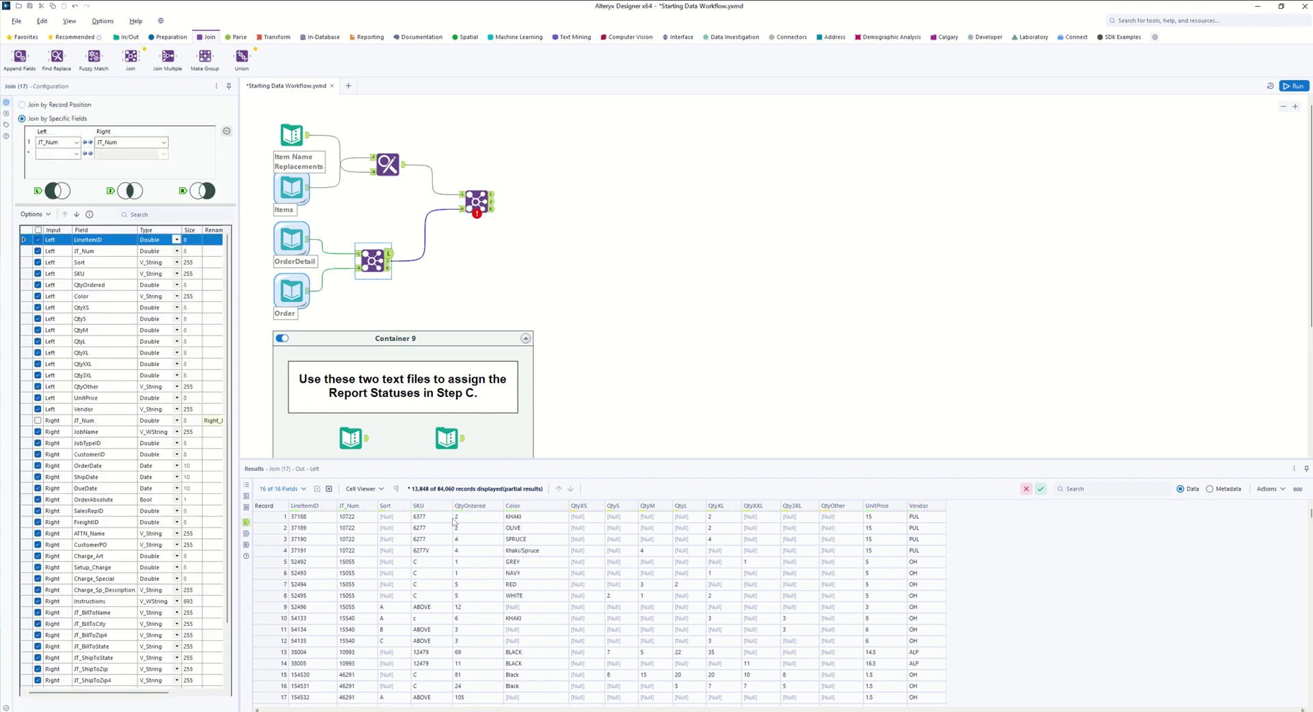
{"action": "scroll", "coordinate": [349, 660], "scroll_direction": "down", "scroll_amount": 4}
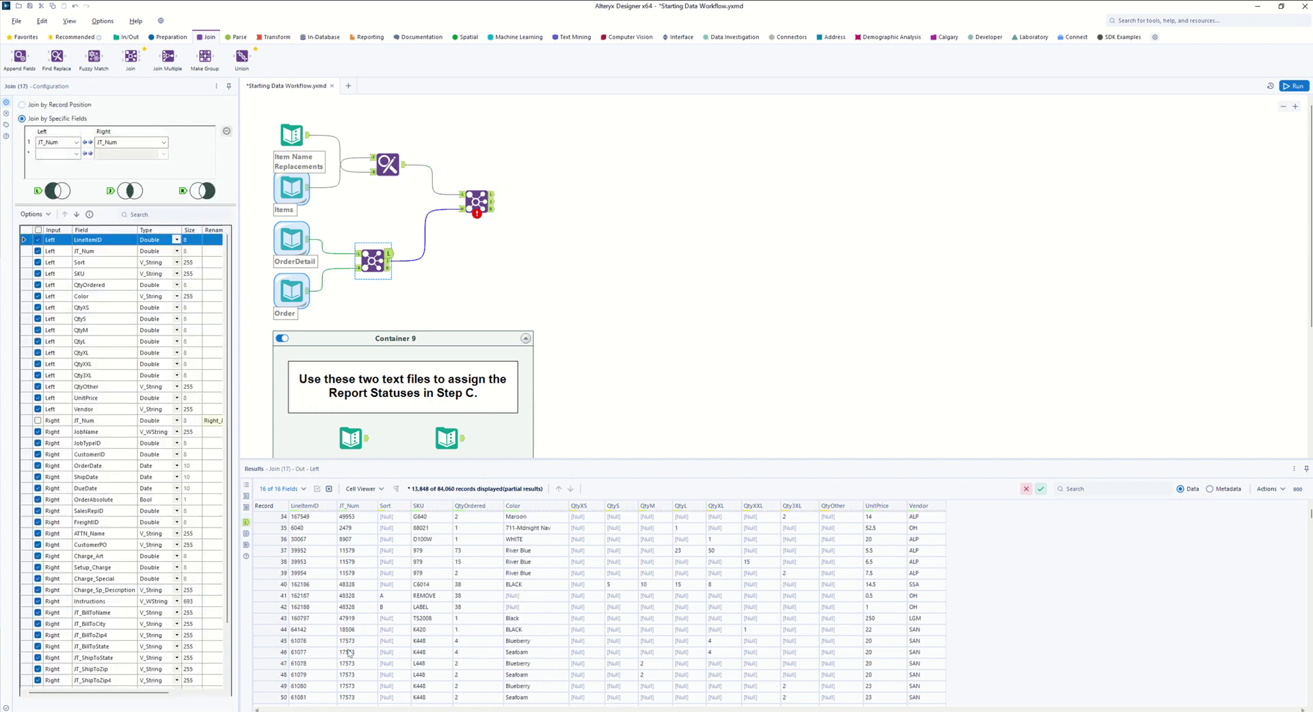
{"action": "scroll", "coordinate": [350, 646], "scroll_direction": "up", "scroll_amount": 4}
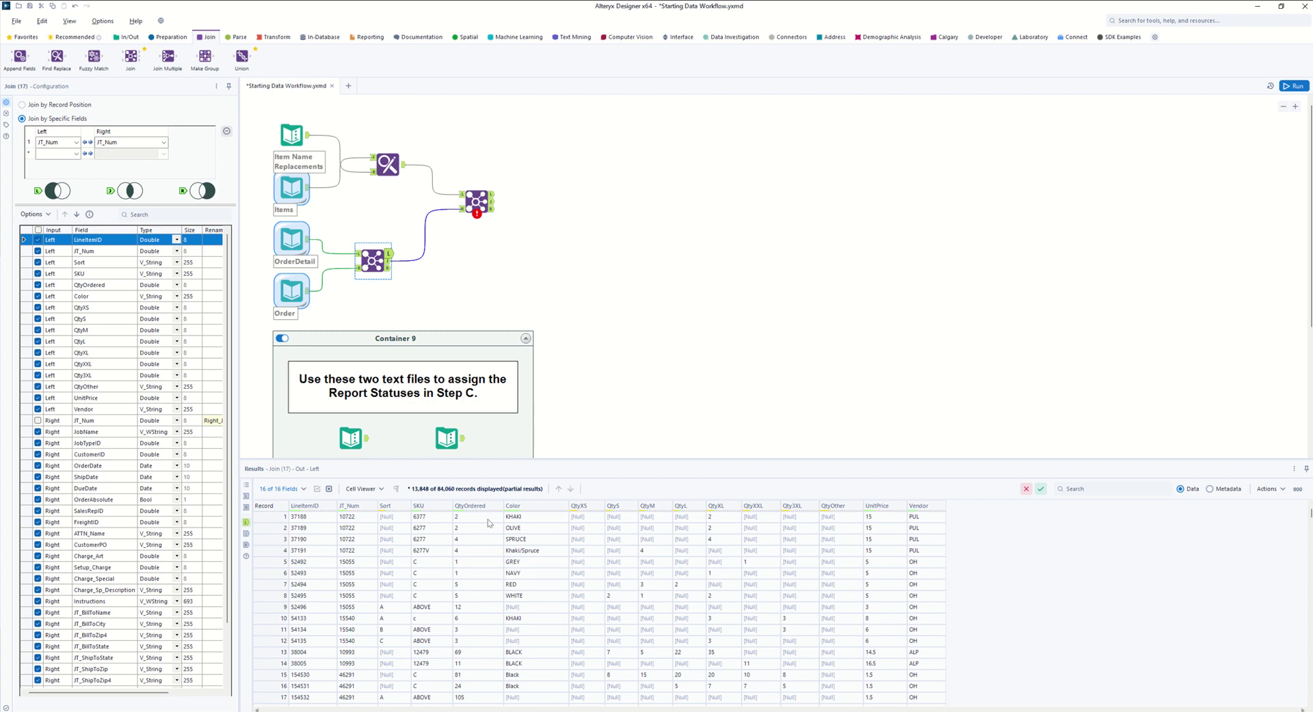
{"action": "left_click", "coordinate": [389, 260]}
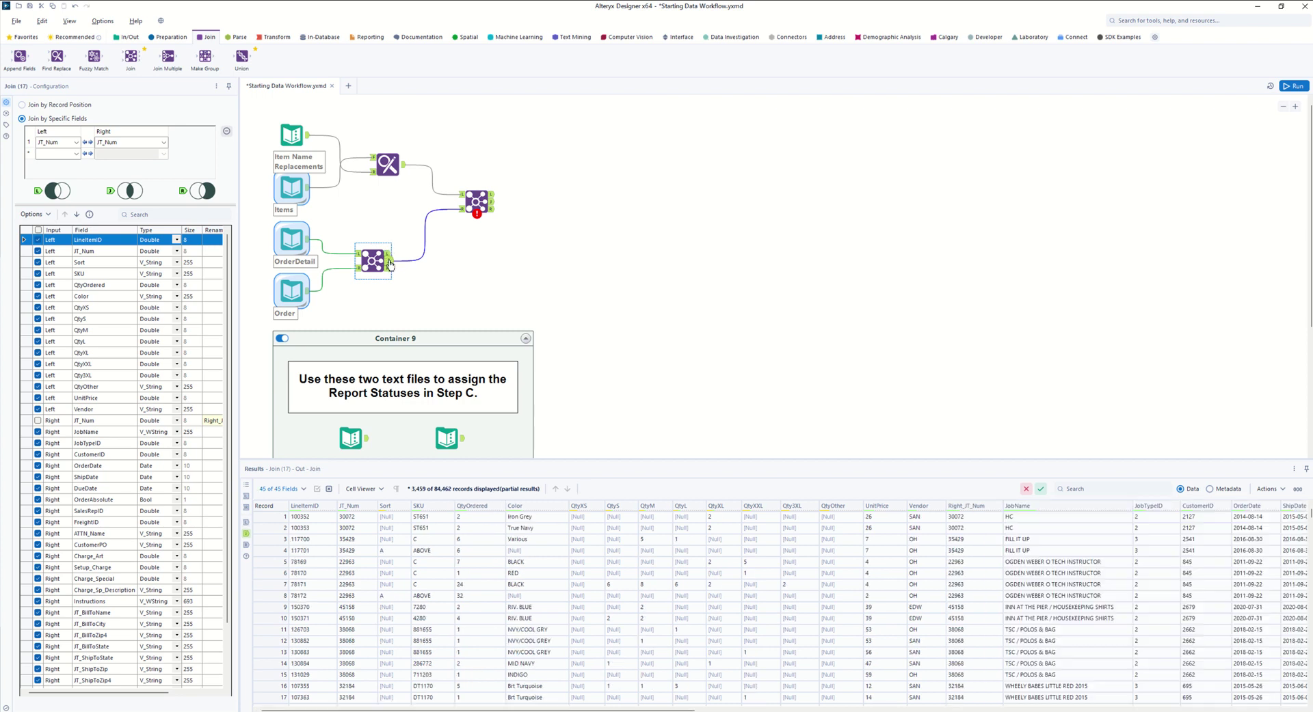
- Set the second Join tool to match both inputs on the SKU field and apply the configuration
{"action": "left_click", "coordinate": [478, 200]}
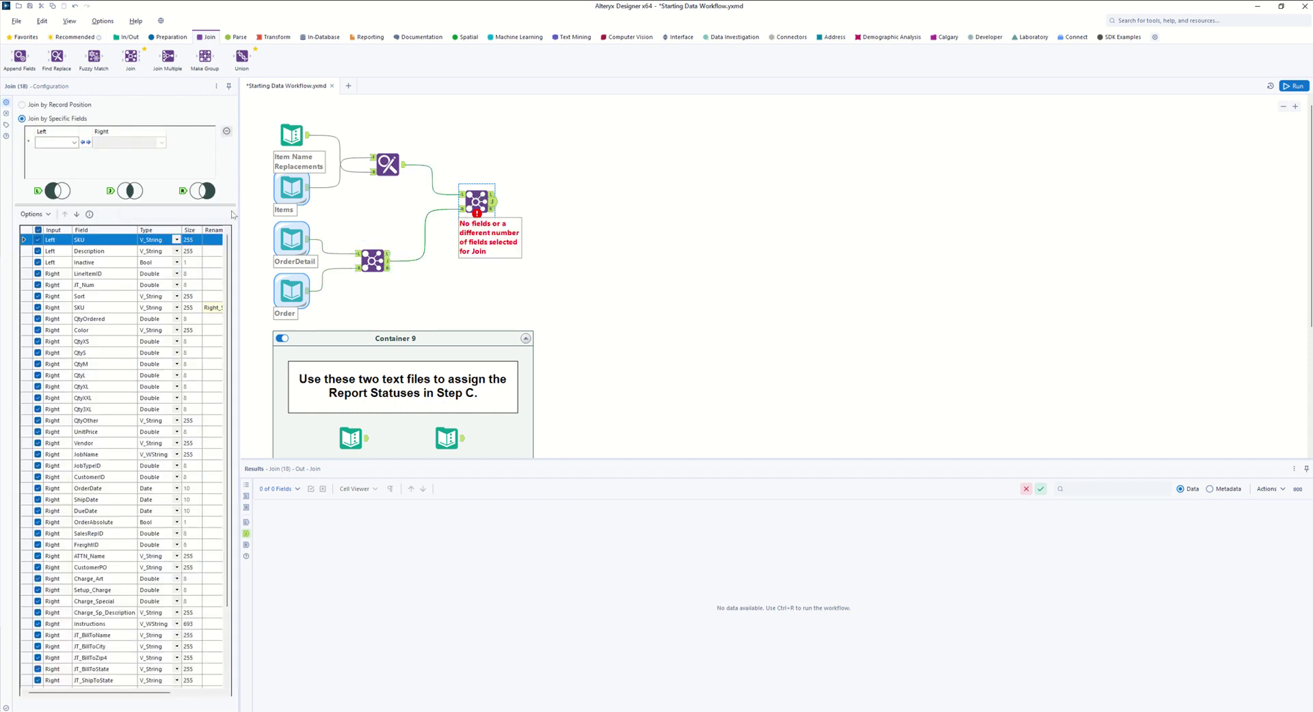
{"action": "left_click", "coordinate": [74, 143]}
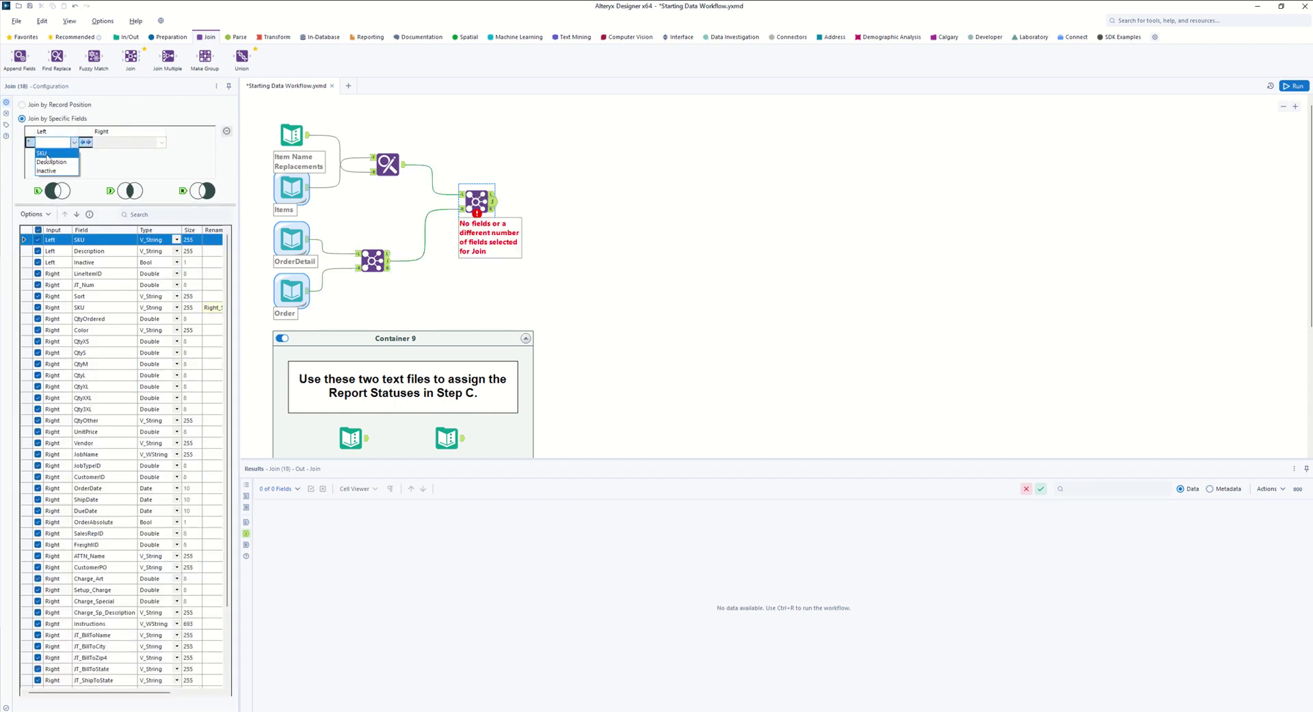
{"action": "left_click", "coordinate": [48, 152]}
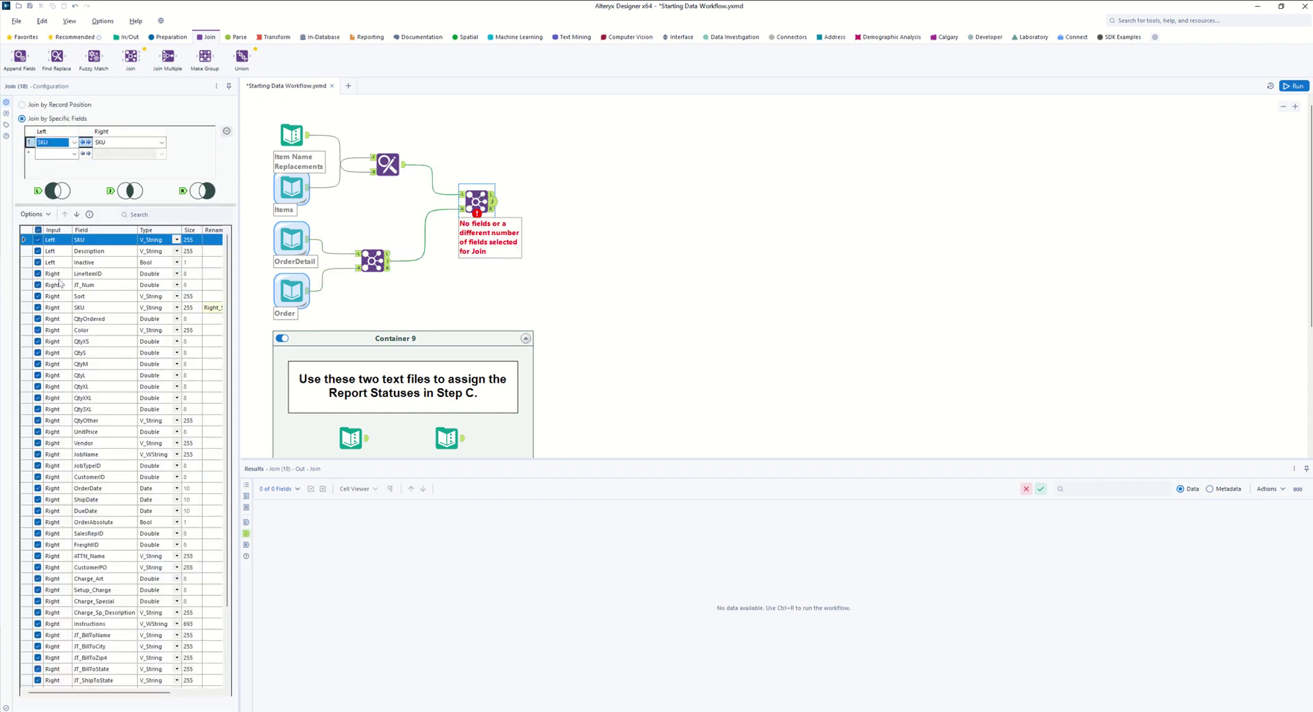
{"action": "left_click", "coordinate": [380, 245]}
- Run the workflow and examine the SKU join's matched records and its unmatched left item records
{"action": "key", "text": "ctrl+r"}
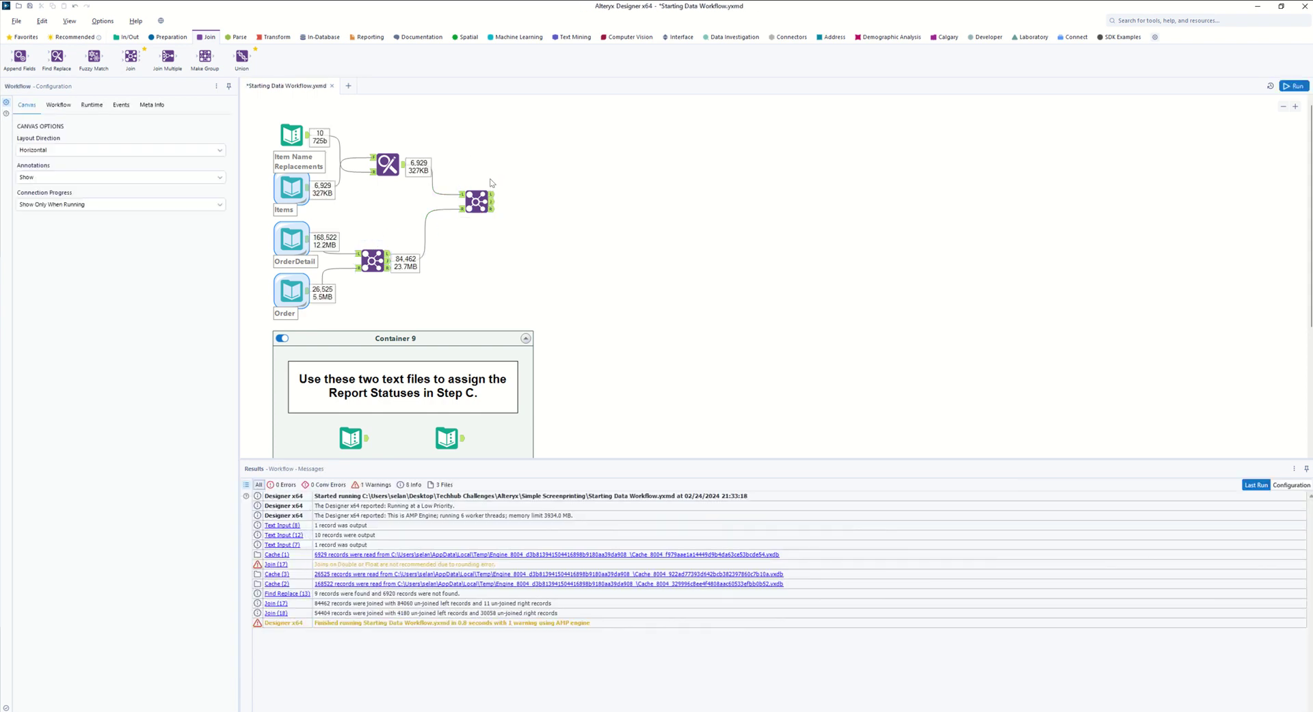
{"action": "left_click", "coordinate": [492, 201]}
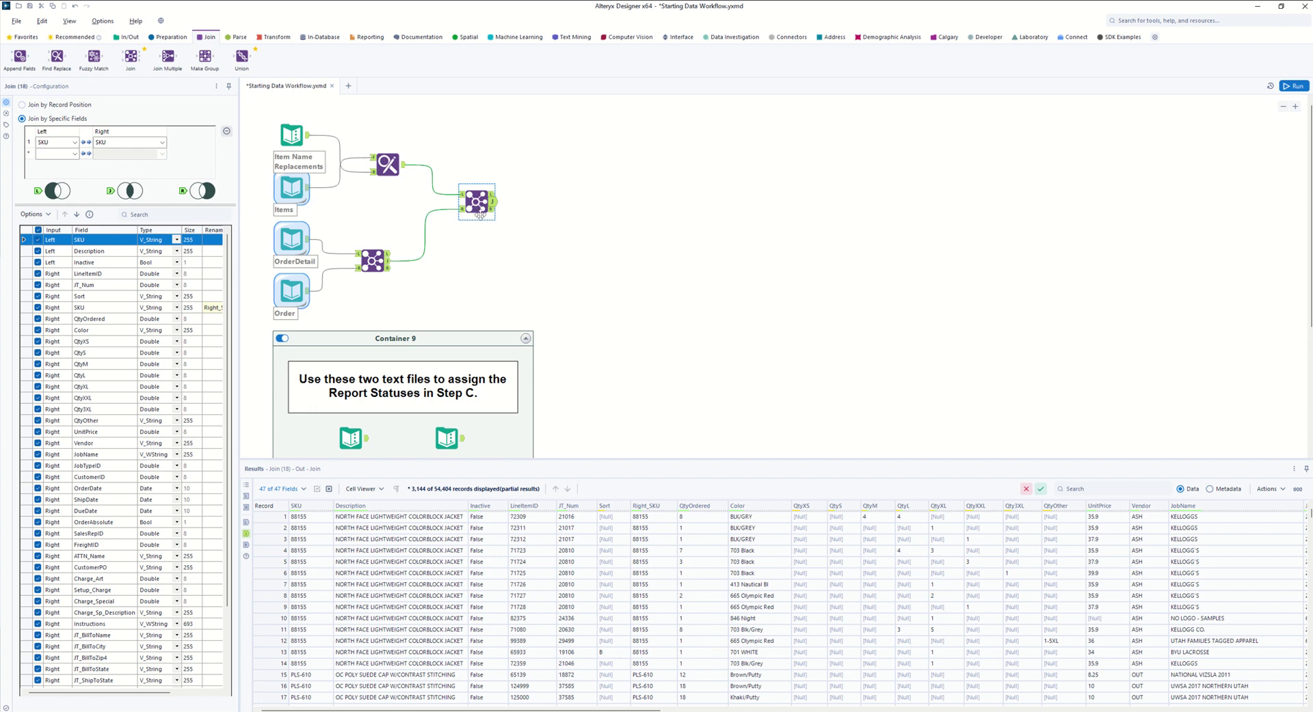
{"action": "left_click", "coordinate": [493, 195]}
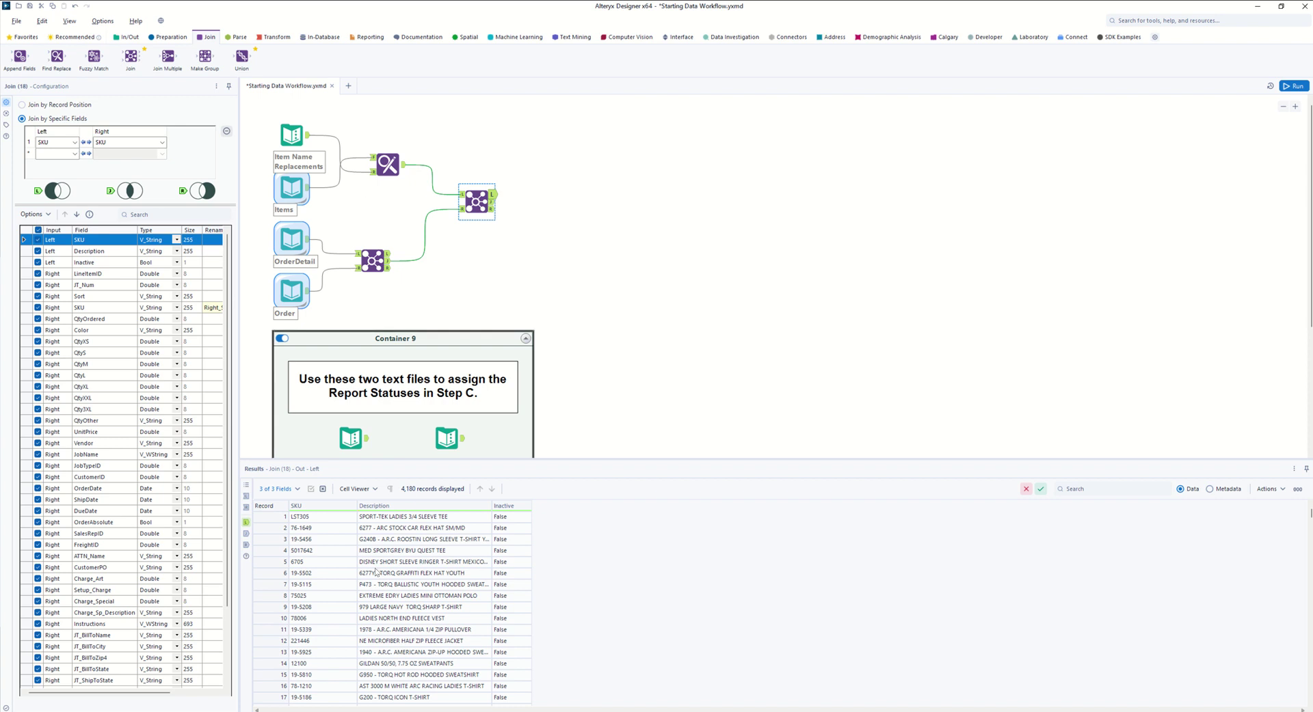
{"action": "scroll", "coordinate": [352, 575], "scroll_direction": "down", "scroll_amount": 20}
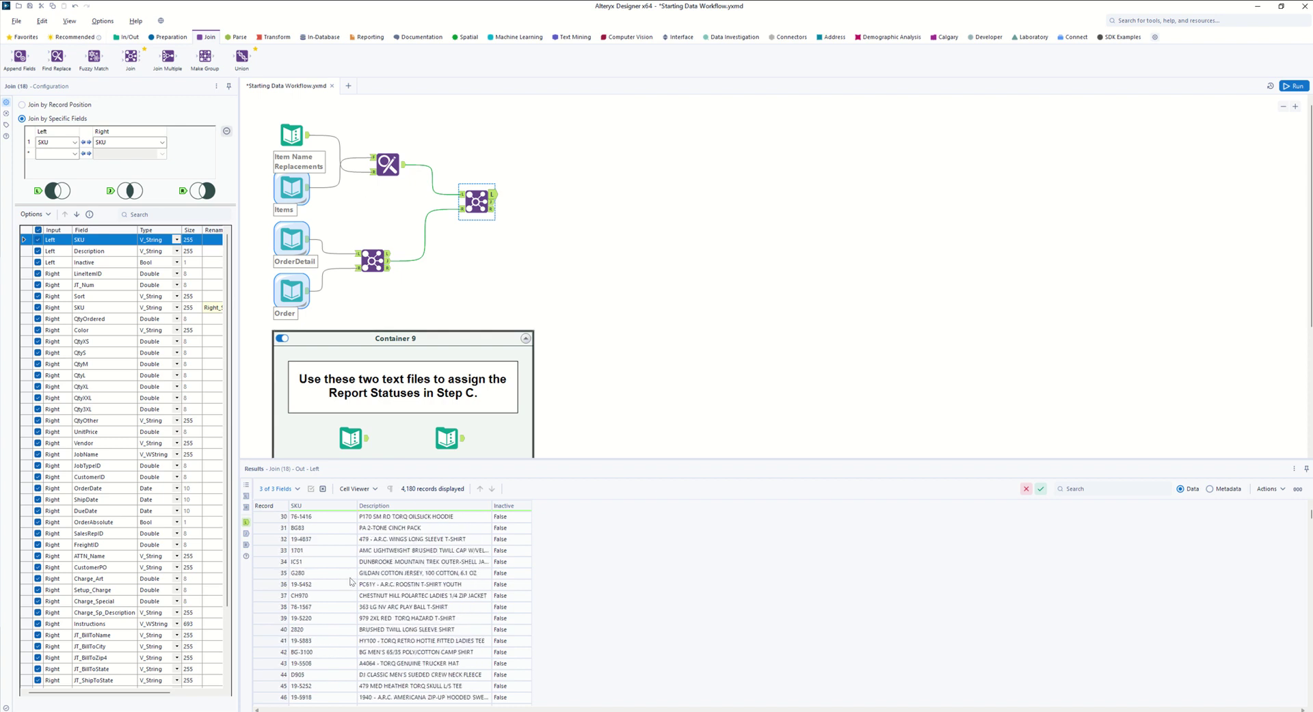
{"action": "scroll", "coordinate": [384, 590], "scroll_direction": "up", "scroll_amount": 20}
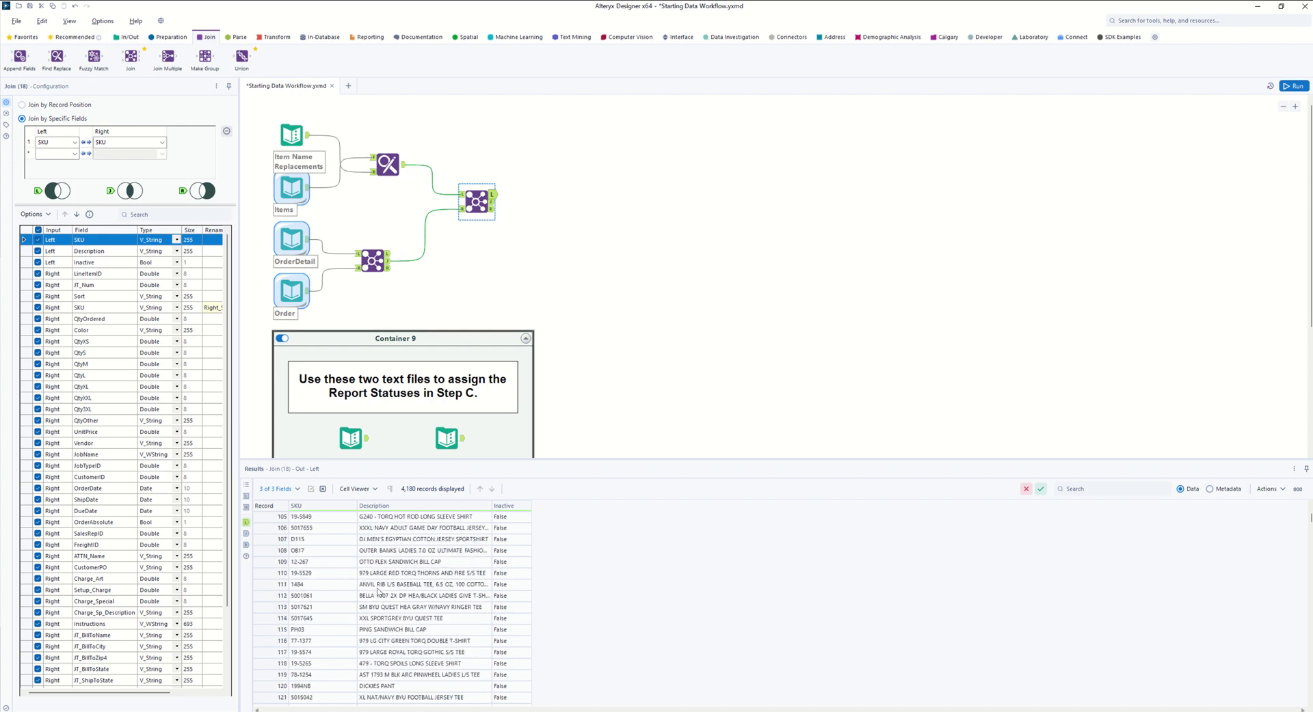
{"action": "scroll", "coordinate": [378, 592], "scroll_direction": "up", "scroll_amount": 3}
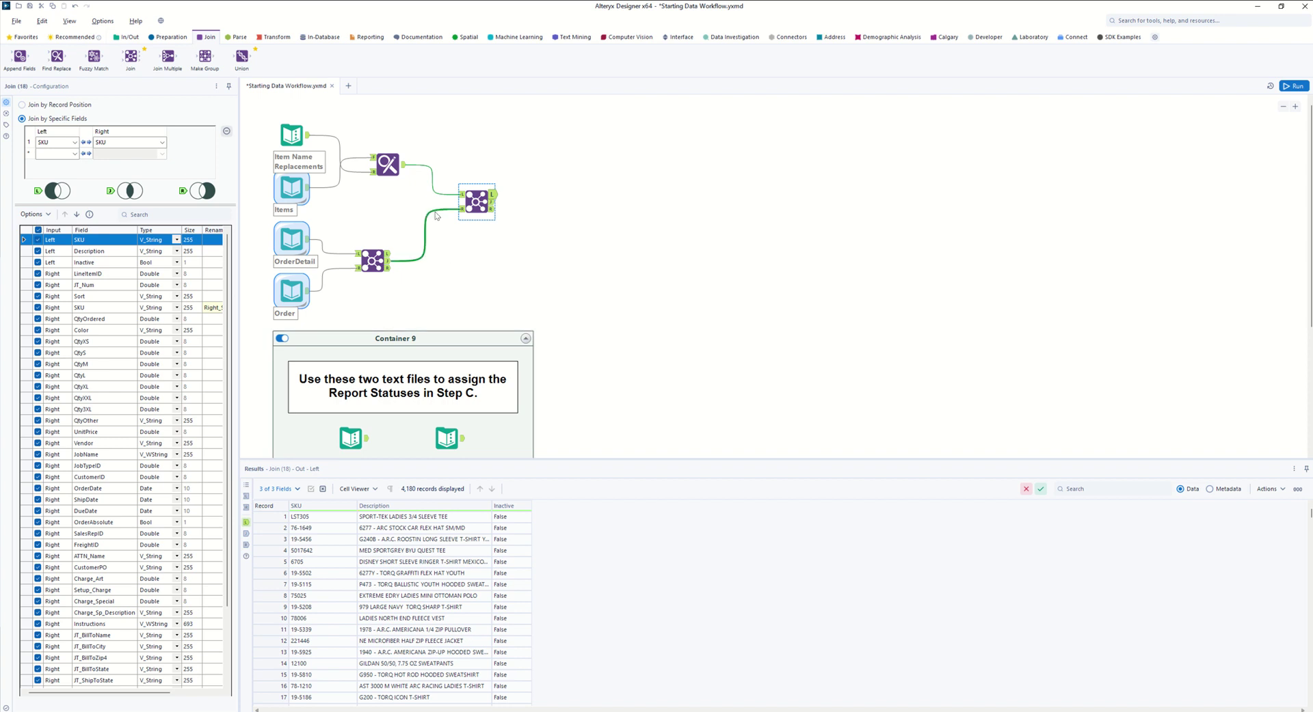
- Examine the SKU join's unmatched right records and review the full list of fields in its configuration
{"action": "left_click", "coordinate": [493, 209]}
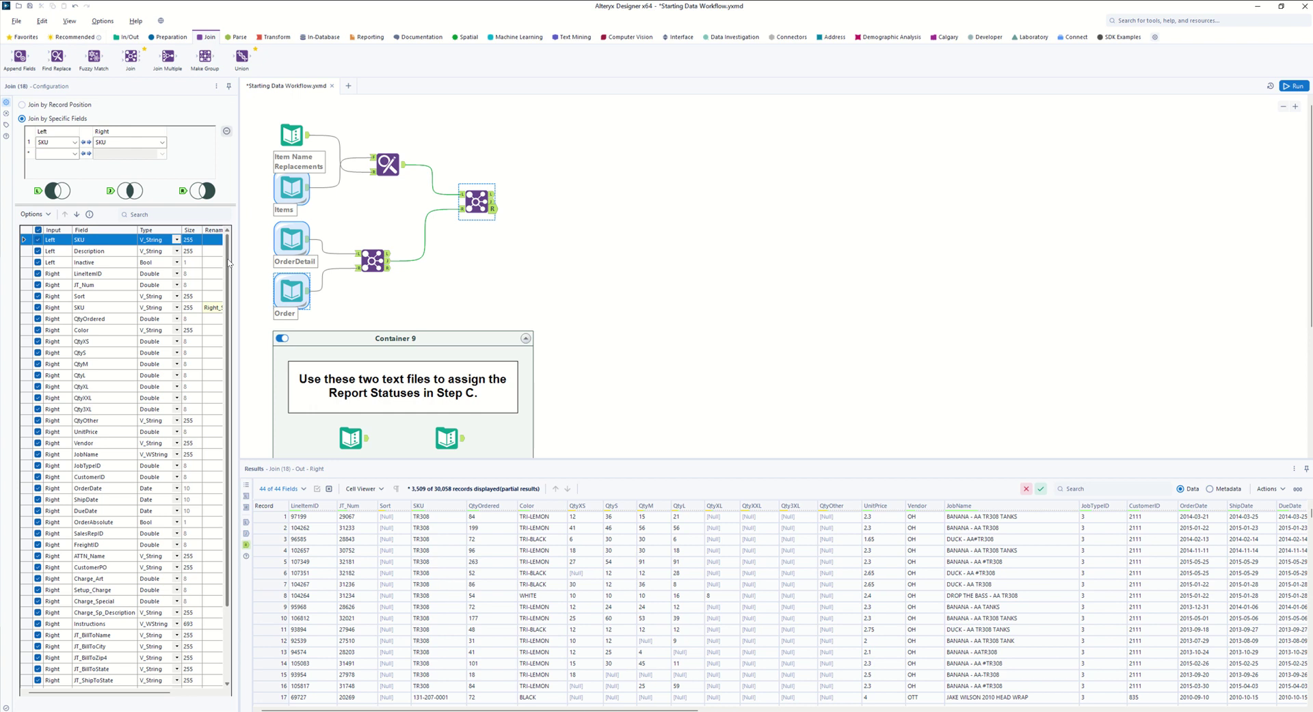
{"action": "scroll", "coordinate": [229, 263], "scroll_direction": "down", "scroll_amount": 2}
{"action": "scroll", "coordinate": [229, 263], "scroll_direction": "up", "scroll_amount": 2}
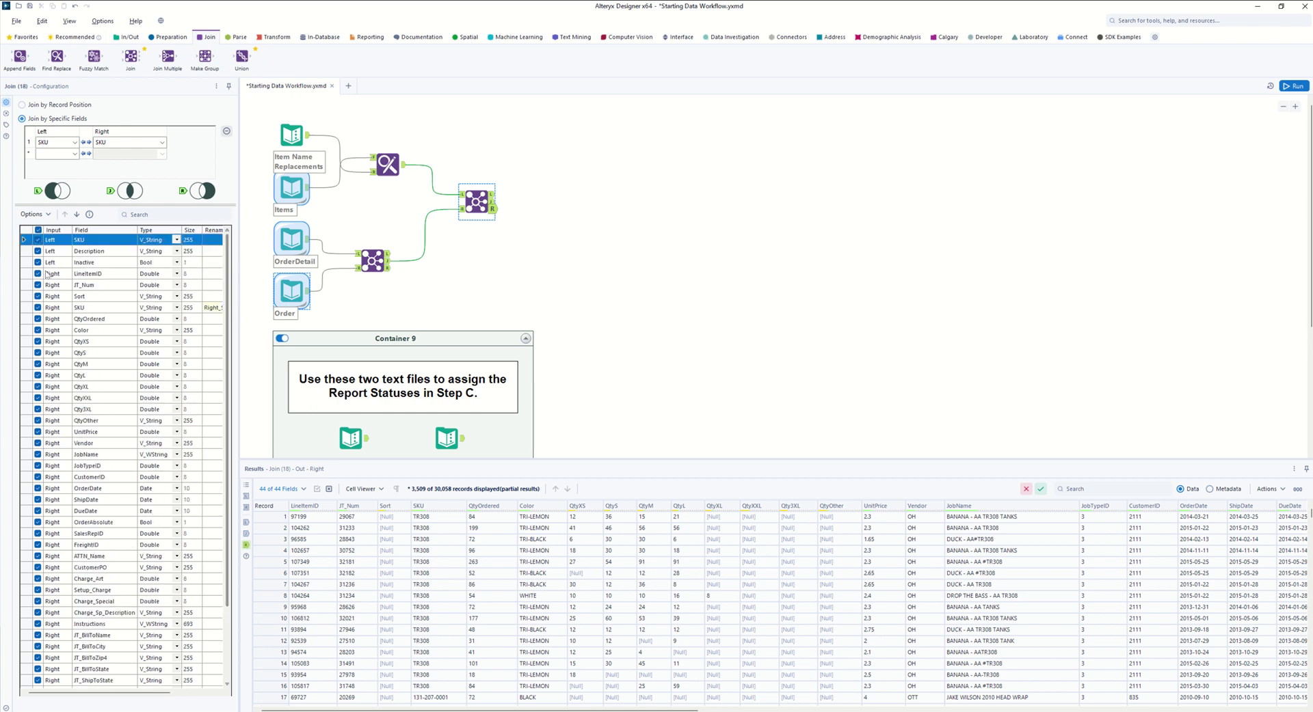
{"action": "scroll", "coordinate": [68, 641], "scroll_direction": "down", "scroll_amount": 3}
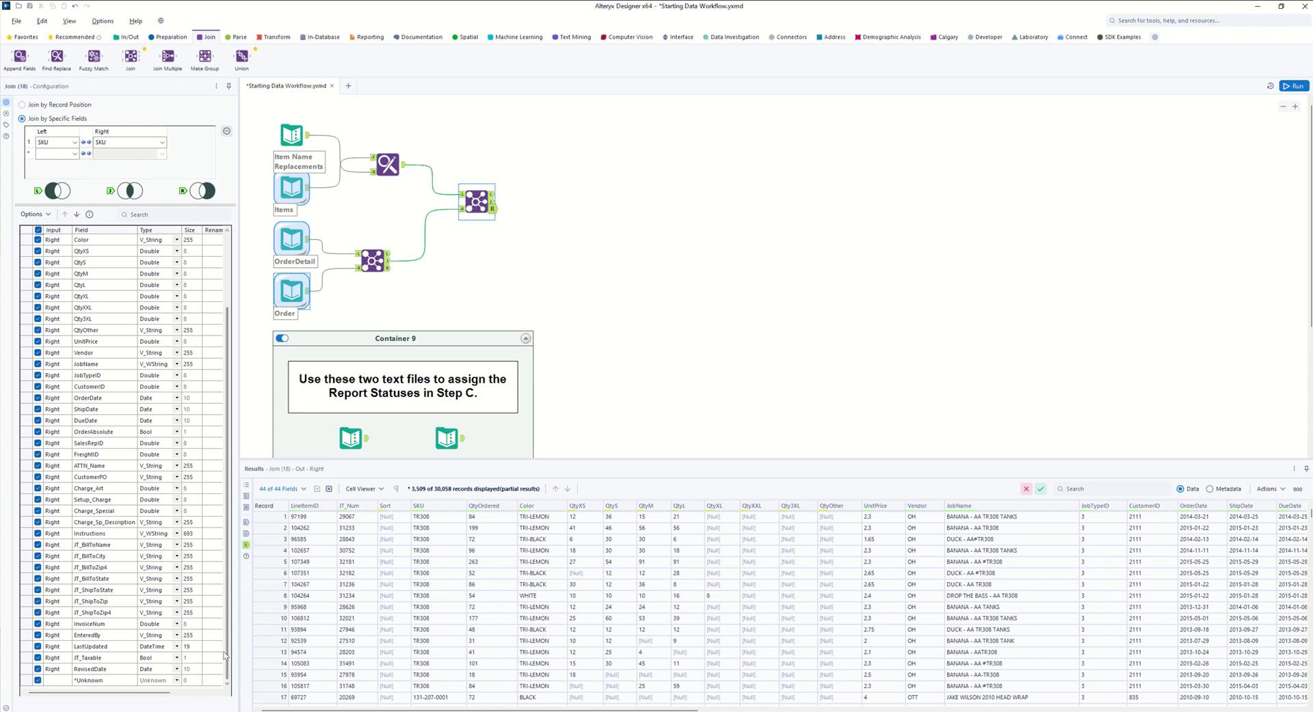
- Deselect all fields in the SKU join's output except SKU, Description and Inactive from the left input
{"action": "scroll", "coordinate": [213, 541], "scroll_direction": "up", "scroll_amount": 3}
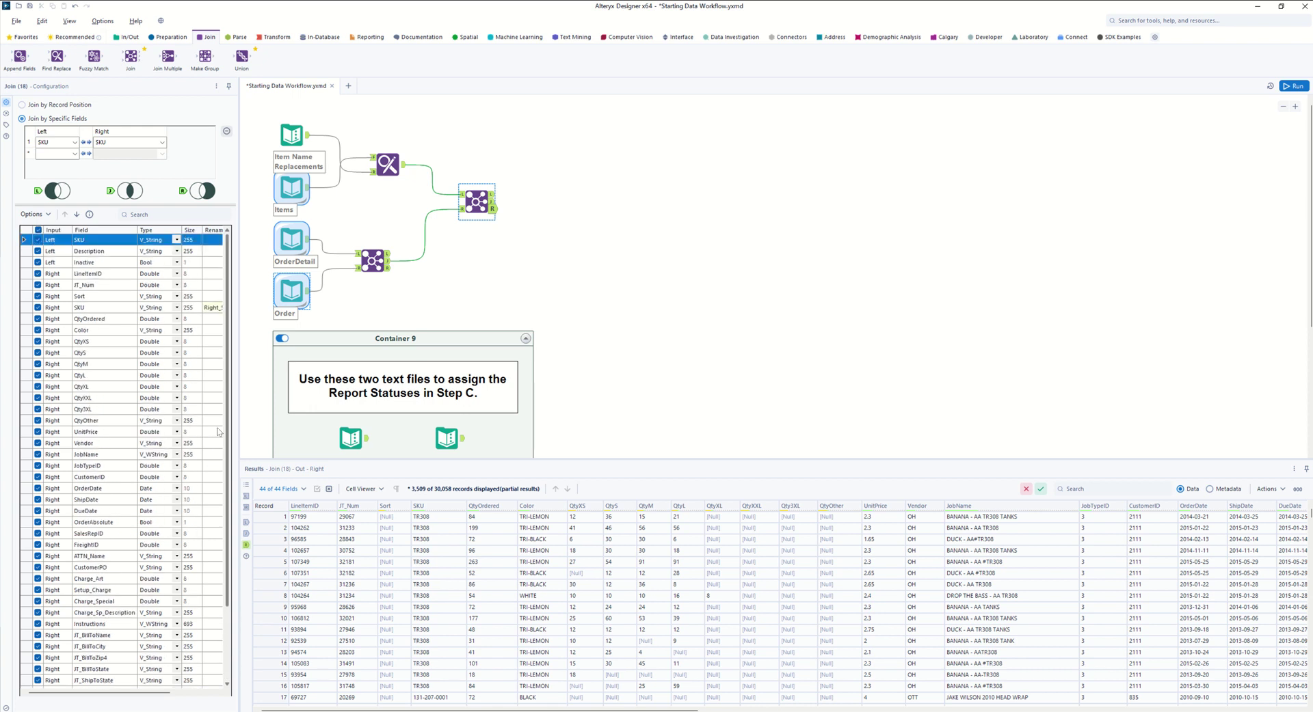
{"action": "scroll", "coordinate": [171, 410], "scroll_direction": "down", "scroll_amount": 1}
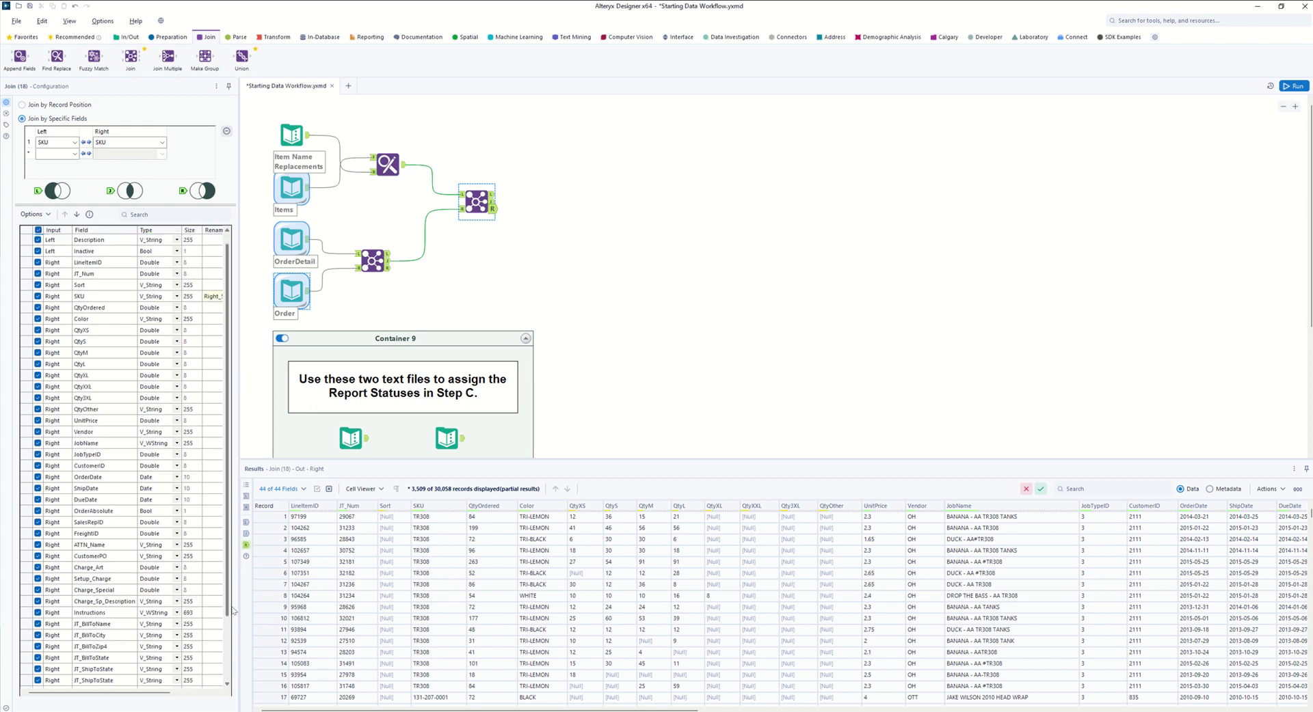
{"action": "scroll", "coordinate": [137, 308], "scroll_direction": "up", "scroll_amount": 1}
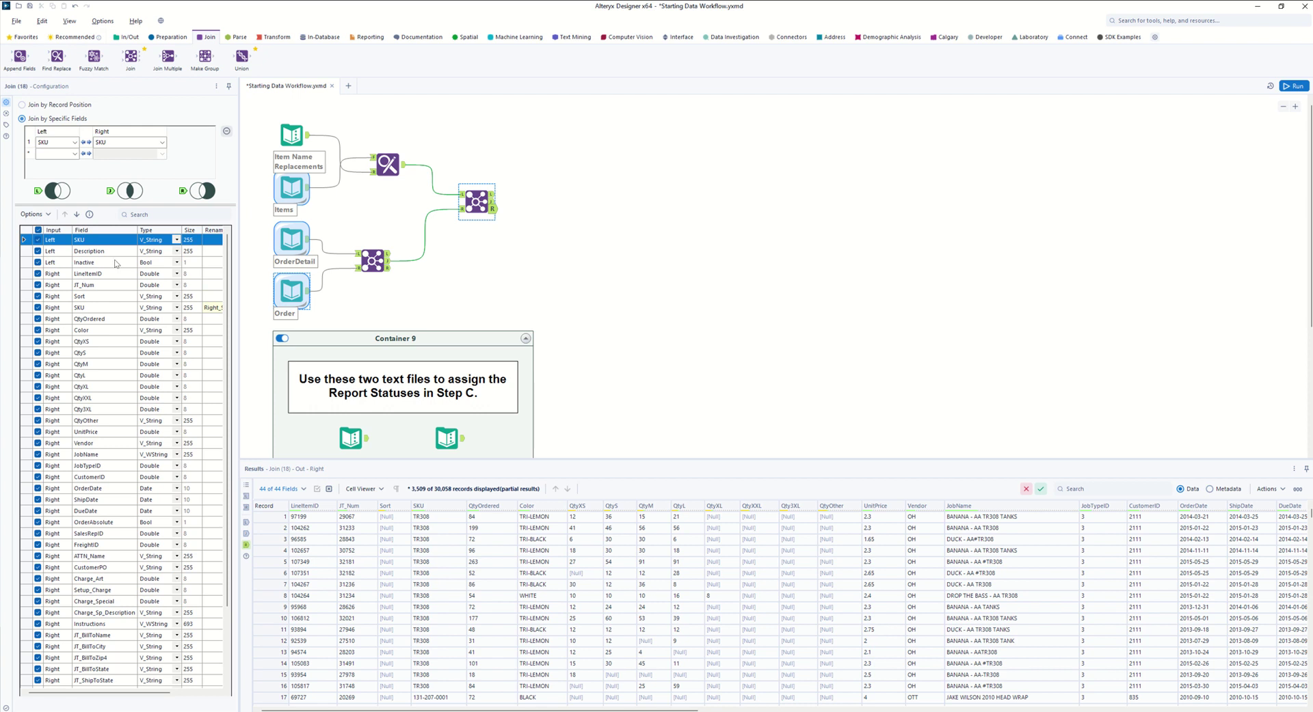
{"action": "left_click", "coordinate": [38, 231]}
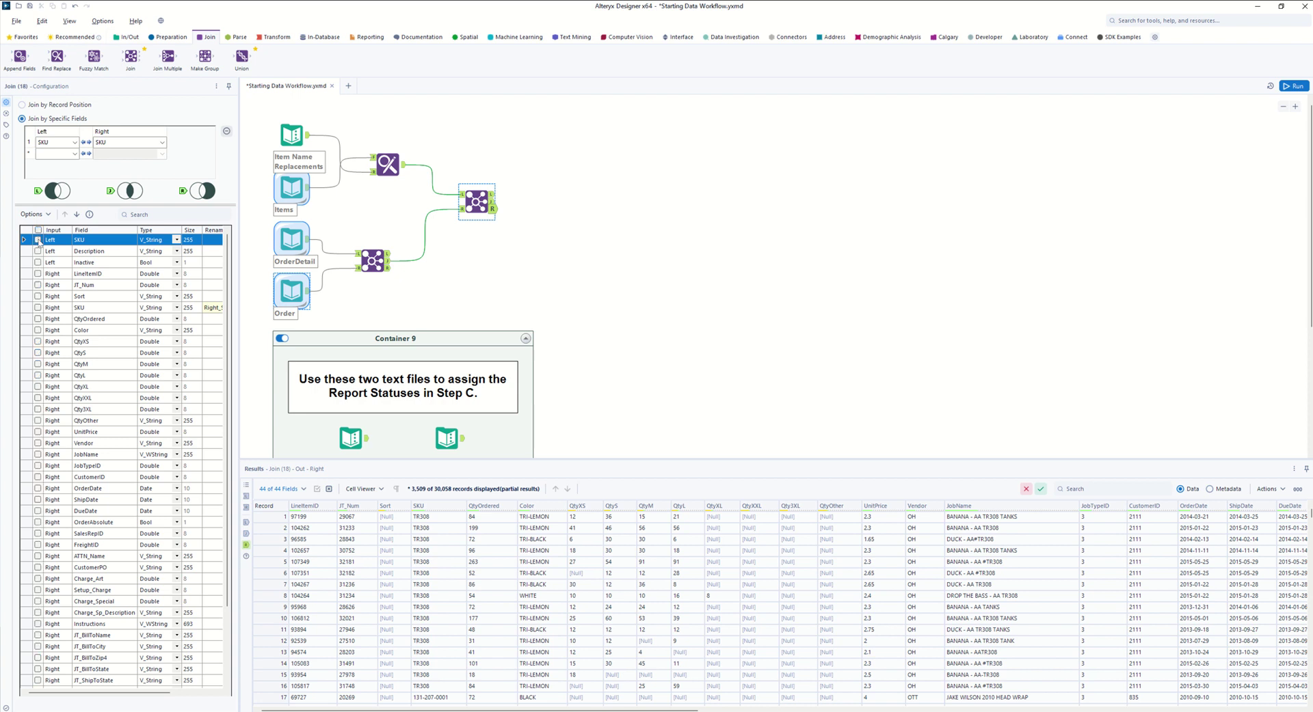
{"action": "left_click", "coordinate": [37, 240]}
{"action": "left_click", "coordinate": [38, 251]}
{"action": "left_click", "coordinate": [38, 263]}
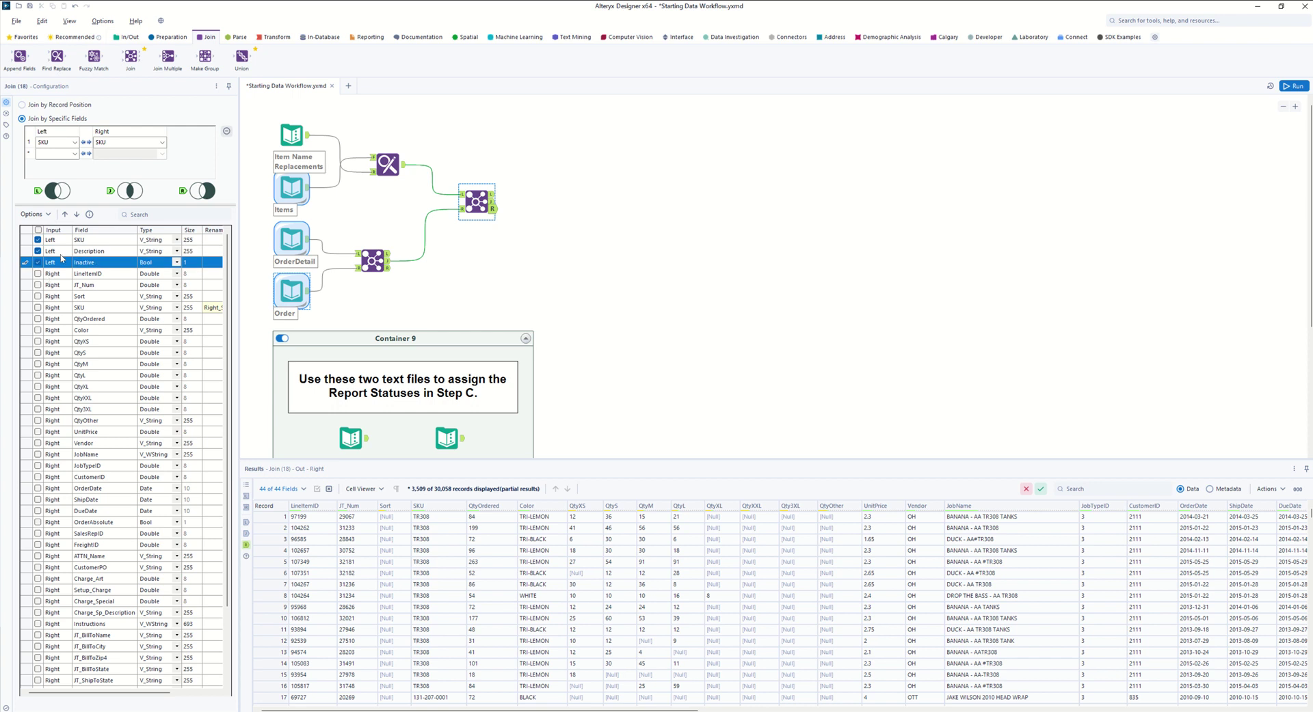
- Run the workflow and examine the SKU join's matched output and its unmatched left records
{"action": "left_click", "coordinate": [447, 150]}
{"action": "key", "text": "ctrl+r"}
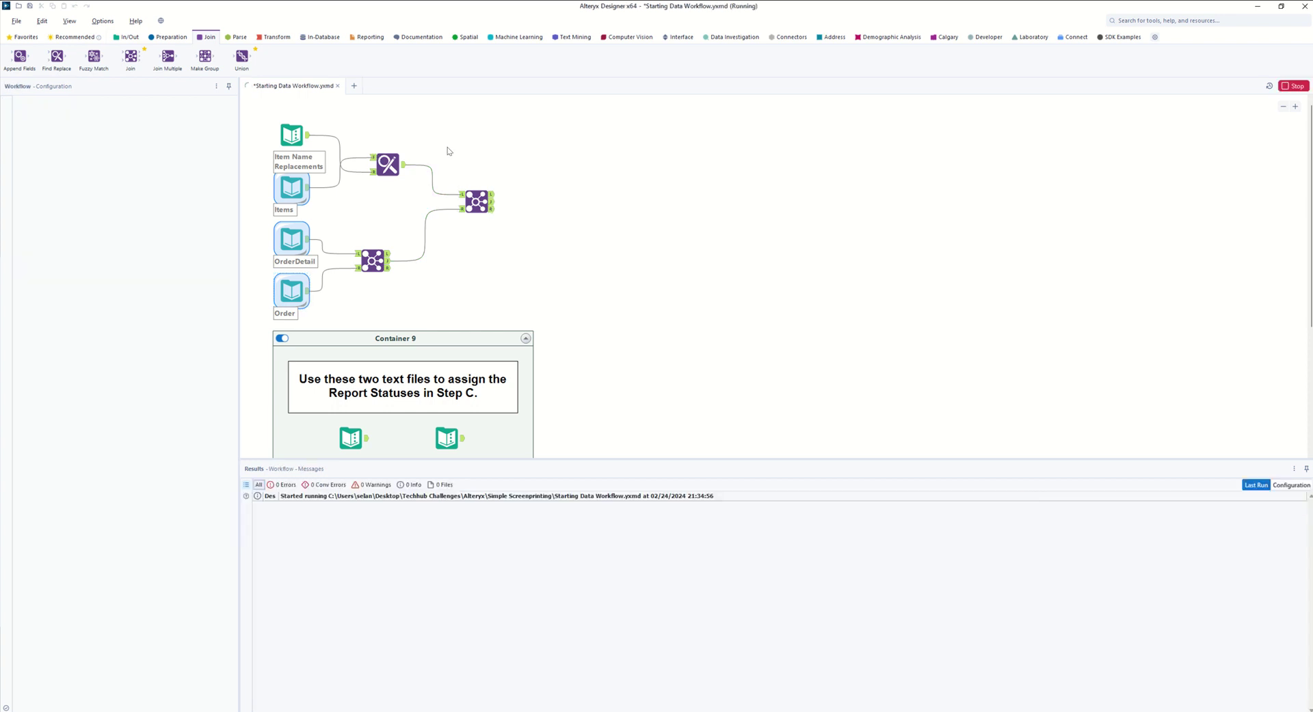
{"action": "left_click", "coordinate": [486, 205]}
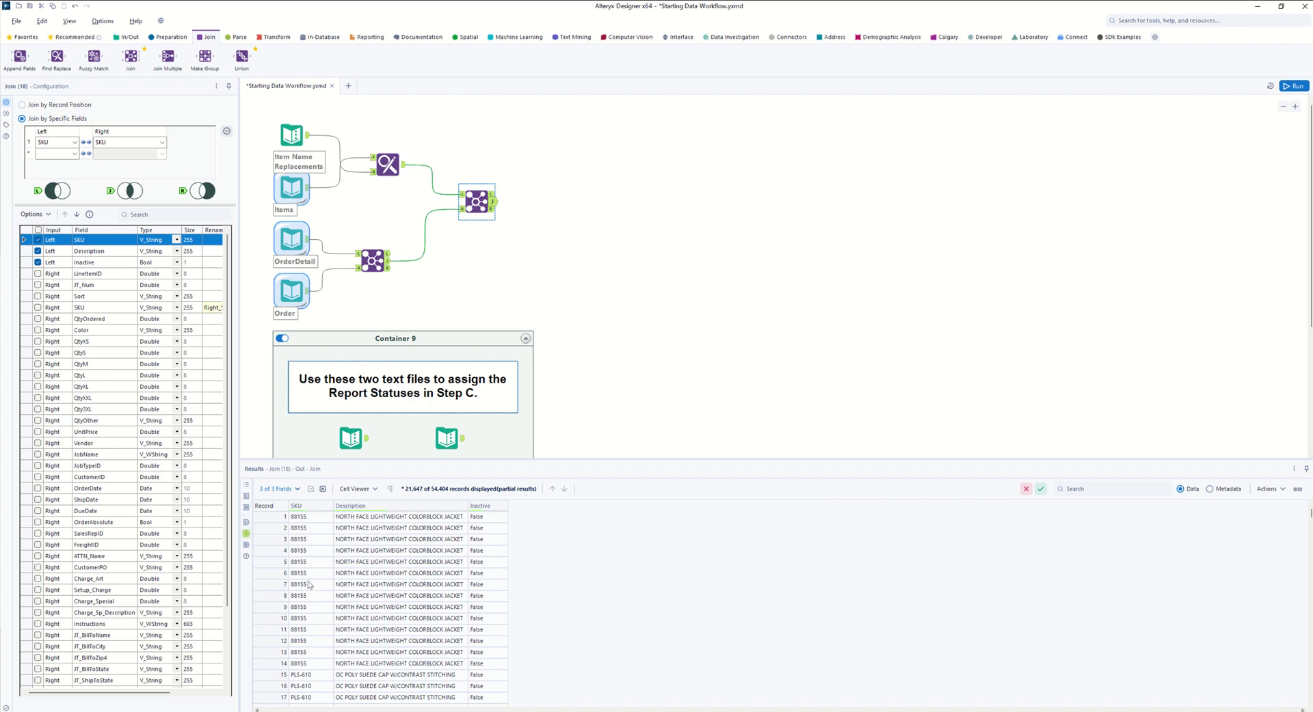
{"action": "left_click", "coordinate": [491, 195]}
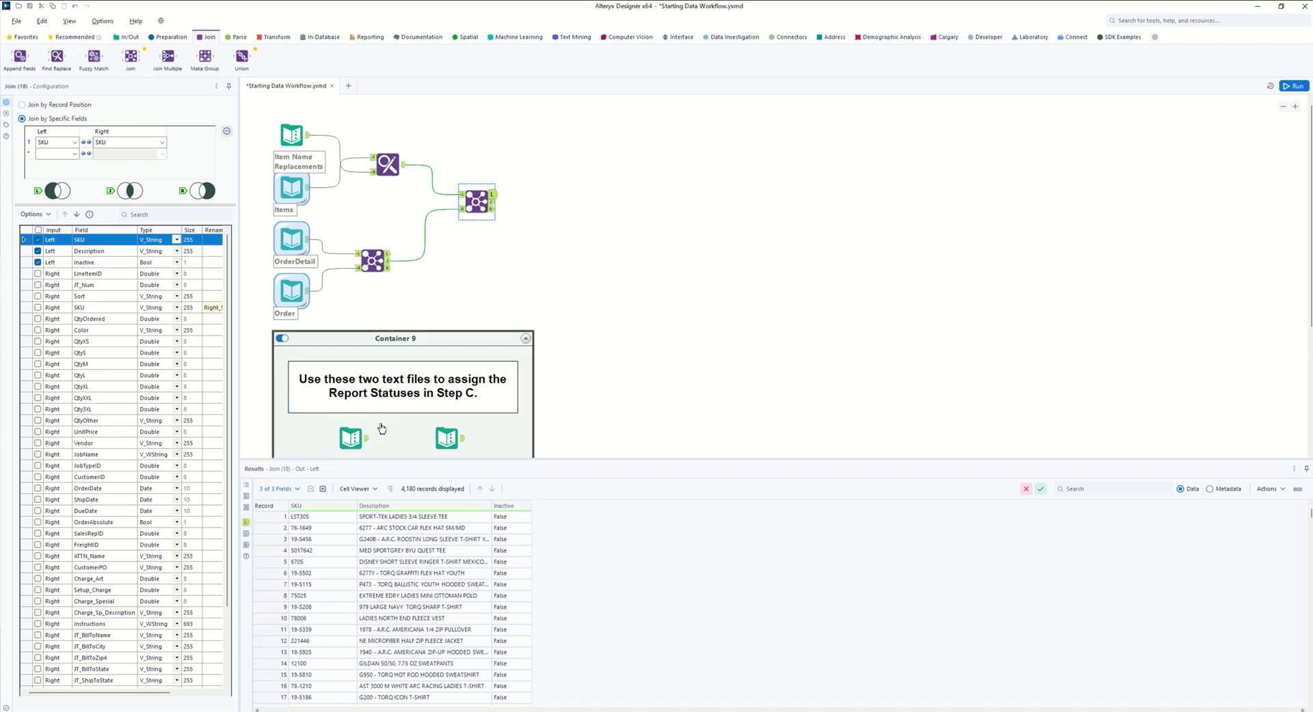
- Check the ReportStatus value held in each of the two text inputs in Container 9
{"action": "scroll", "coordinate": [395, 431], "scroll_direction": "down", "scroll_amount": 2}
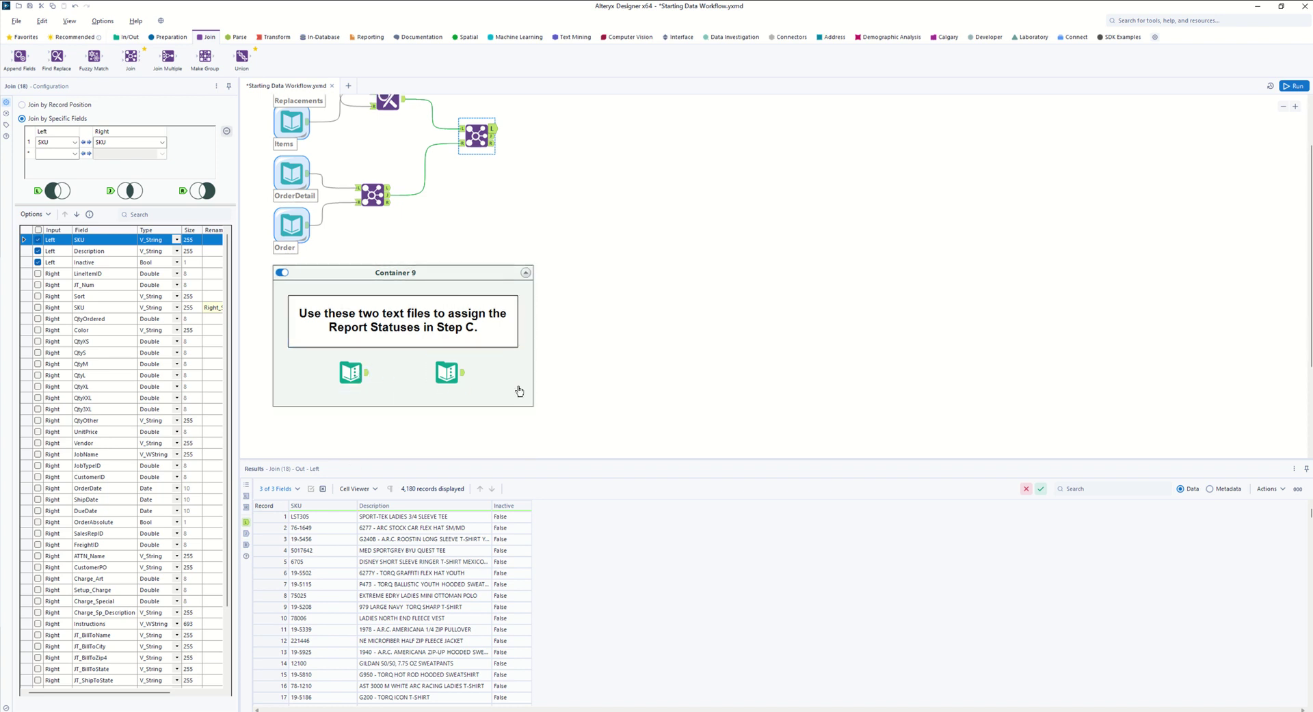
{"action": "left_click", "coordinate": [348, 375]}
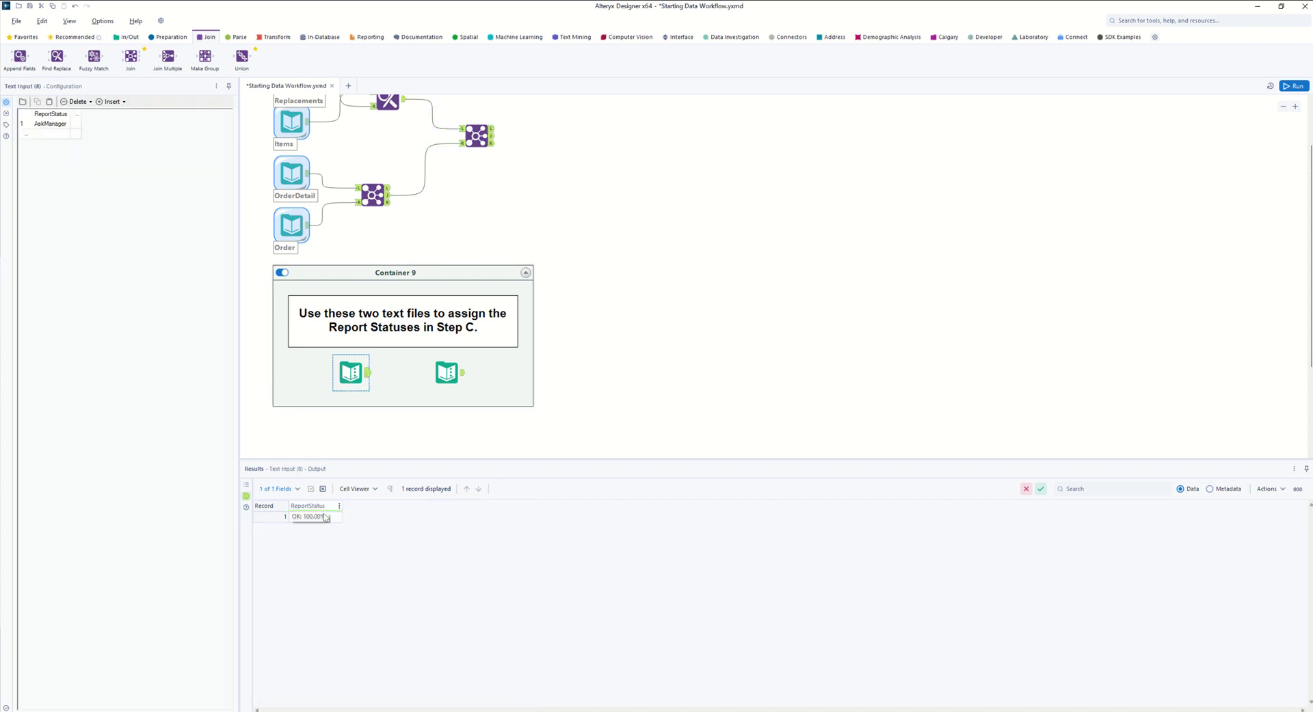
{"action": "left_click", "coordinate": [447, 373]}
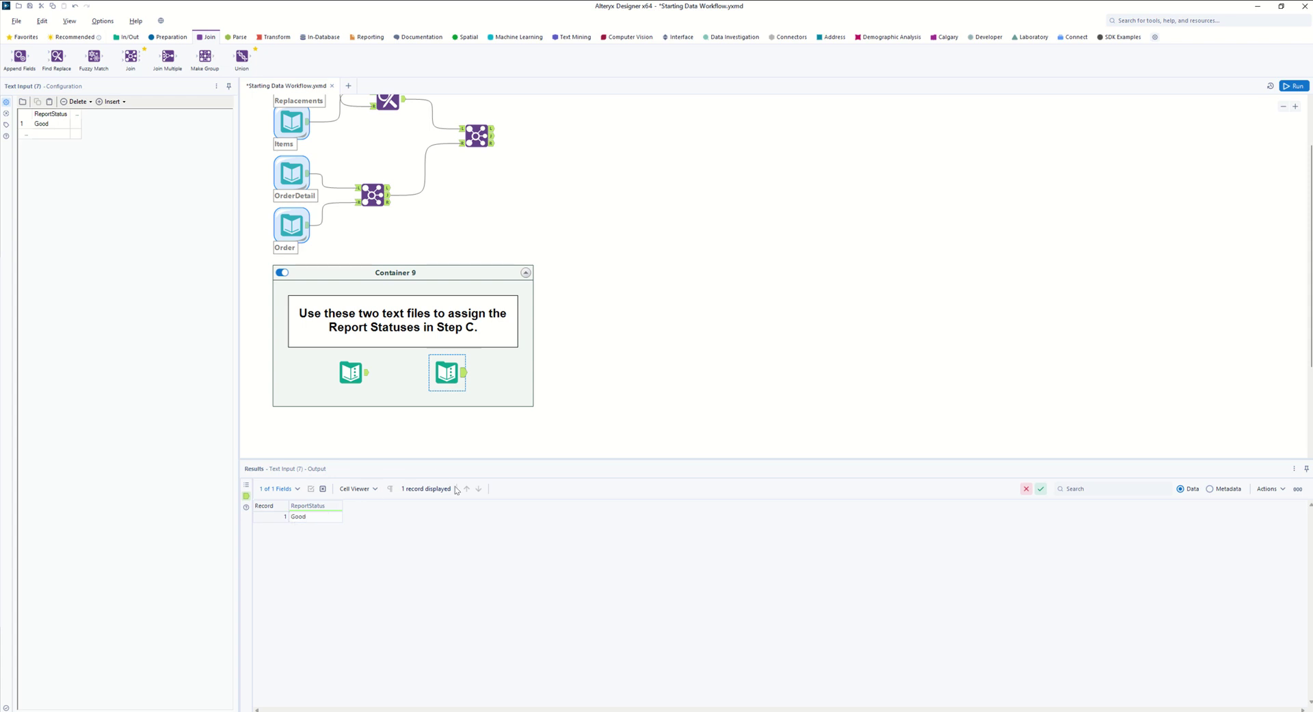
- Move the AskManager text input out of Container 9 and place it above the SKU join
{"action": "scroll", "coordinate": [519, 417], "scroll_direction": "up", "scroll_amount": 2}
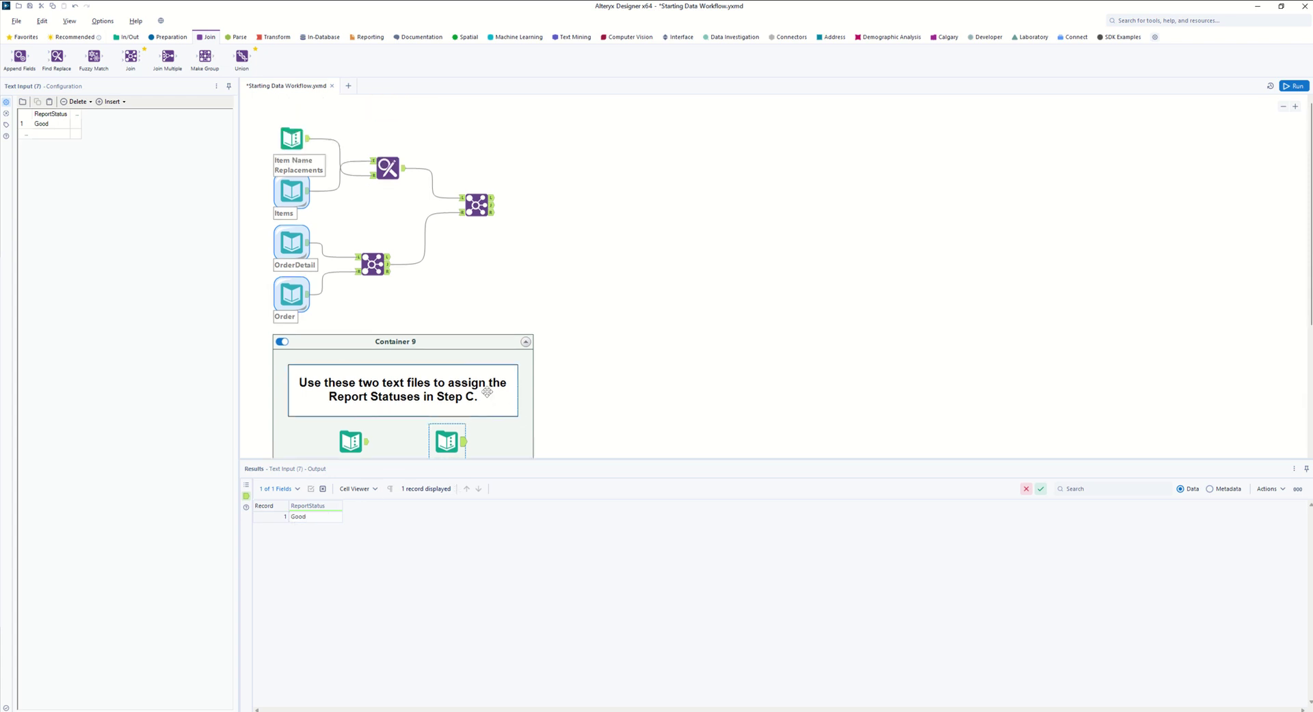
{"action": "scroll", "coordinate": [485, 401], "scroll_direction": "down", "scroll_amount": 1}
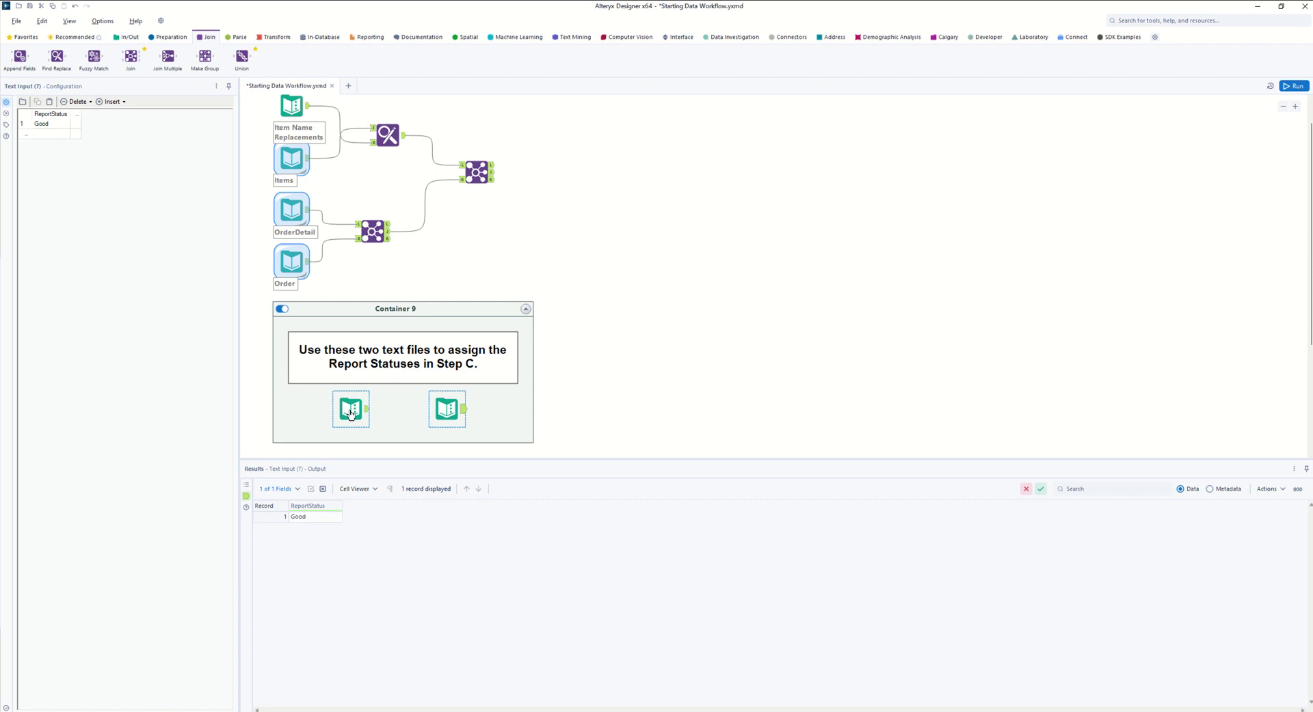
{"action": "left_click_drag", "start_coordinate": [348, 417], "coordinate": [547, 157]}
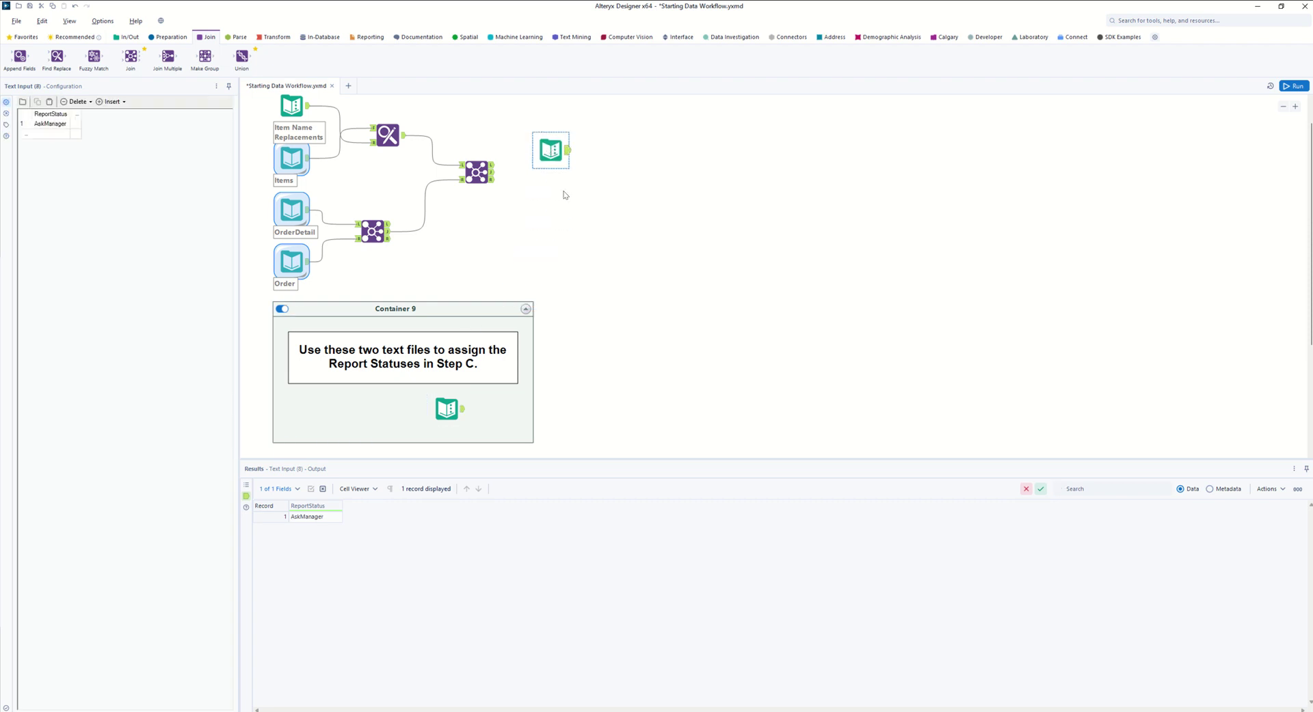
{"action": "scroll", "coordinate": [612, 279], "scroll_direction": "up", "scroll_amount": 1}
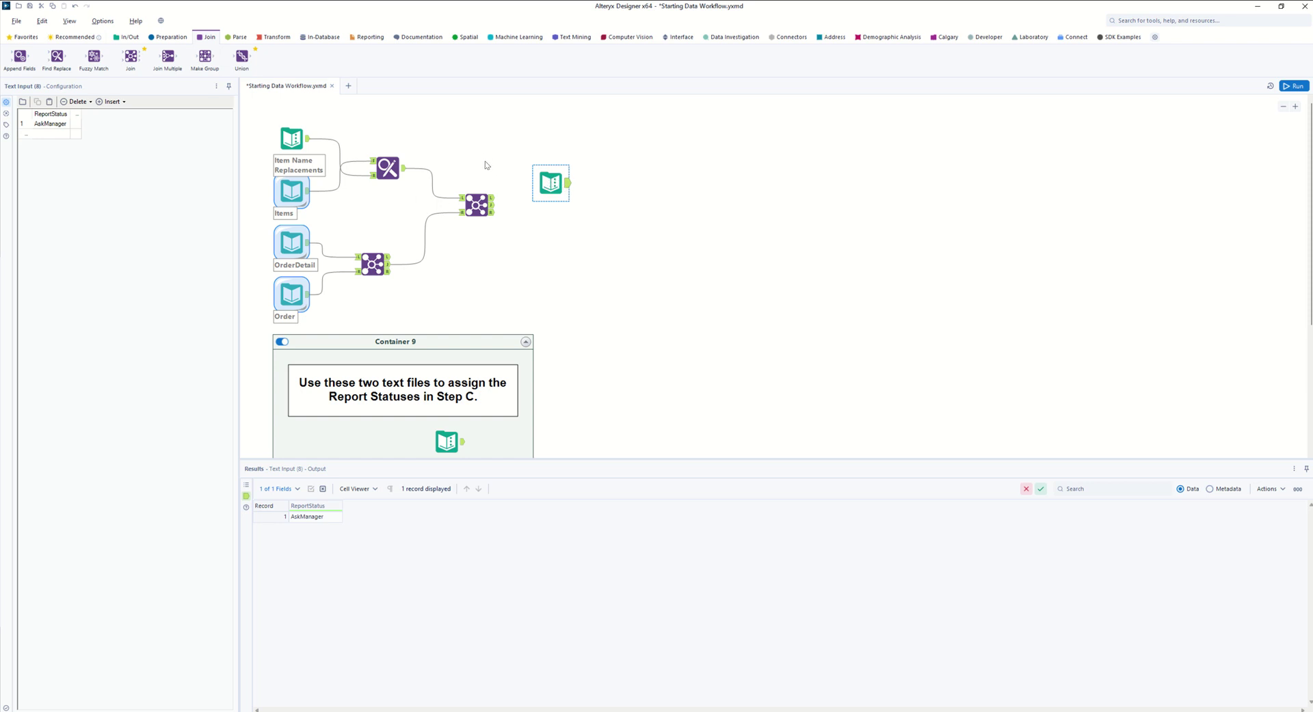
{"action": "left_click_drag", "start_coordinate": [554, 180], "coordinate": [477, 146]}
- Add an Append Fields tool beside the AskManager text input and connect it to that input and the SKU join's unmatched left output
{"action": "left_click", "coordinate": [479, 204], "text": "ctrl"}
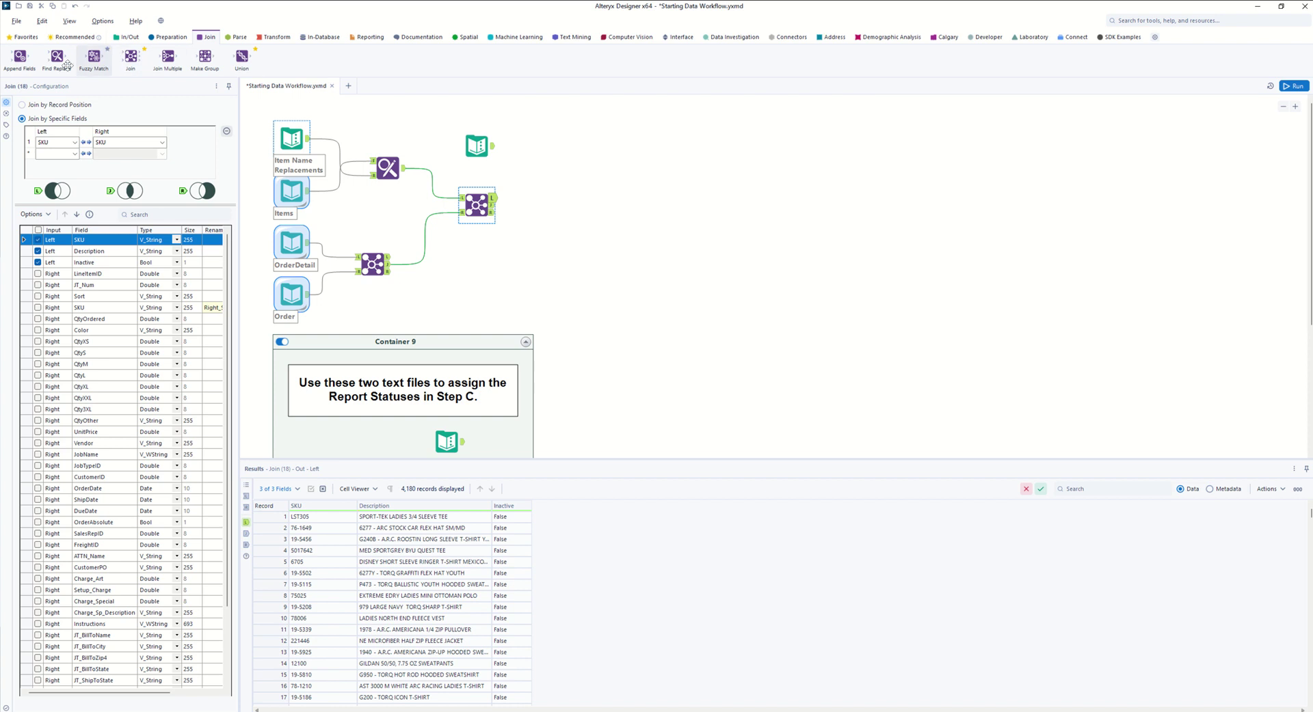
{"action": "left_click_drag", "start_coordinate": [20, 56], "coordinate": [558, 160]}
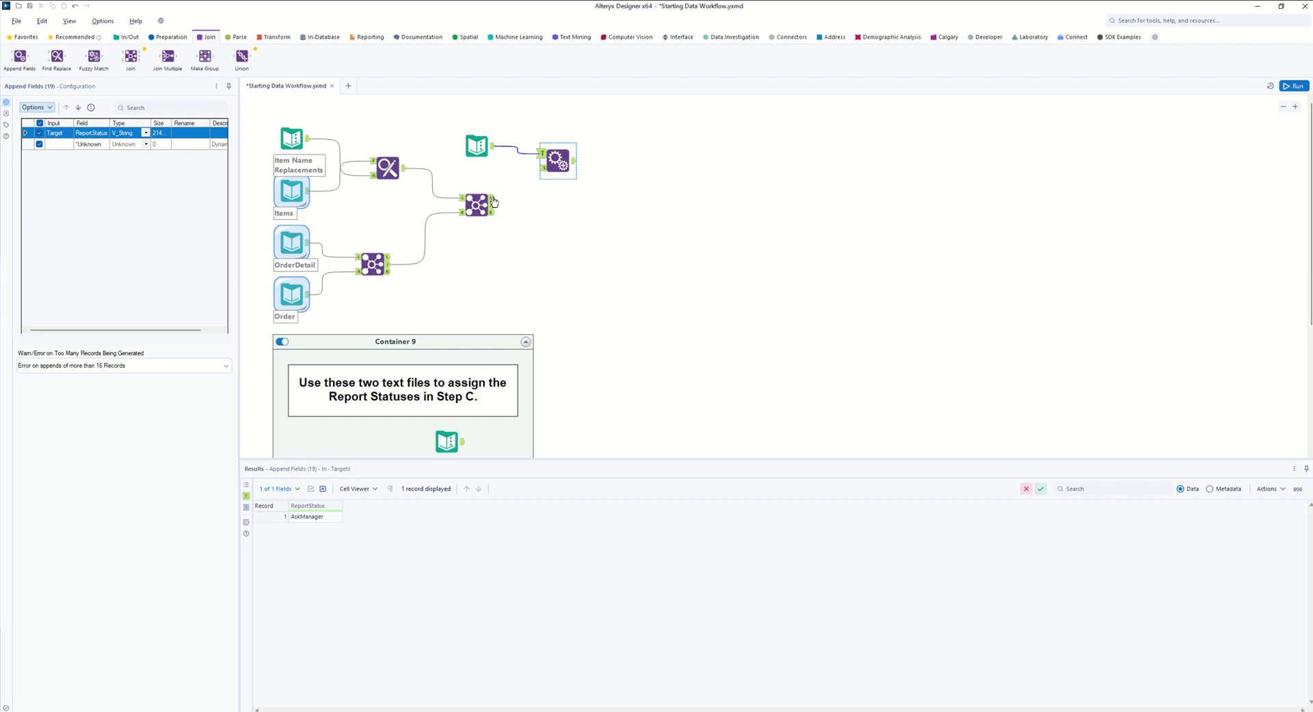
{"action": "left_click_drag", "start_coordinate": [493, 196], "coordinate": [541, 171]}
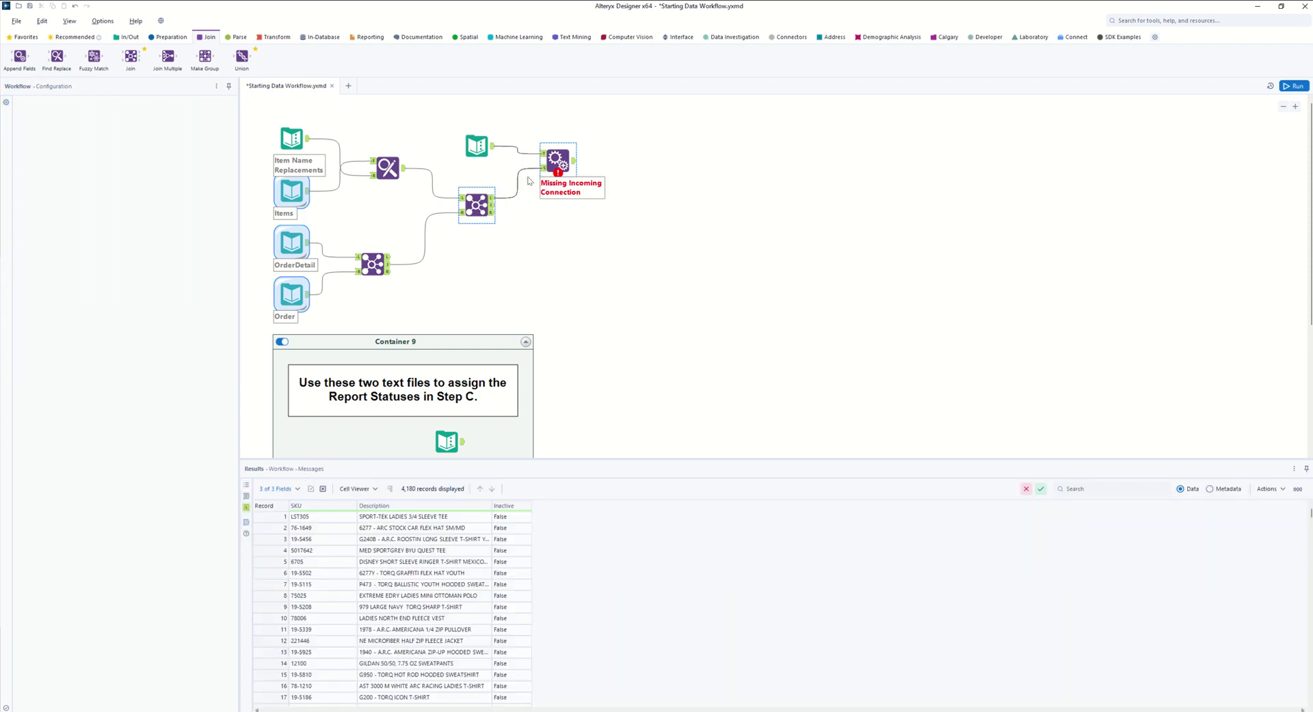
- Rewire the Append Fields tool so the SKU join's unmatched left output feeds the target and the AskManager input feeds the source
{"action": "left_click", "coordinate": [525, 174]}
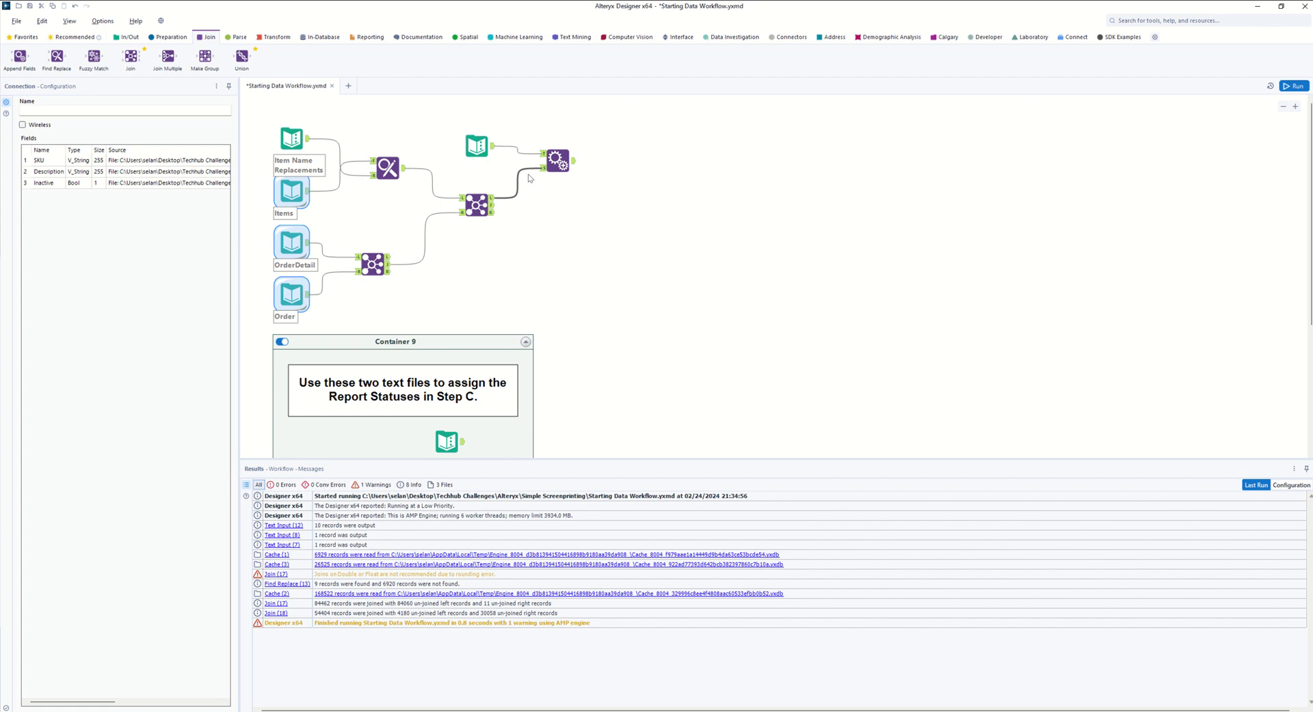
{"action": "left_click", "coordinate": [477, 145]}
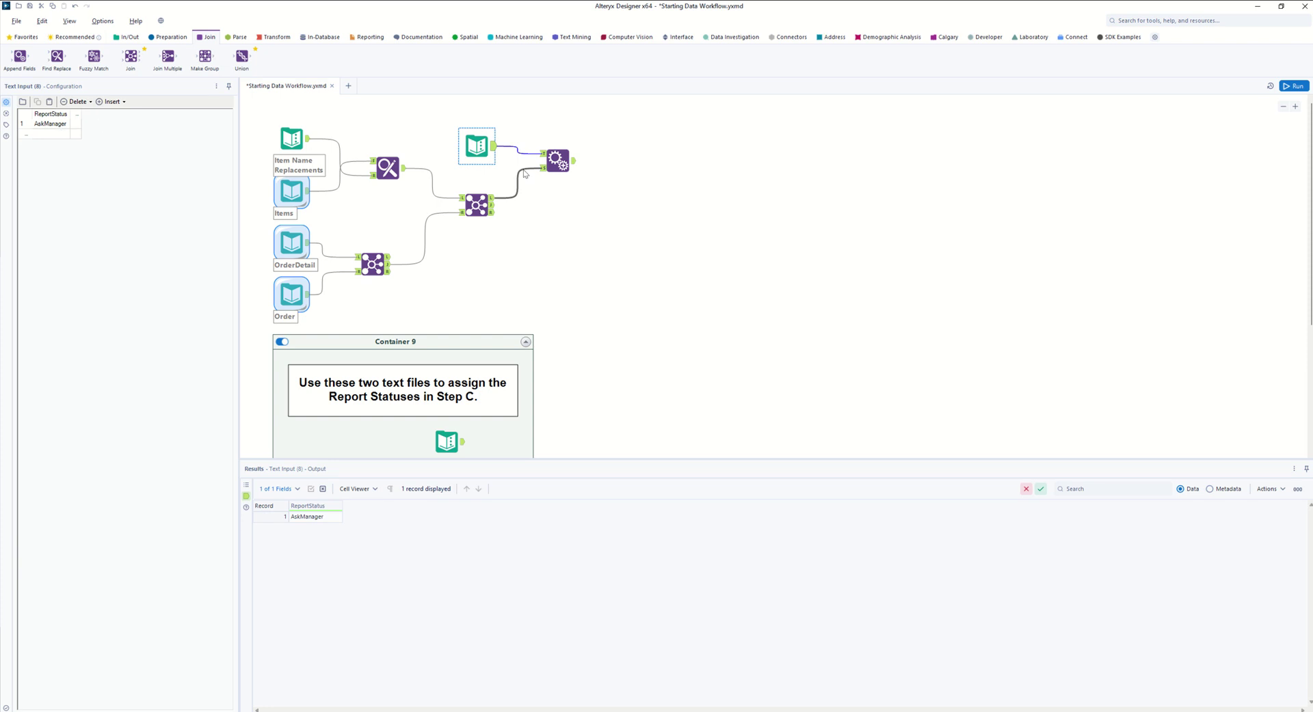
{"action": "left_click", "coordinate": [476, 205]}
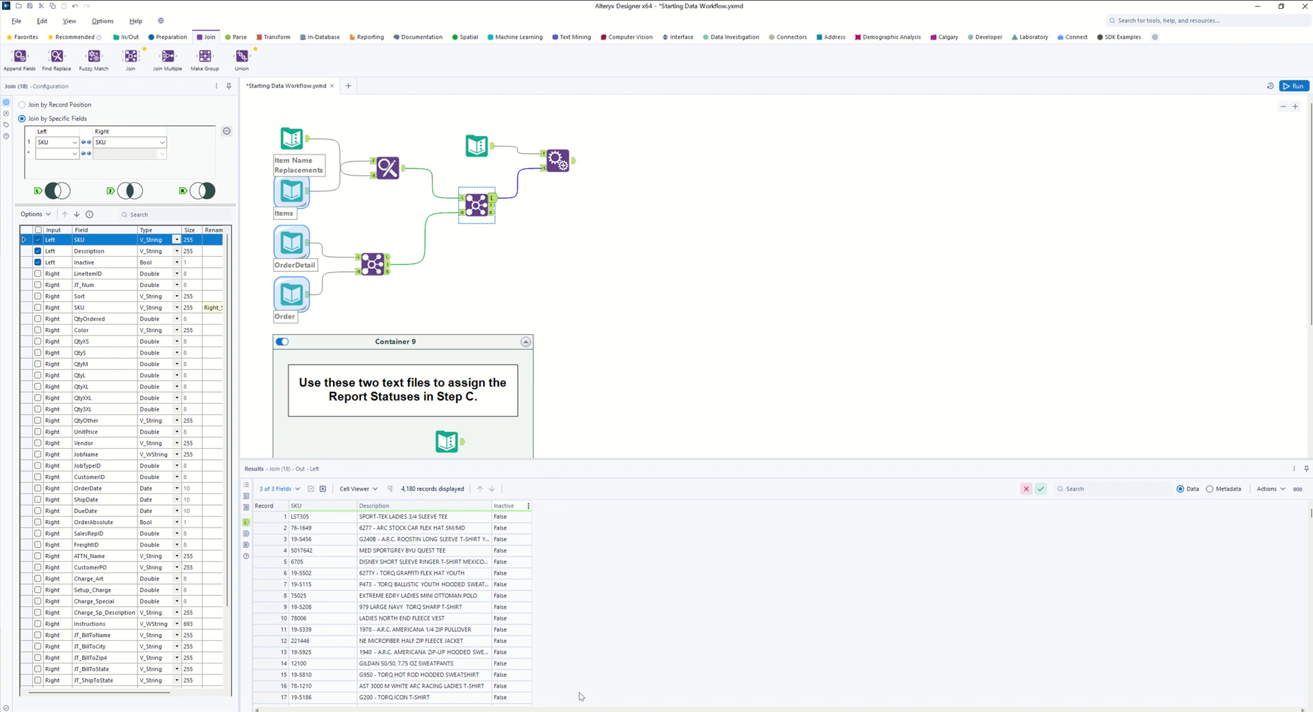
{"action": "left_click", "coordinate": [532, 174]}
{"action": "left_click", "coordinate": [531, 174]}
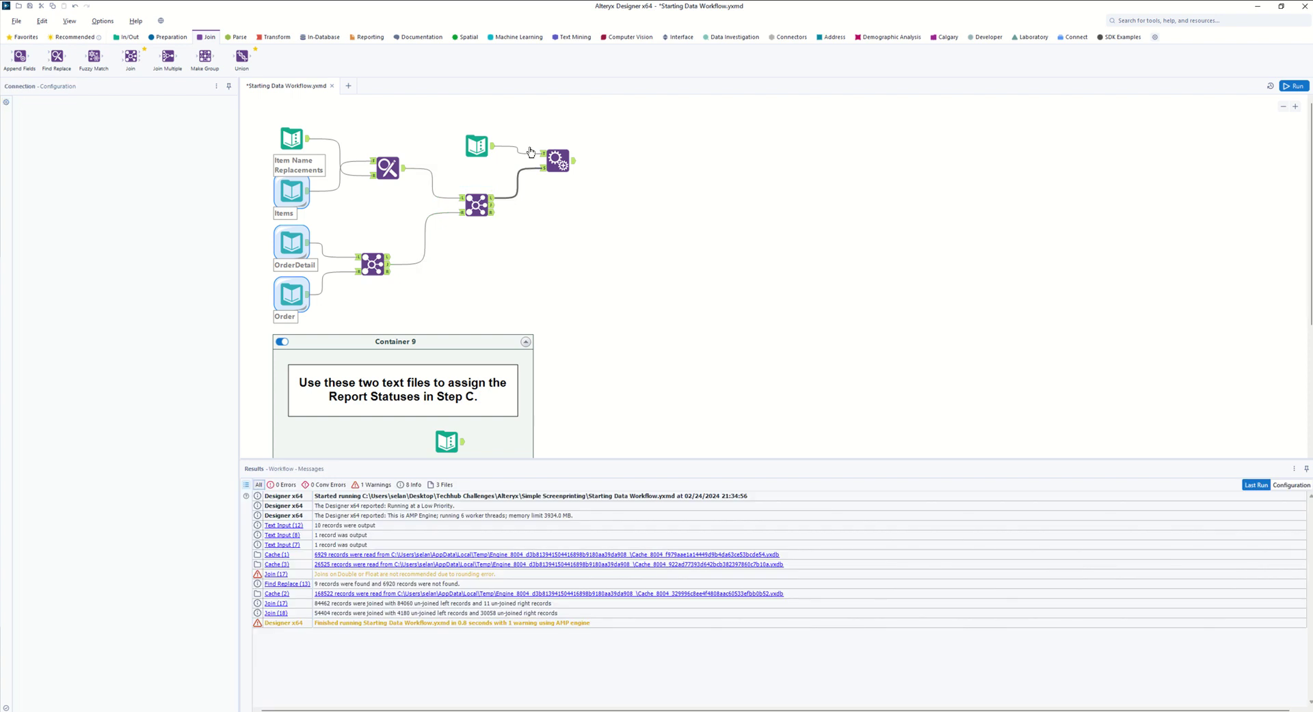
{"action": "left_click", "coordinate": [525, 157]}
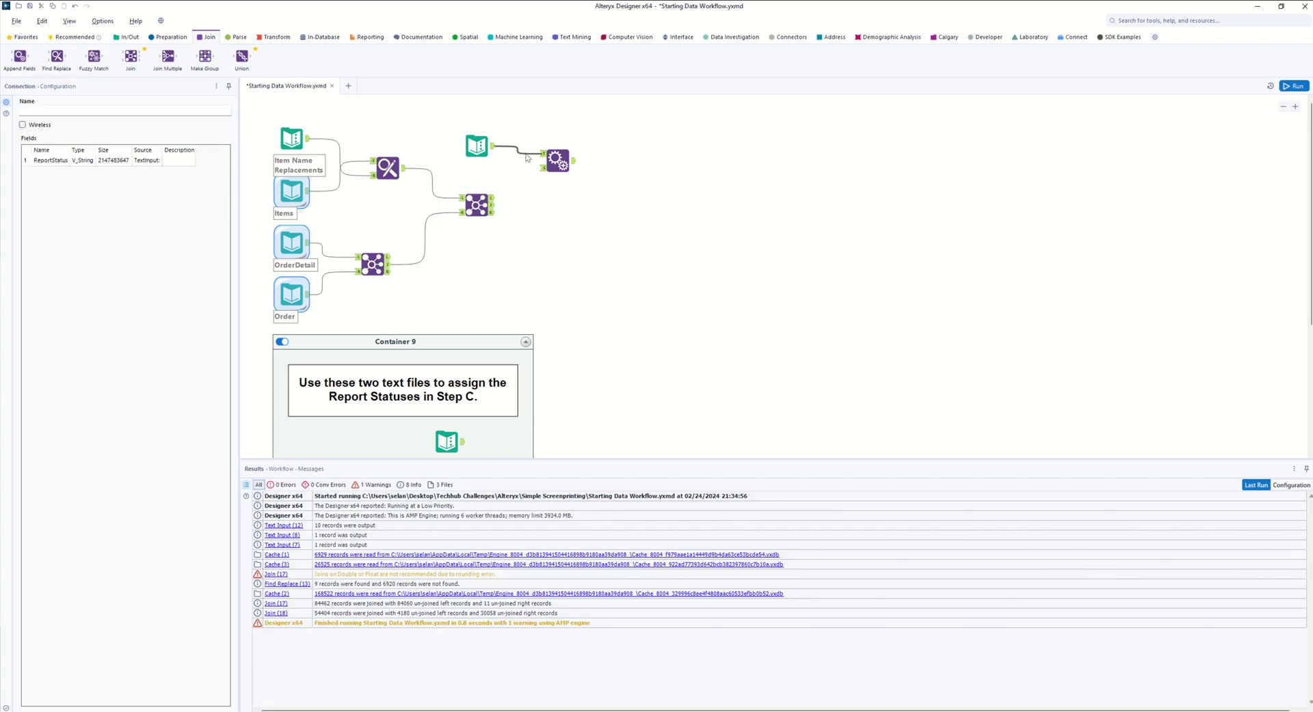
{"action": "left_click", "coordinate": [527, 158]}
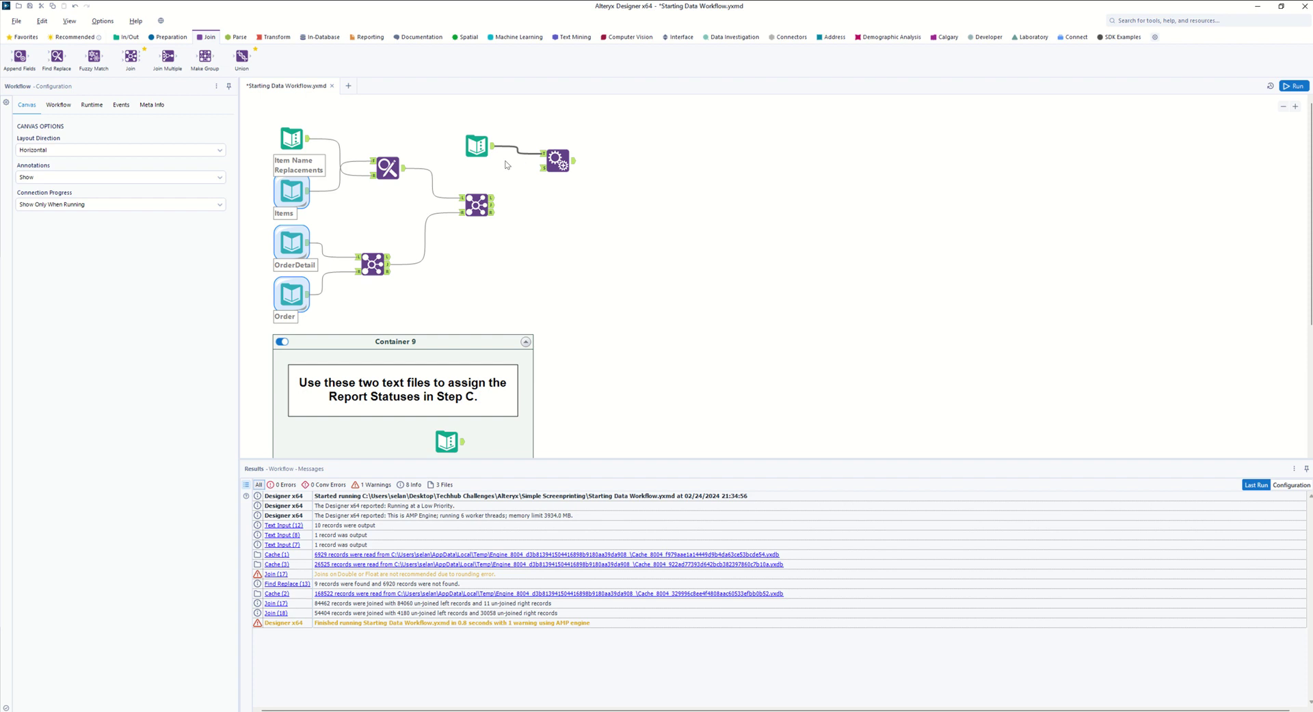
{"action": "key", "text": "Delete"}
{"action": "left_click", "coordinate": [494, 154]}
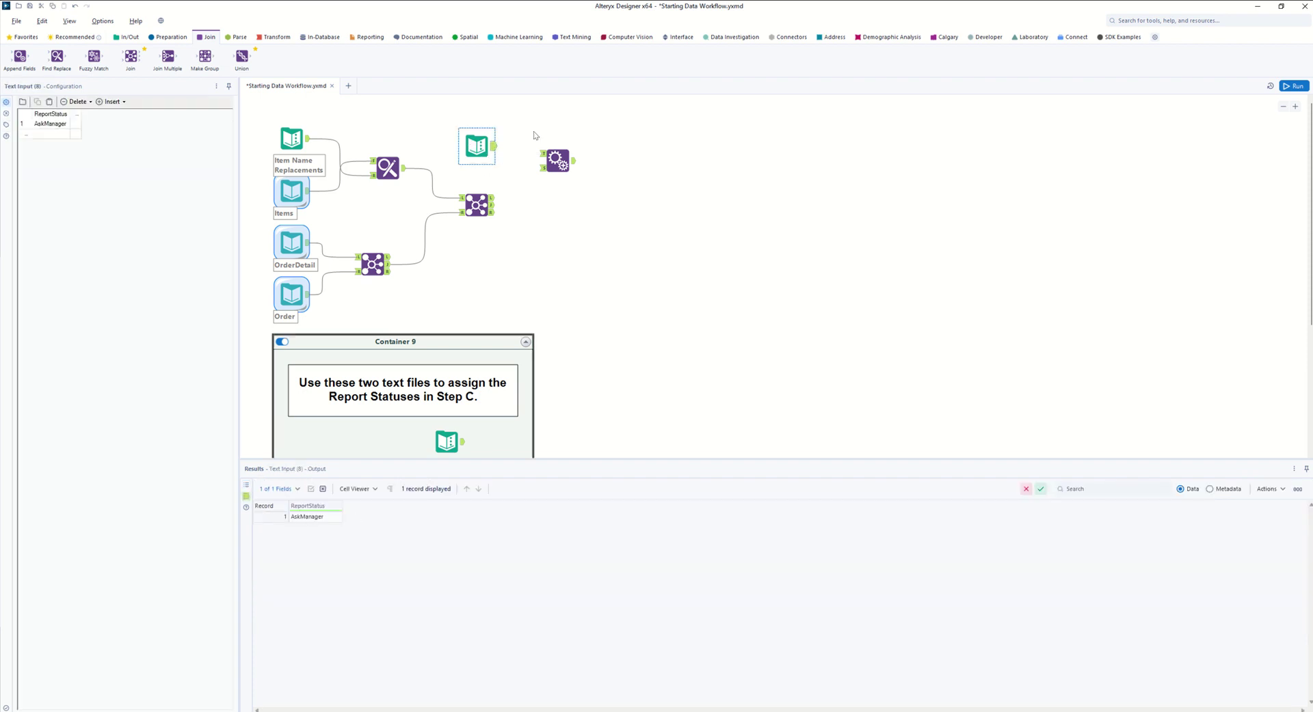
{"action": "mouse_move", "coordinate": [494, 147]}
{"action": "left_mouse_down"}
{"action": "mouse_move", "coordinate": [542, 168]}
{"action": "mouse_move", "coordinate": [499, 198]}
{"action": "mouse_move", "coordinate": [540, 171]}
{"action": "mouse_move", "coordinate": [542, 153]}
{"action": "left_mouse_up"}
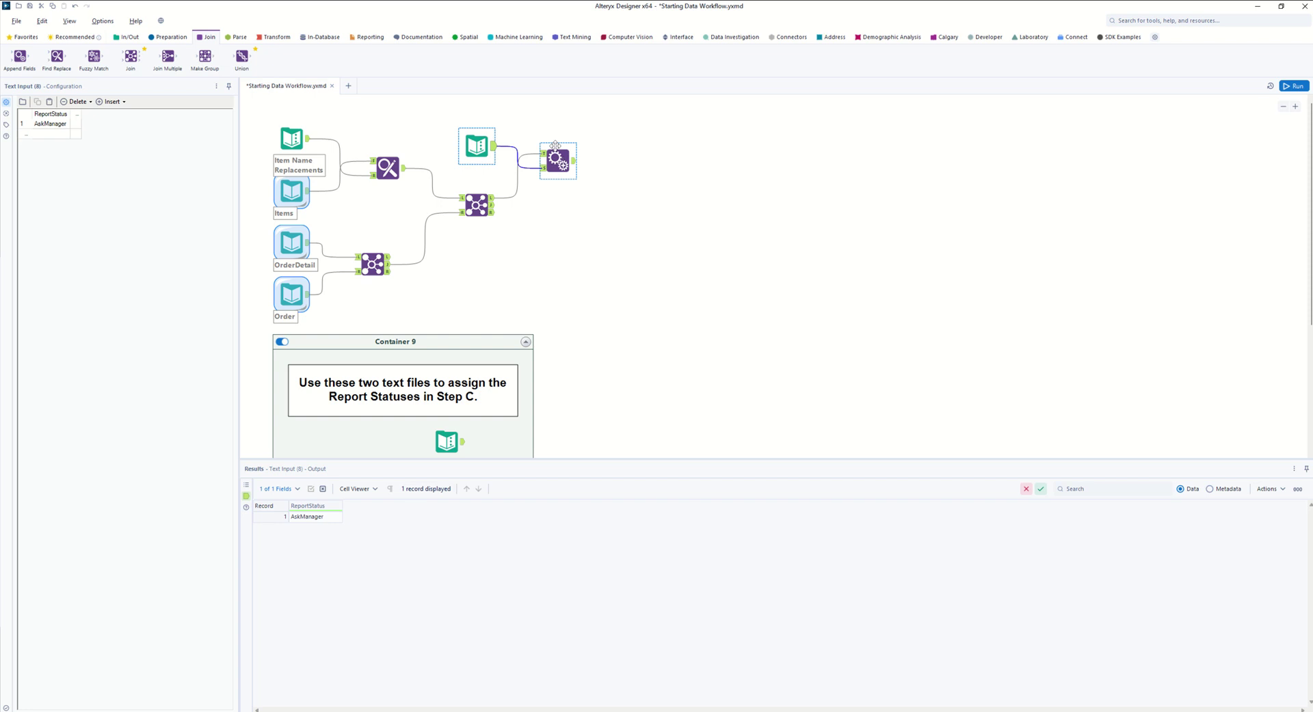
- Run the workflow and check the ReportStatus column in the Append Fields output
{"action": "left_click", "coordinate": [584, 181]}
{"action": "key", "text": "ctrl+r"}
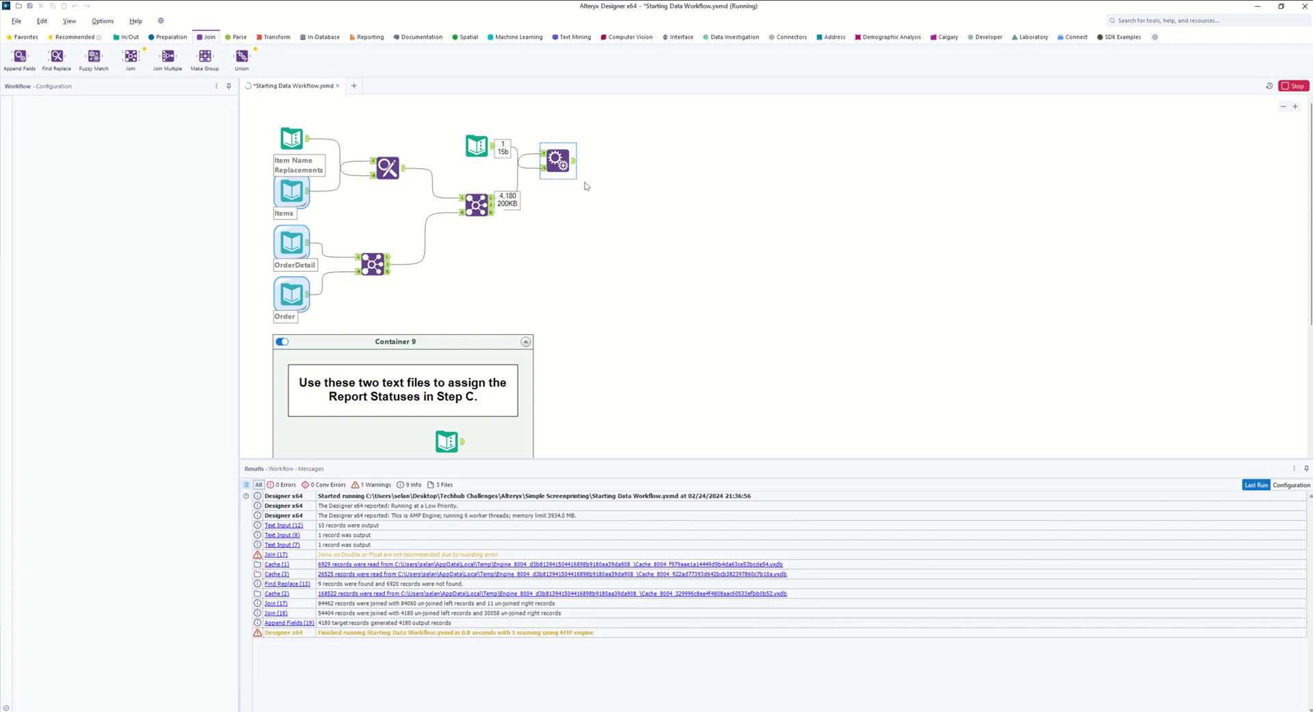
{"action": "left_click", "coordinate": [574, 163]}
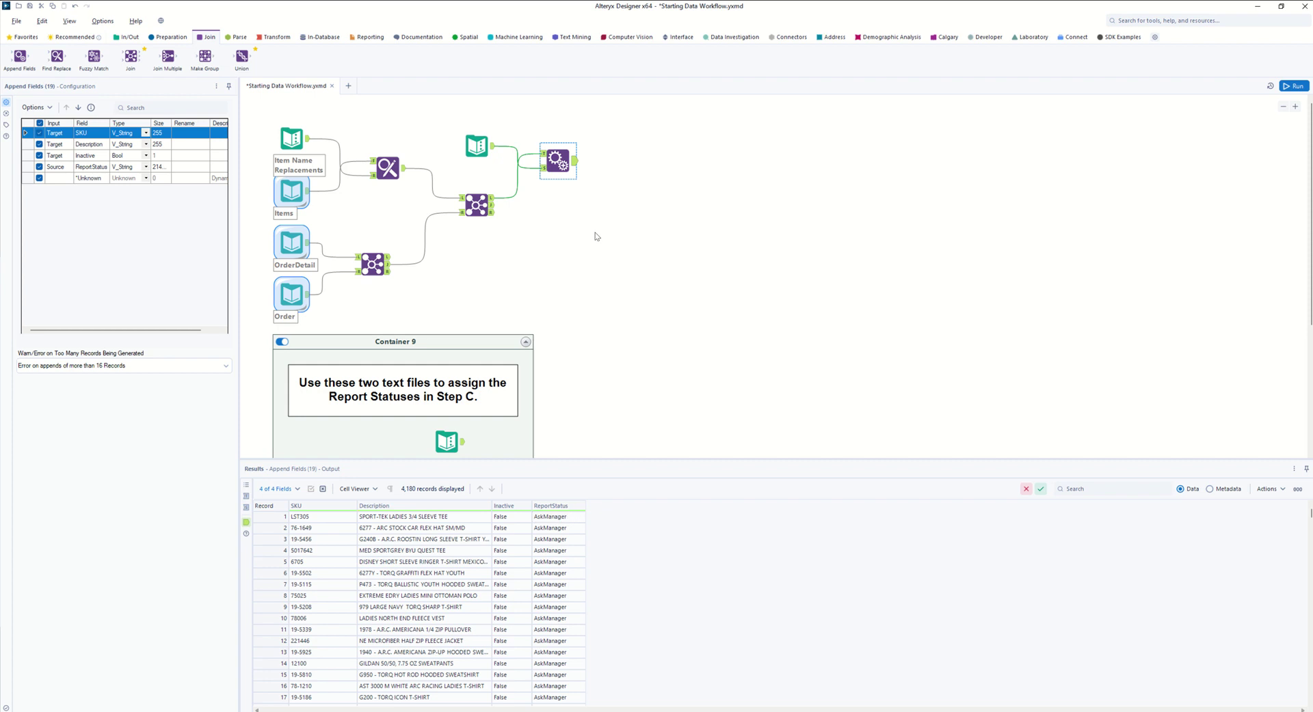
- Place the Good text input below the SKU join and append it as source to the join's matched output with a second Append Fields tool
{"action": "left_click", "coordinate": [448, 446]}
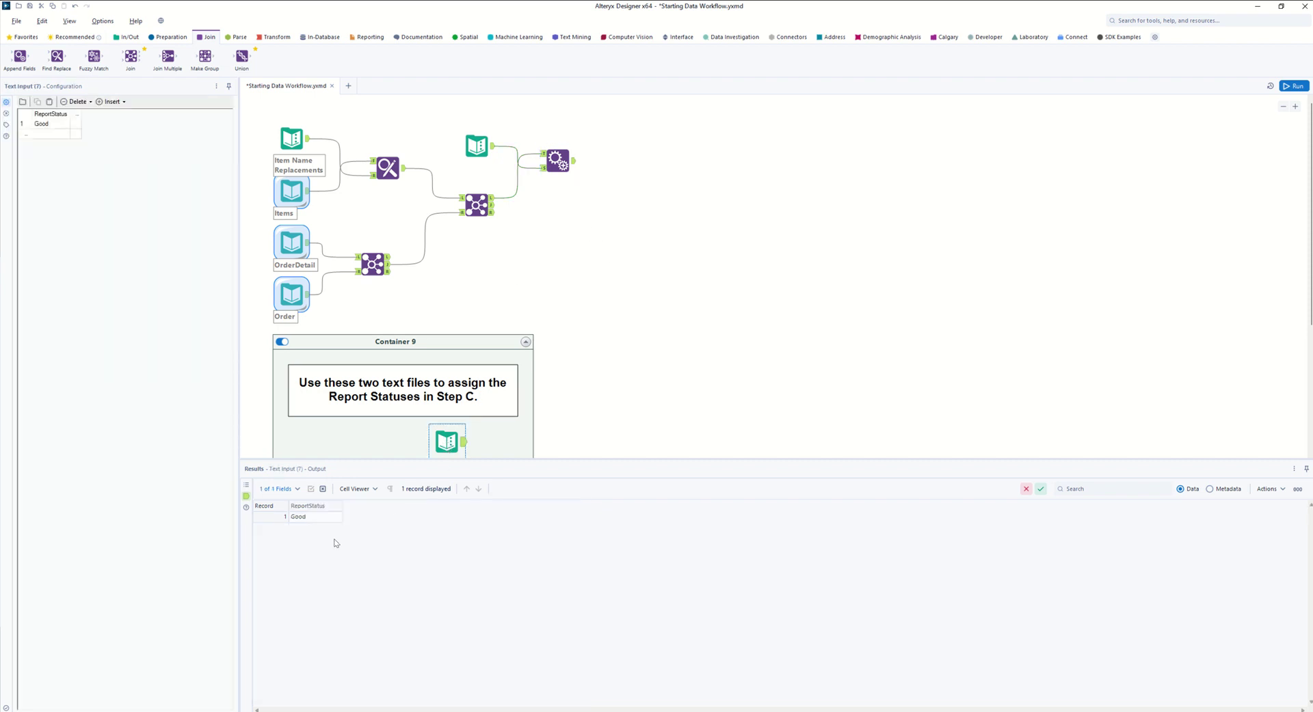
{"action": "left_click_drag", "start_coordinate": [447, 444], "coordinate": [460, 249]}
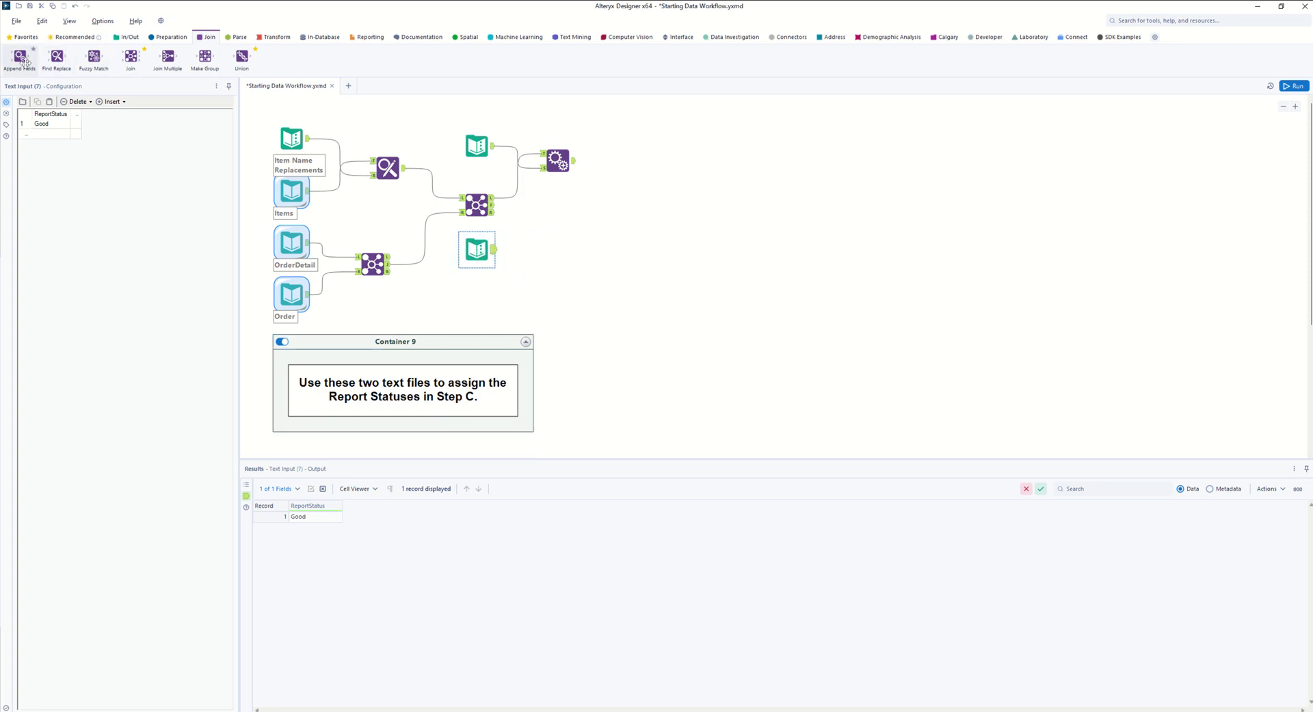
{"action": "left_click_drag", "start_coordinate": [20, 56], "coordinate": [557, 213]}
{"action": "left_click_drag", "start_coordinate": [492, 249], "coordinate": [542, 220]}
- Run the workflow and compare the ReportStatus values in the outputs of both Append Fields tools
{"action": "key", "text": "ctrl+r"}
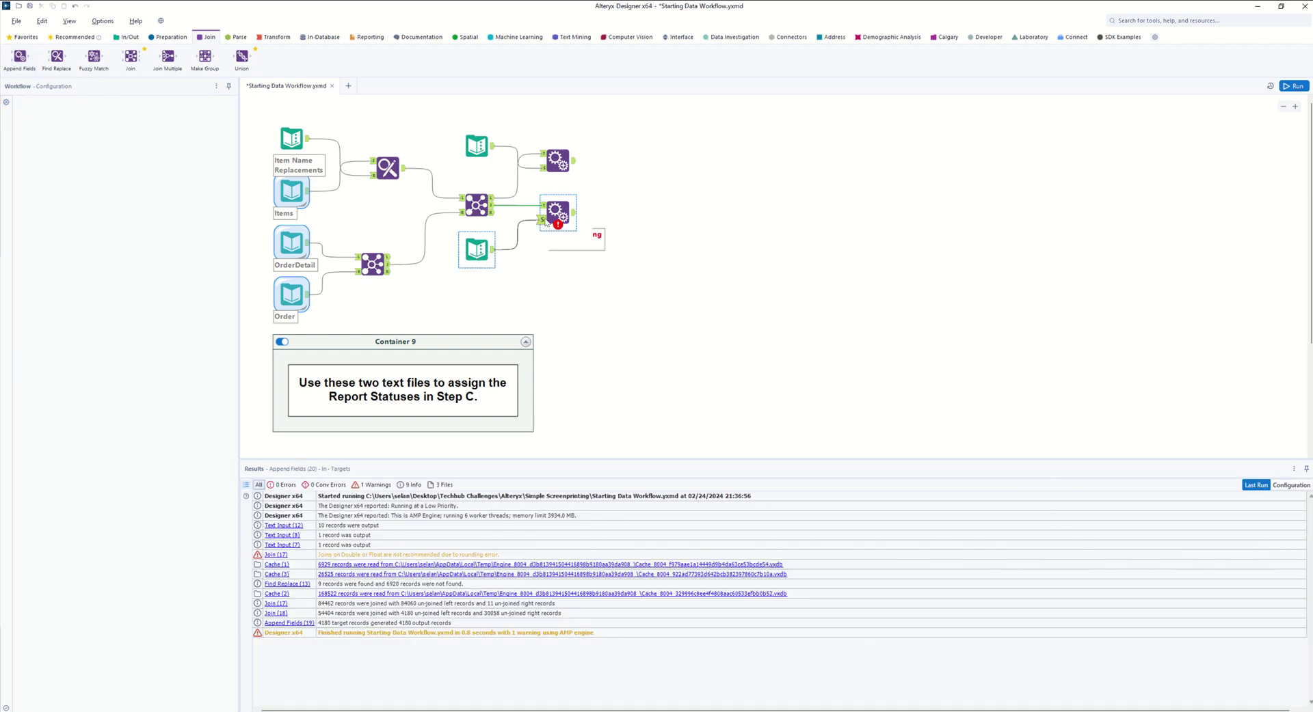
{"action": "left_click", "coordinate": [545, 222]}
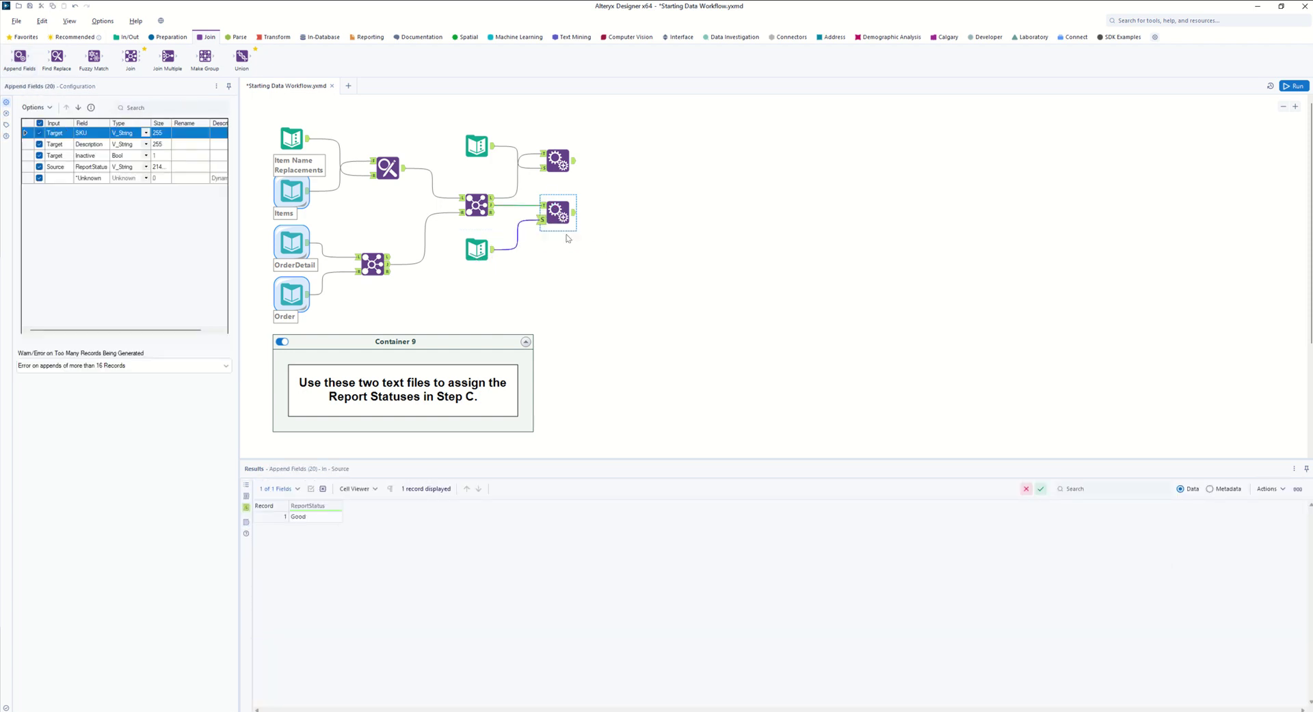
{"action": "key", "text": "ctrl+r"}
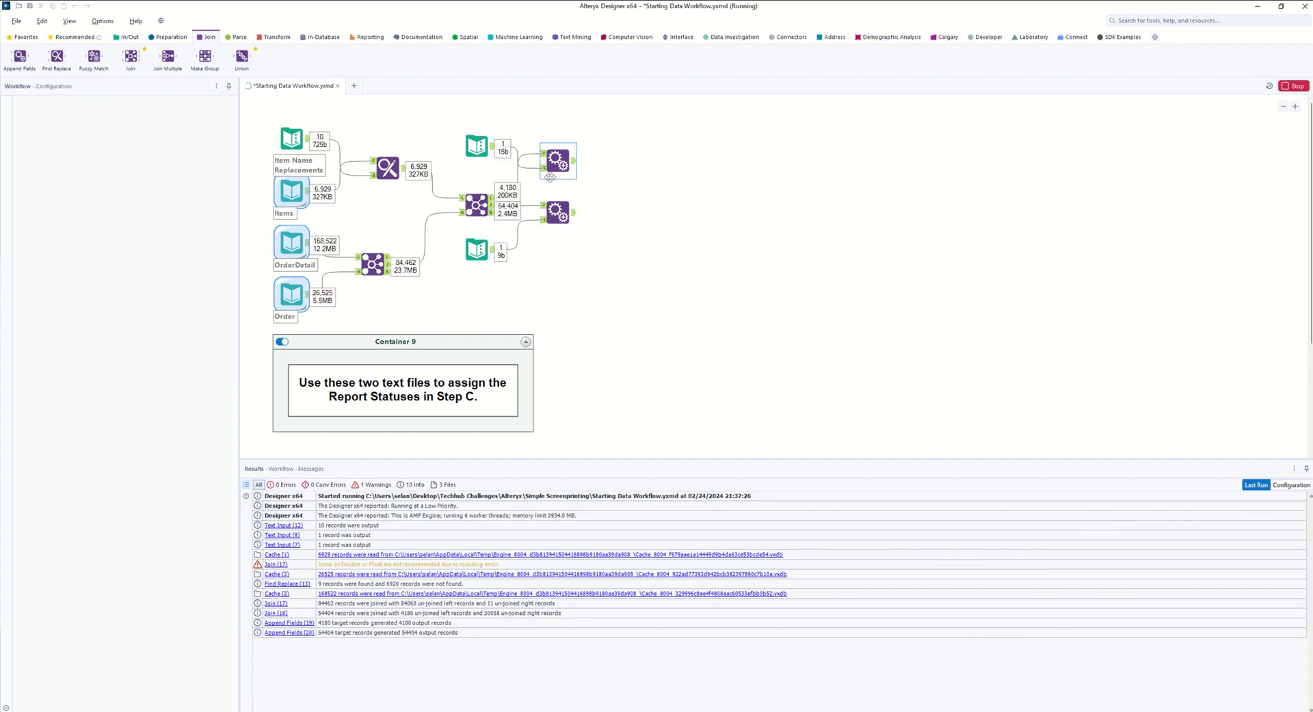
{"action": "left_click", "coordinate": [557, 213]}
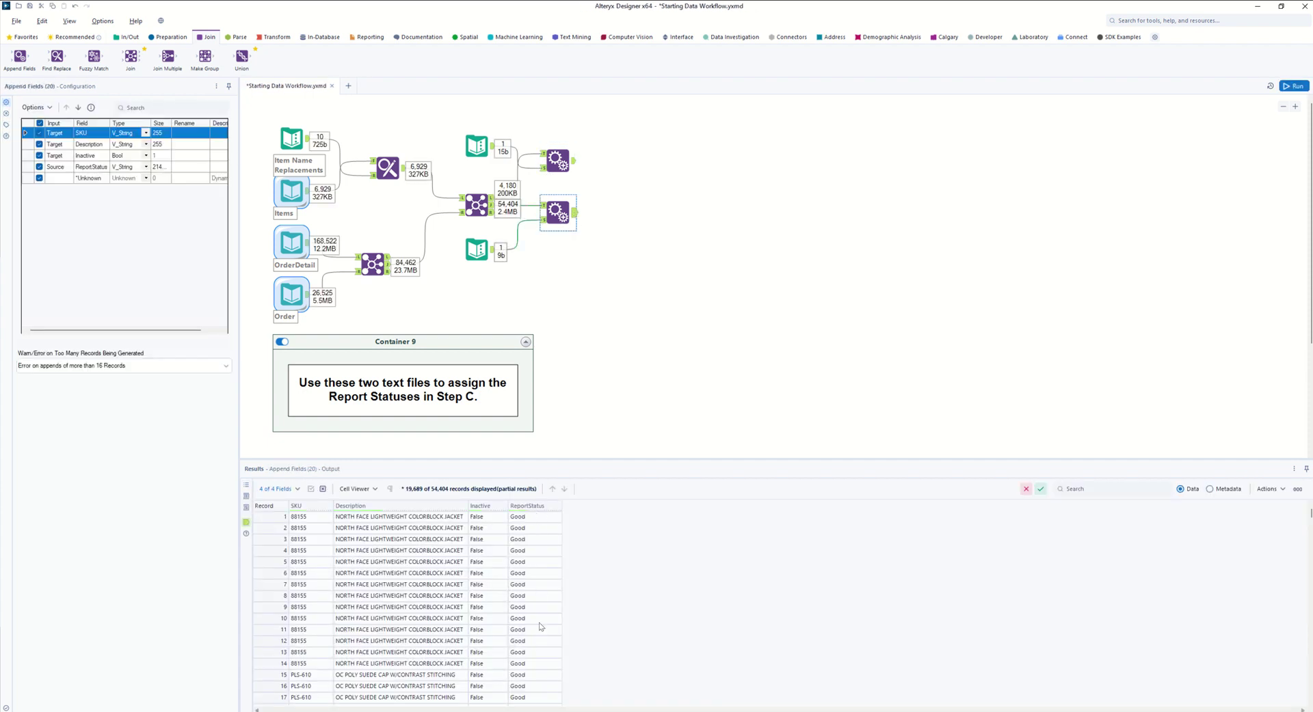
{"action": "left_click", "coordinate": [557, 160]}
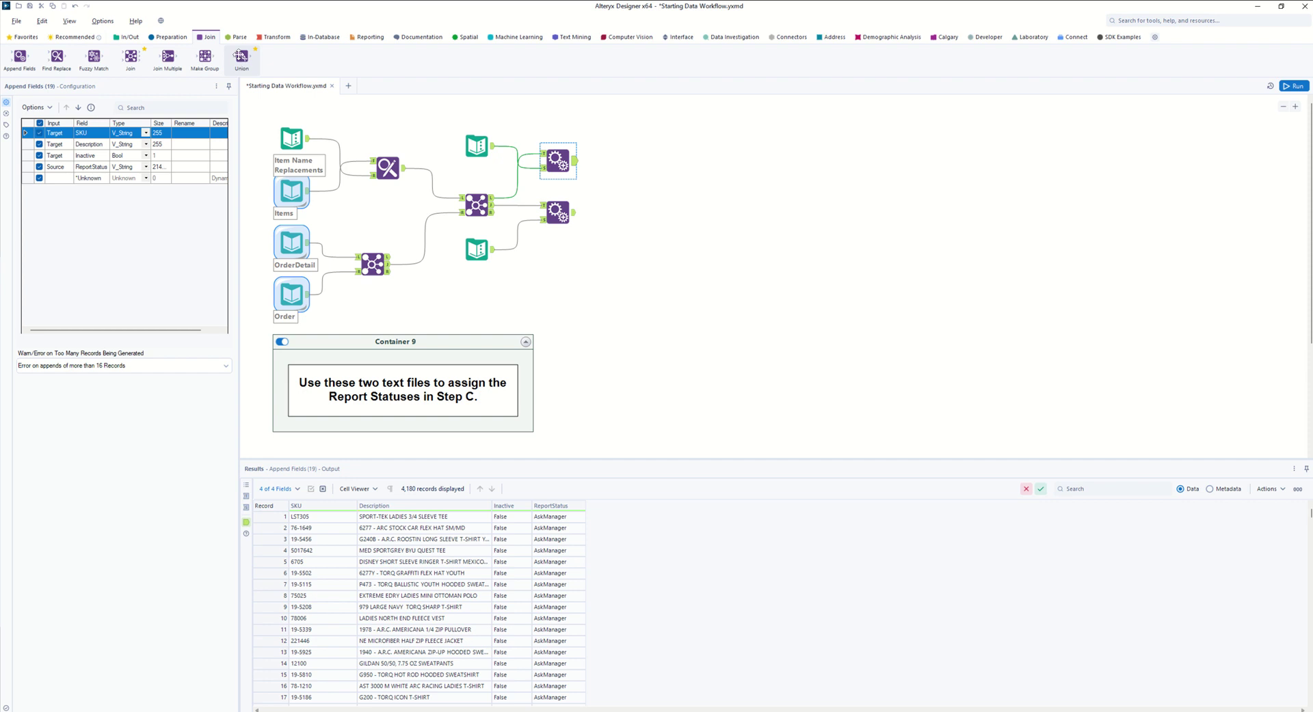
- Add a Union tool after the two Append Fields tools and connect both of their outputs to it
{"action": "left_click_drag", "start_coordinate": [244, 65], "coordinate": [624, 182]}
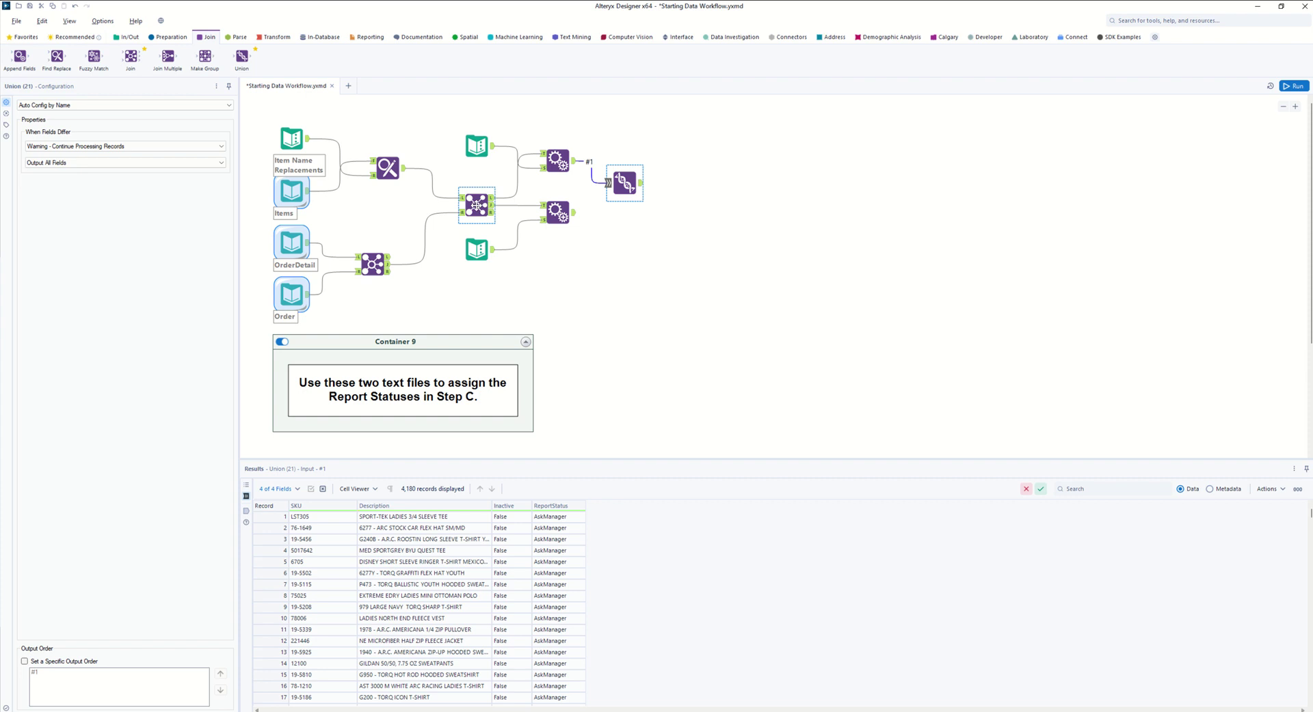
{"action": "left_click", "coordinate": [477, 204]}
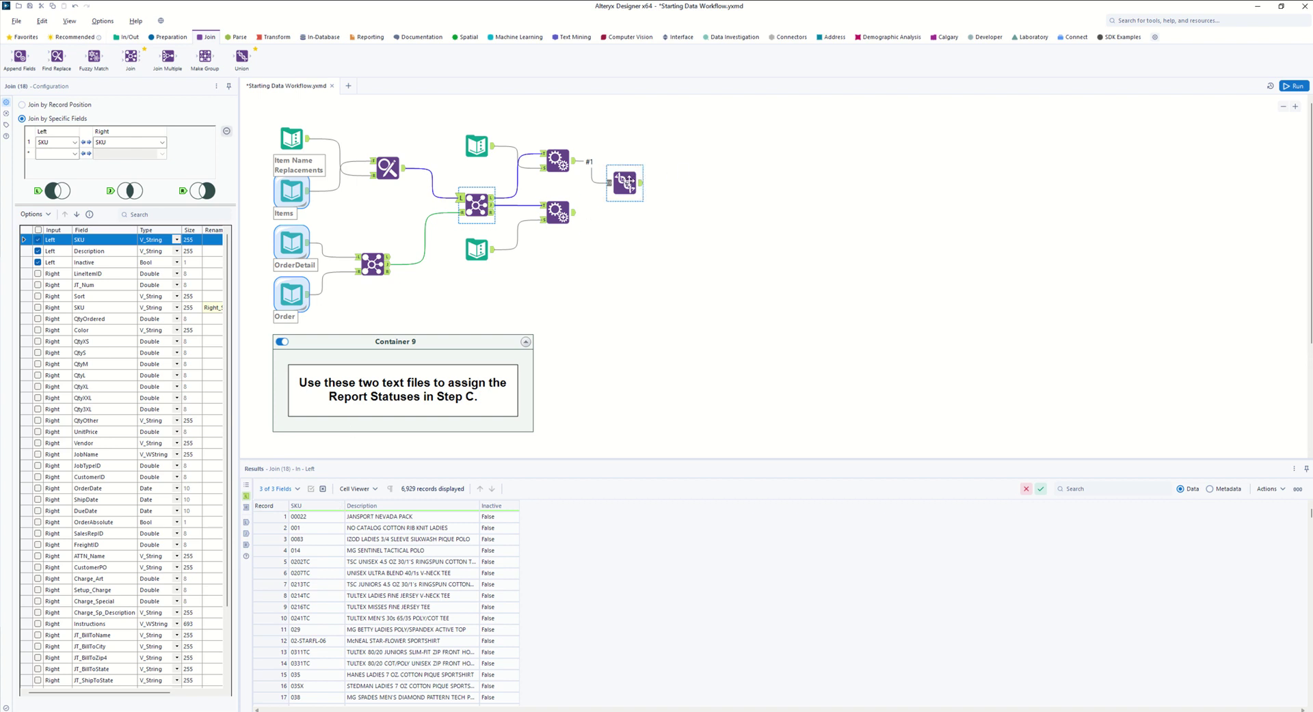
{"action": "left_click", "coordinate": [625, 183]}
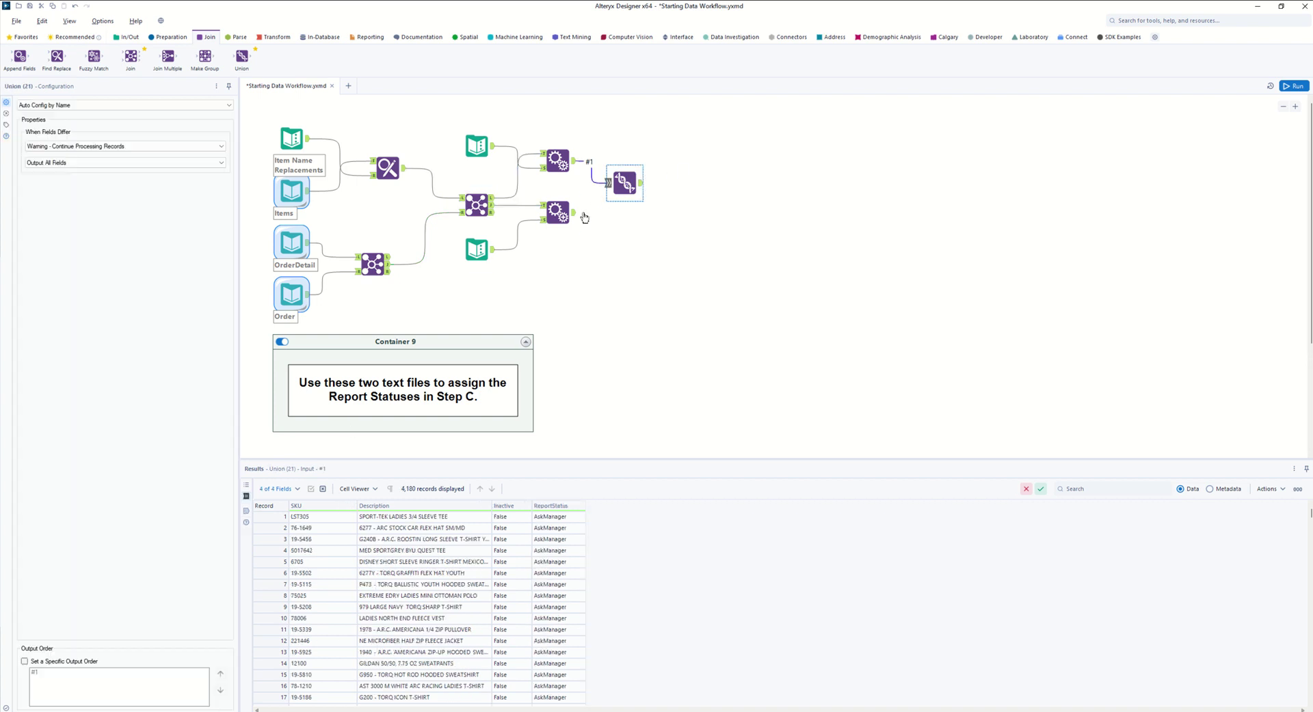
{"action": "left_click_drag", "start_coordinate": [574, 212], "coordinate": [607, 182]}
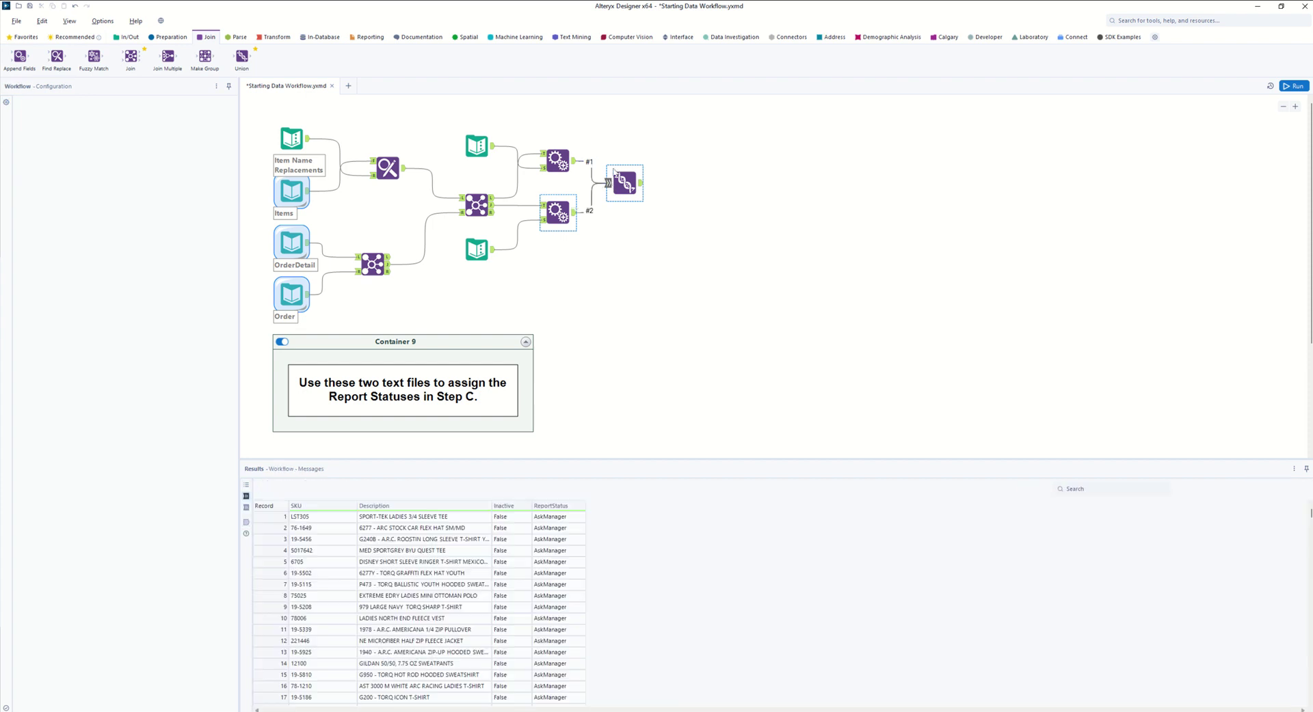
{"action": "left_click", "coordinate": [623, 183]}
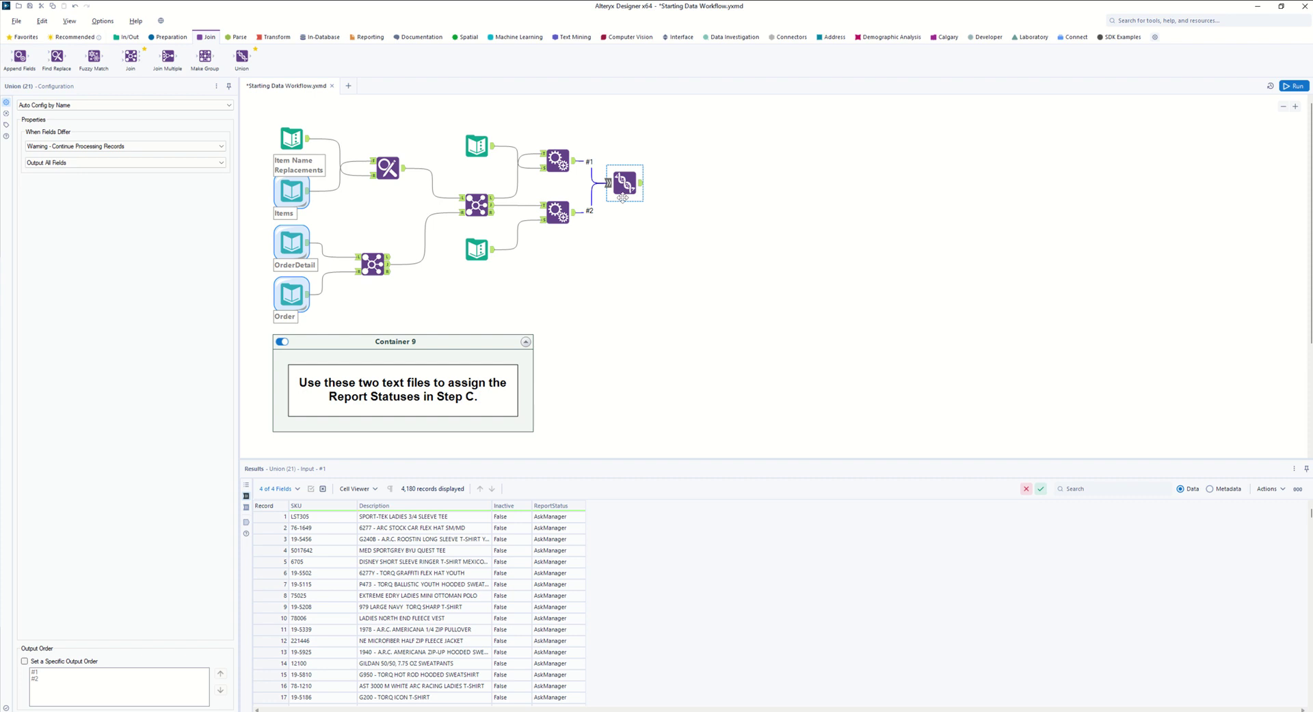
- Compare the fields and ReportStatus values of the two Append Fields tools that feed the Union
{"action": "left_click", "coordinate": [557, 161], "text": "ctrl"}
{"action": "left_click", "coordinate": [558, 161]}
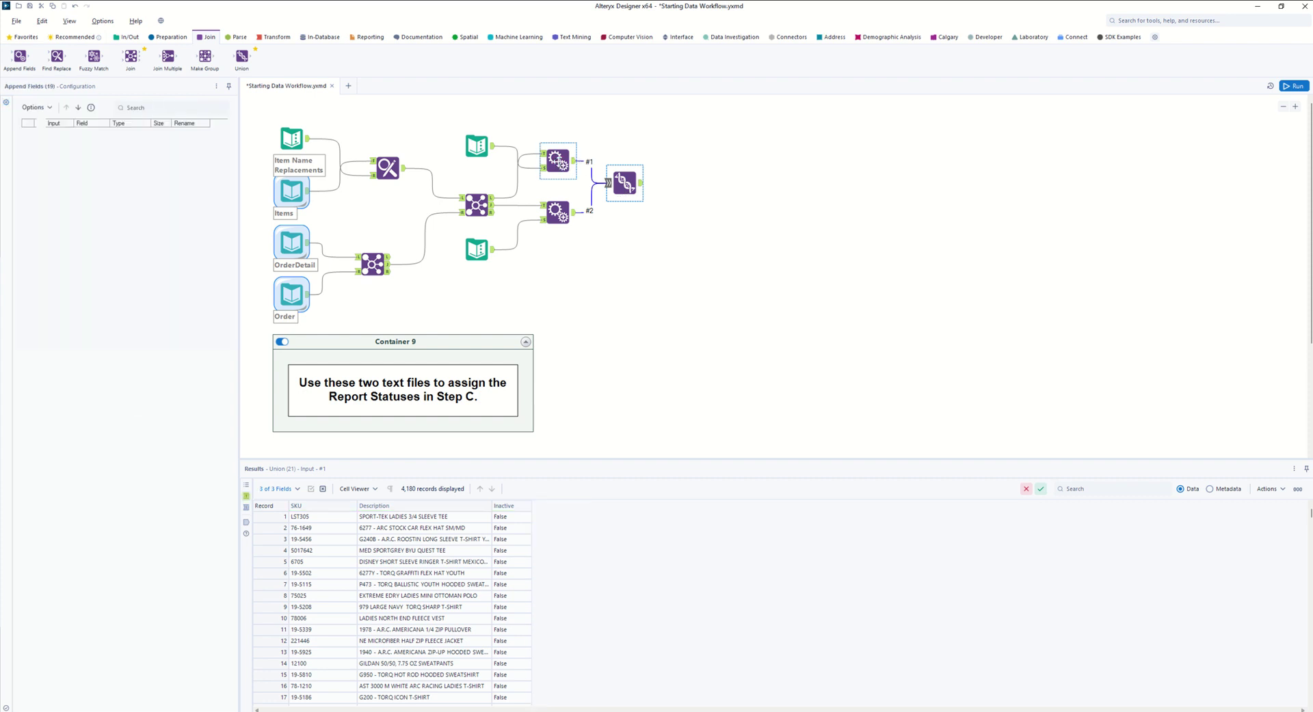
{"action": "left_click", "coordinate": [574, 213], "text": "ctrl"}
{"action": "left_click", "coordinate": [573, 212]}
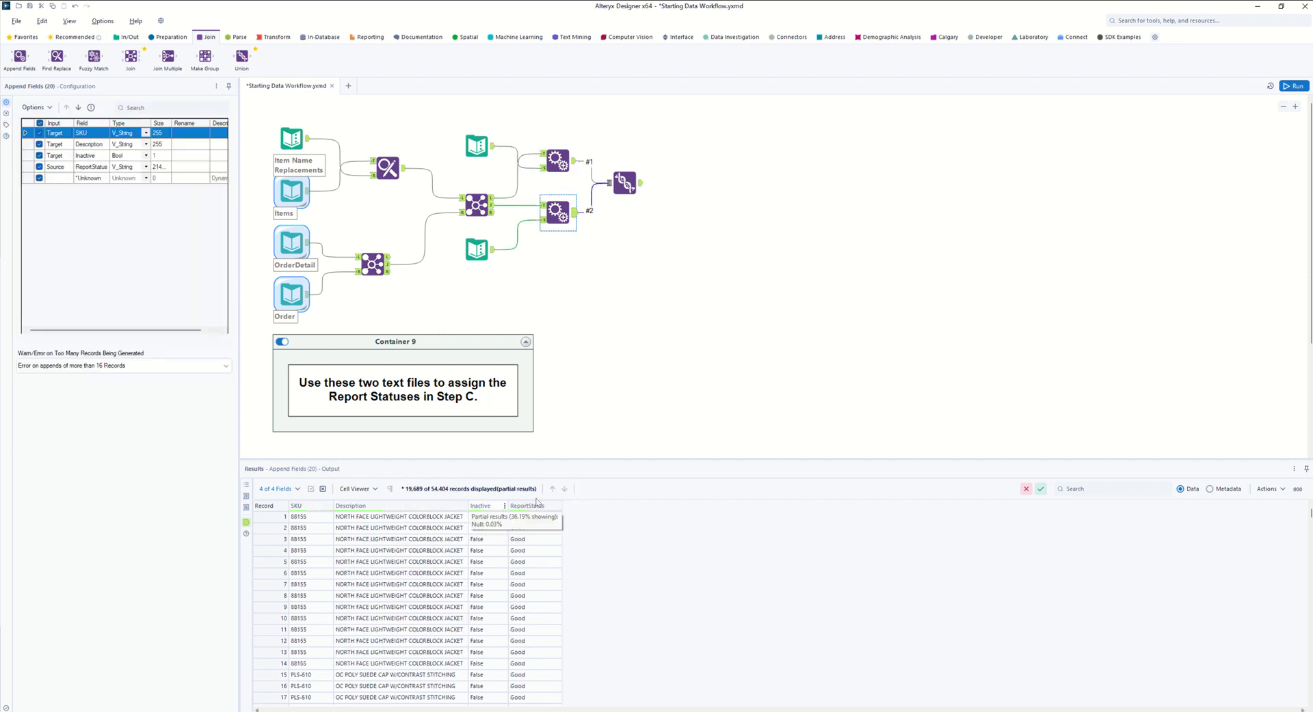
- Run the workflow and review the combined records in the Union output
{"action": "left_click", "coordinate": [640, 183], "text": "ctrl"}
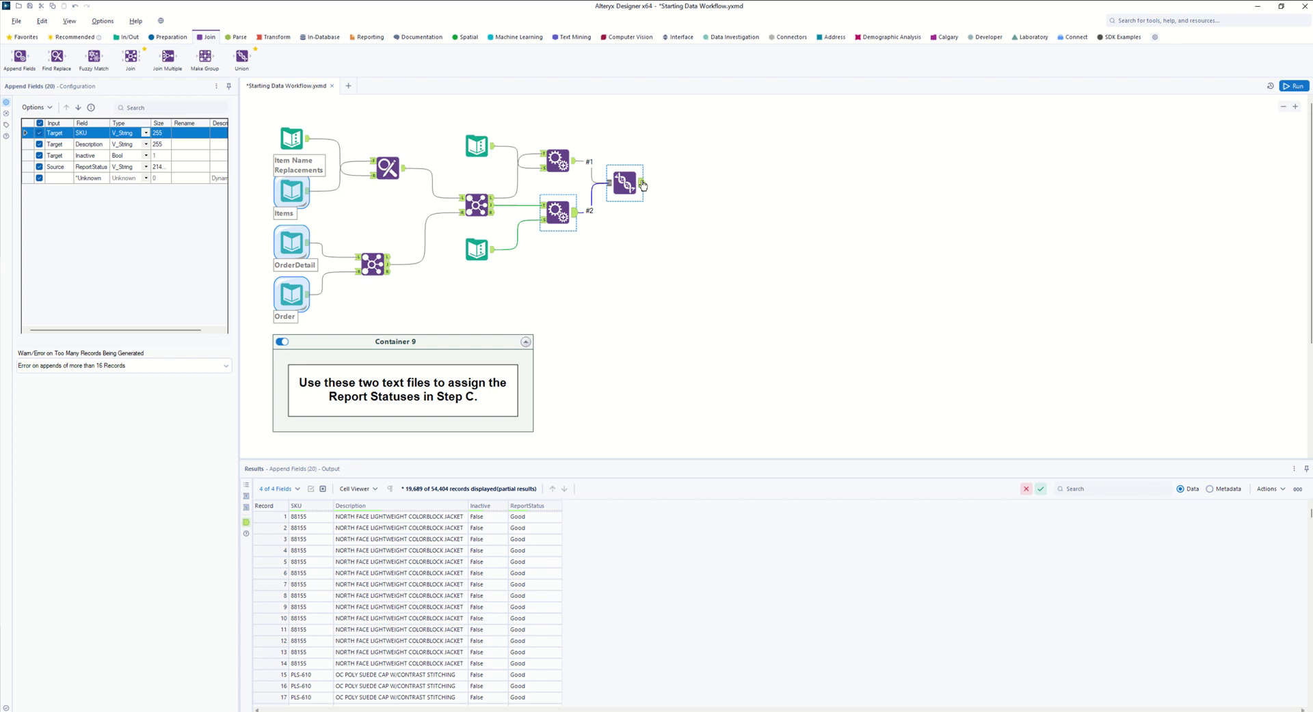
{"action": "key", "text": "ctrl+r"}
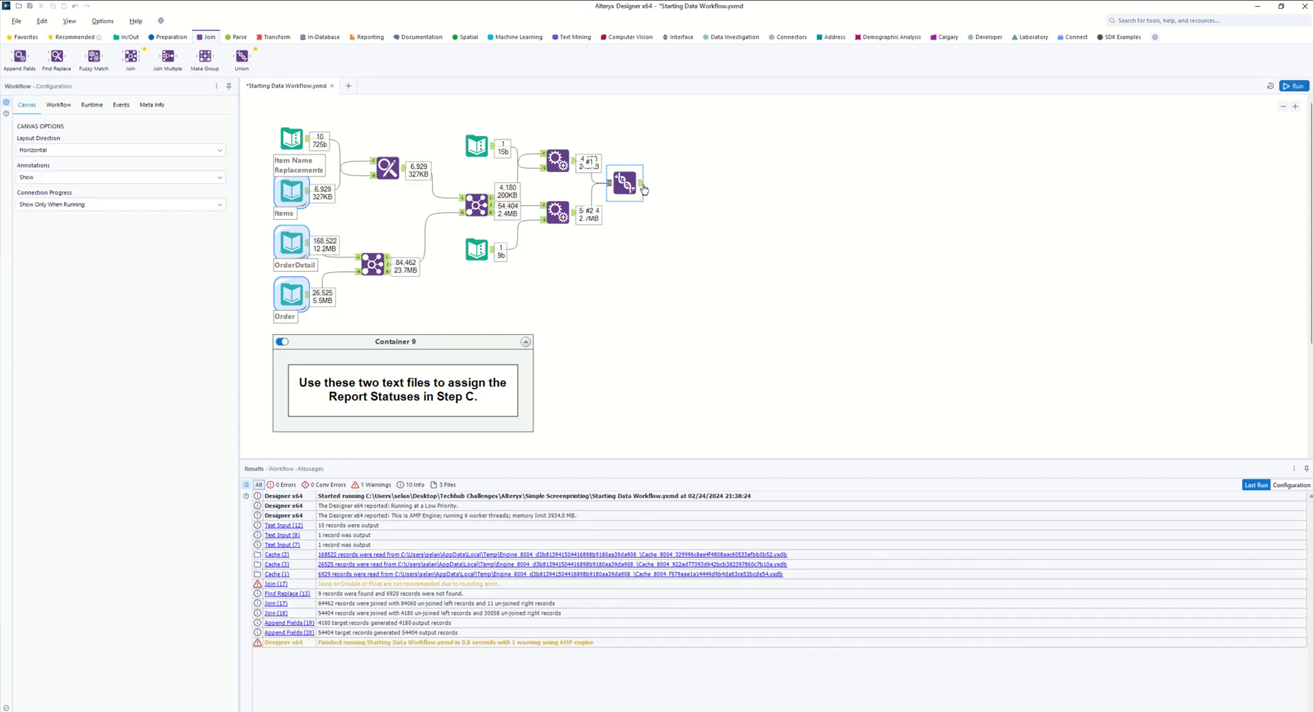
{"action": "left_click", "coordinate": [641, 189]}
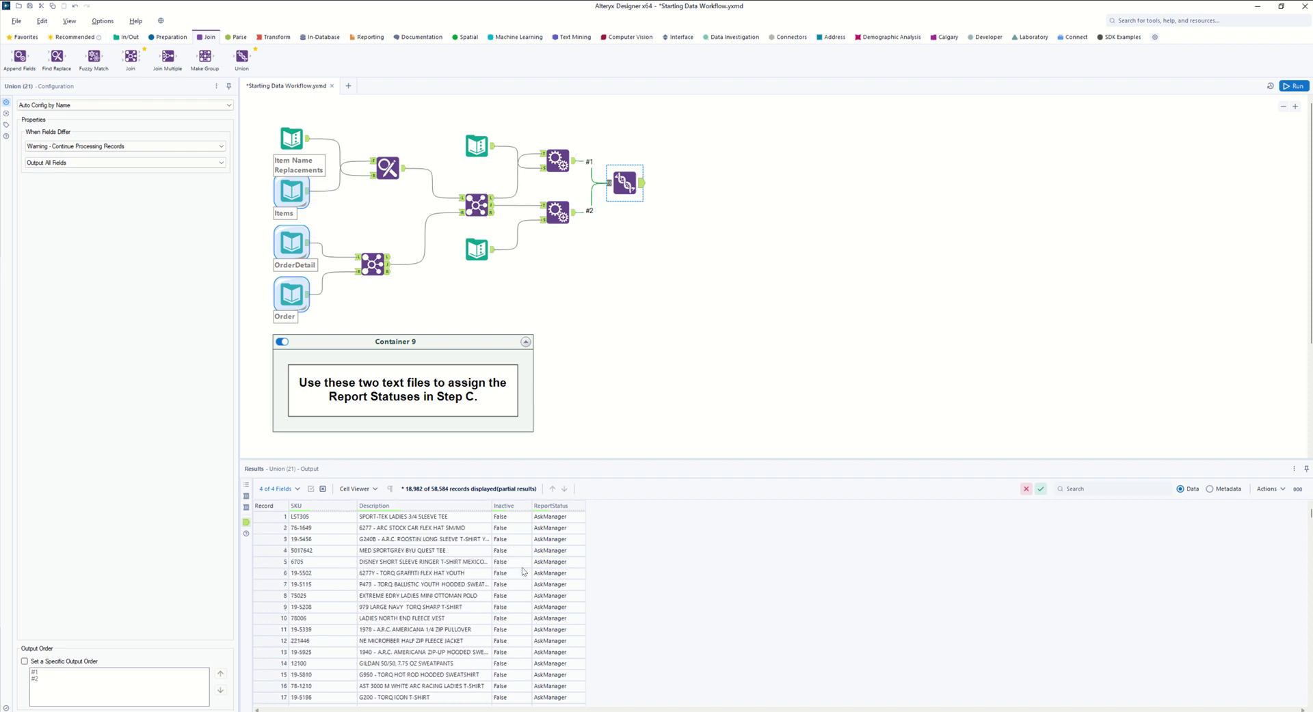
{"action": "scroll", "coordinate": [380, 646], "scroll_direction": "down", "scroll_amount": 7}
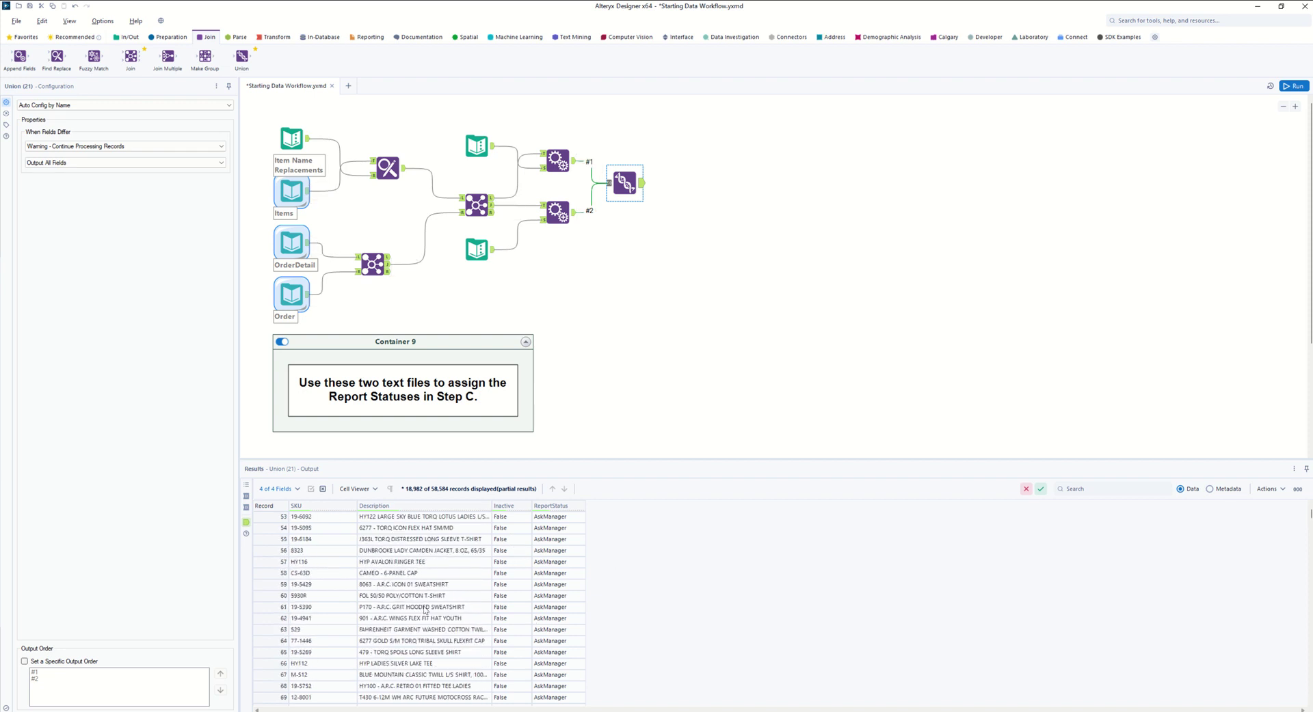
{"action": "scroll", "coordinate": [420, 595], "scroll_direction": "up", "scroll_amount": 7}
- Examine the output of the Append Fields tool that assigns Good for repeated SKUs
{"action": "left_click", "coordinate": [558, 213]}
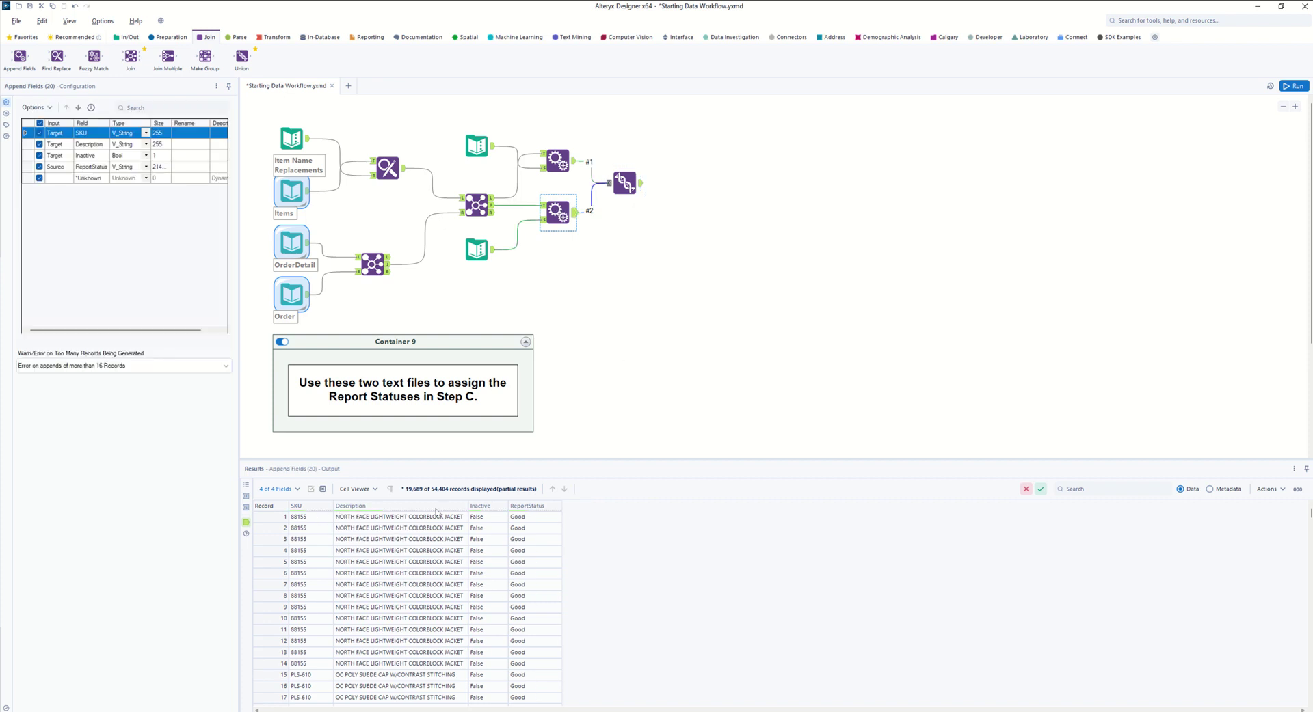
{"action": "scroll", "coordinate": [417, 557], "scroll_direction": "down", "scroll_amount": 20}
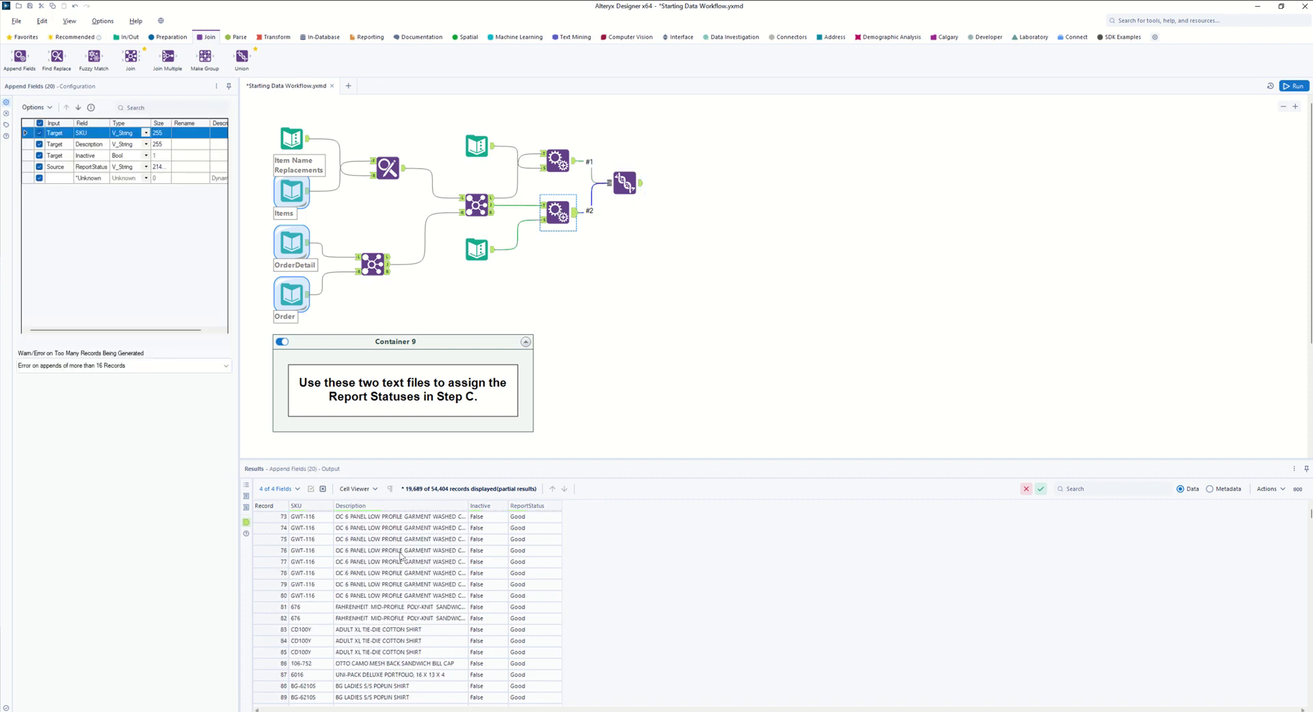
{"action": "scroll", "coordinate": [403, 561], "scroll_direction": "down", "scroll_amount": 11}
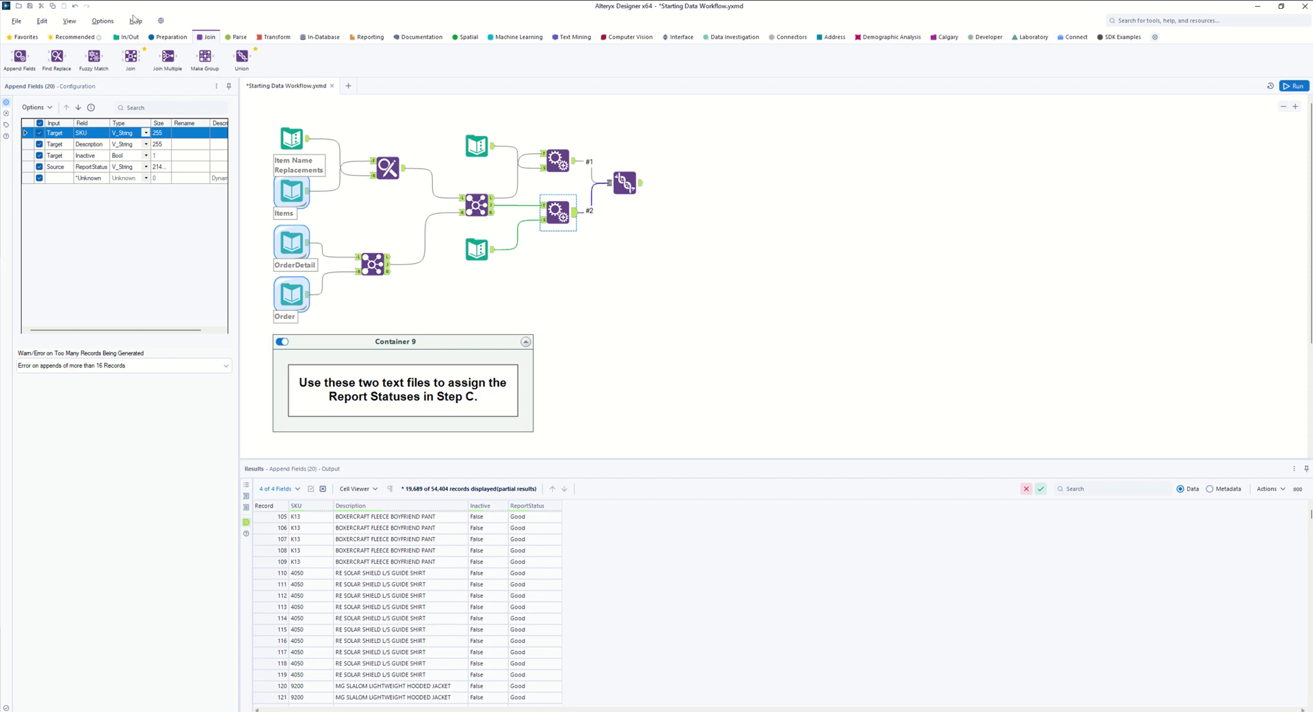
- Attach a Unique tool to the Union output with SKU as the unique column, and run the workflow
{"action": "left_click", "coordinate": [158, 38]}
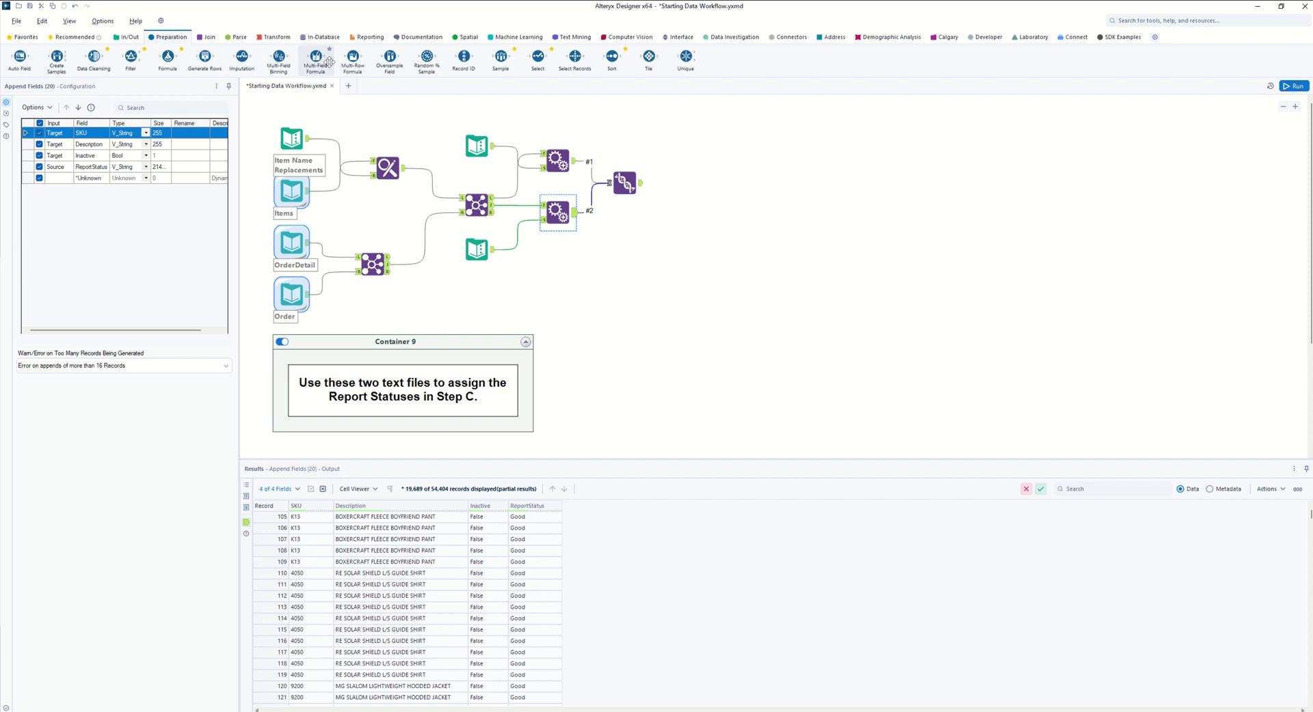
{"action": "left_click_drag", "start_coordinate": [329, 62], "coordinate": [680, 180]}
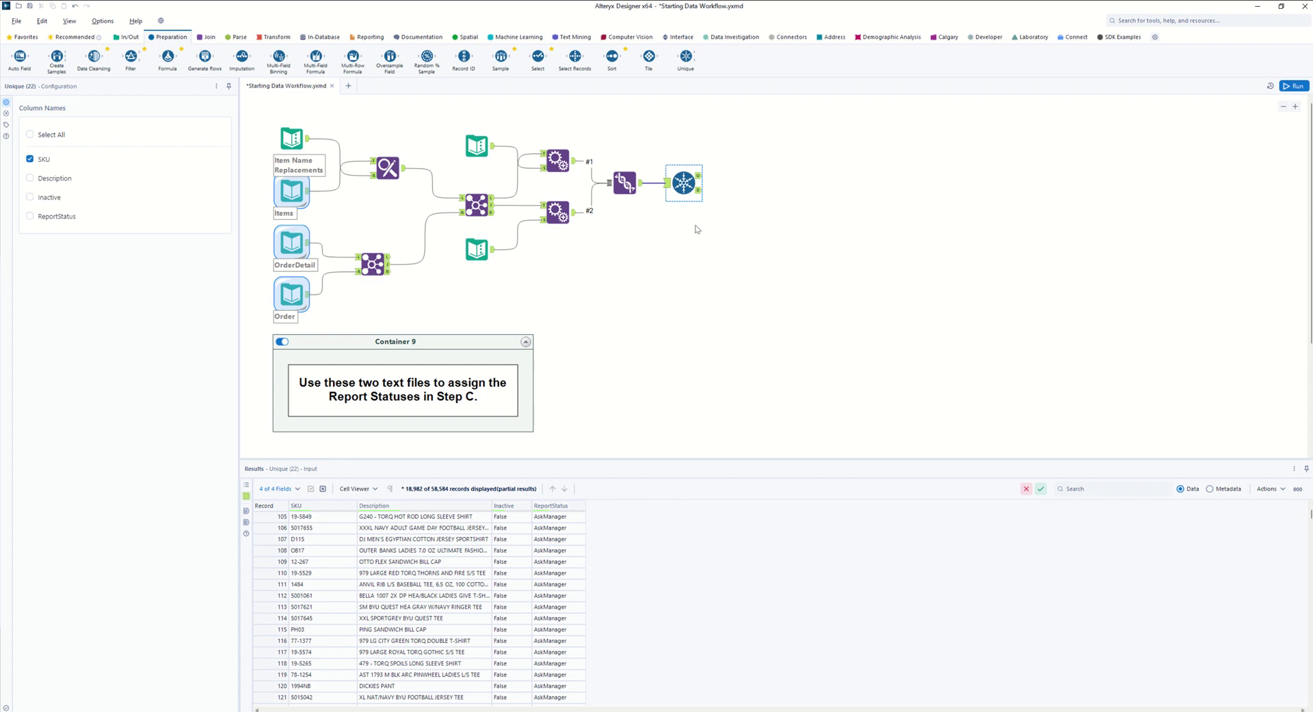
{"action": "key", "text": "ctrl+r"}
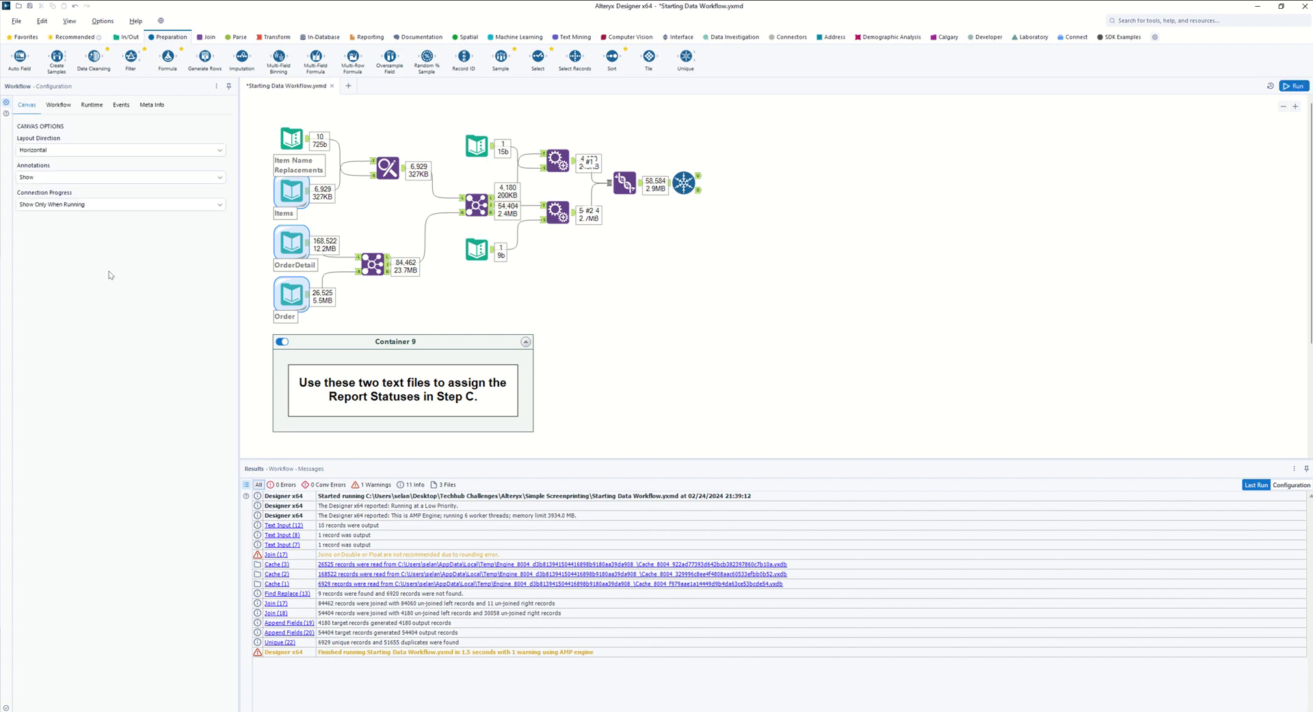
- Attach a Filter tool to the Unique tool's unique output and set its basic filter to Inactive Is false
{"action": "left_click_drag", "start_coordinate": [130, 57], "coordinate": [741, 175]}
{"action": "left_click_drag", "start_coordinate": [750, 179], "coordinate": [743, 176]}
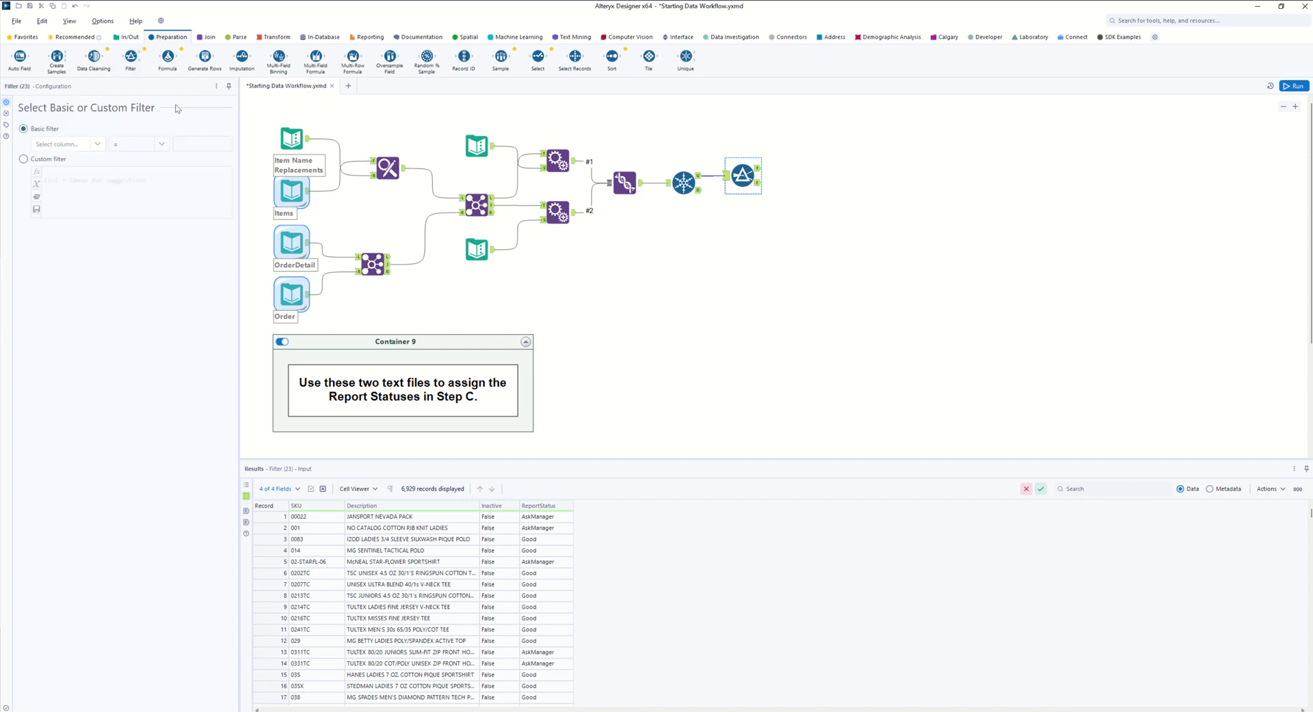
{"action": "left_click", "coordinate": [99, 147]}
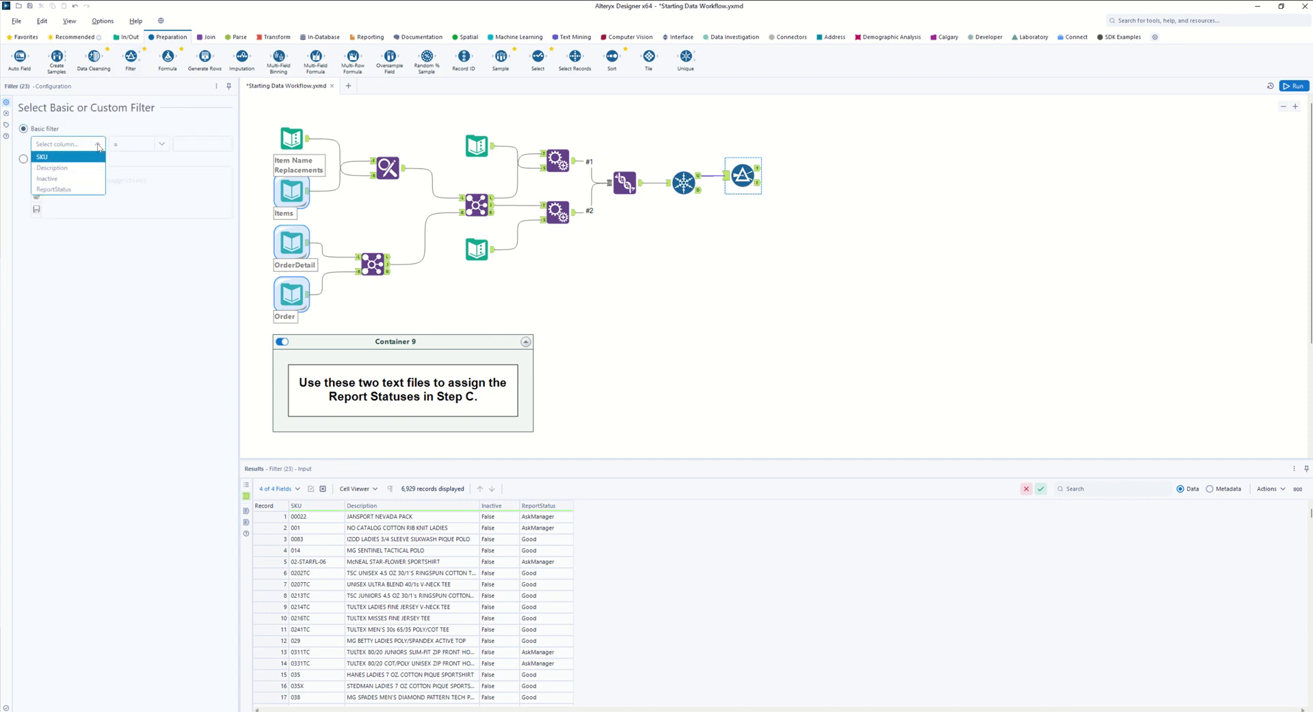
{"action": "left_click", "coordinate": [48, 178]}
{"action": "left_click", "coordinate": [162, 145]}
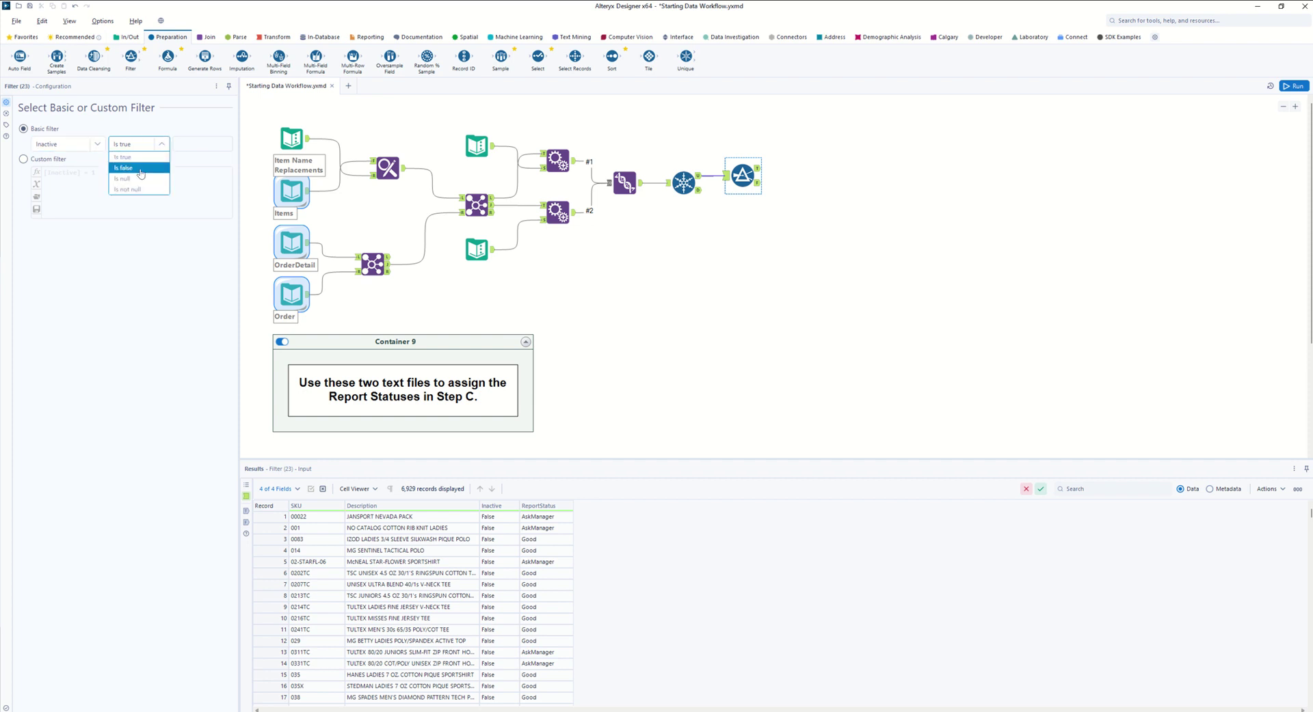
{"action": "left_click", "coordinate": [134, 157]}
{"action": "left_click", "coordinate": [155, 145]}
{"action": "left_click", "coordinate": [138, 171]}
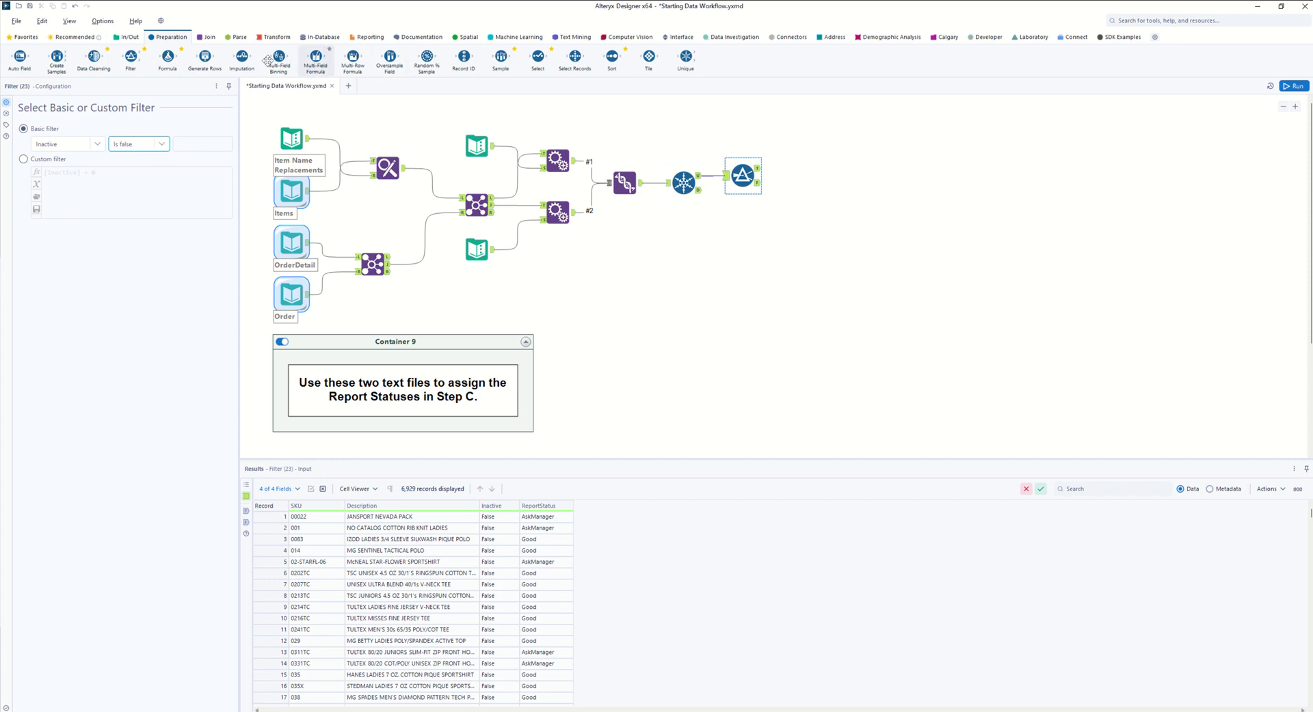
- Attach a second Filter tool to the first filter's true output, with ReportStatus Equals AskManager
{"action": "left_click_drag", "start_coordinate": [131, 57], "coordinate": [803, 166]}
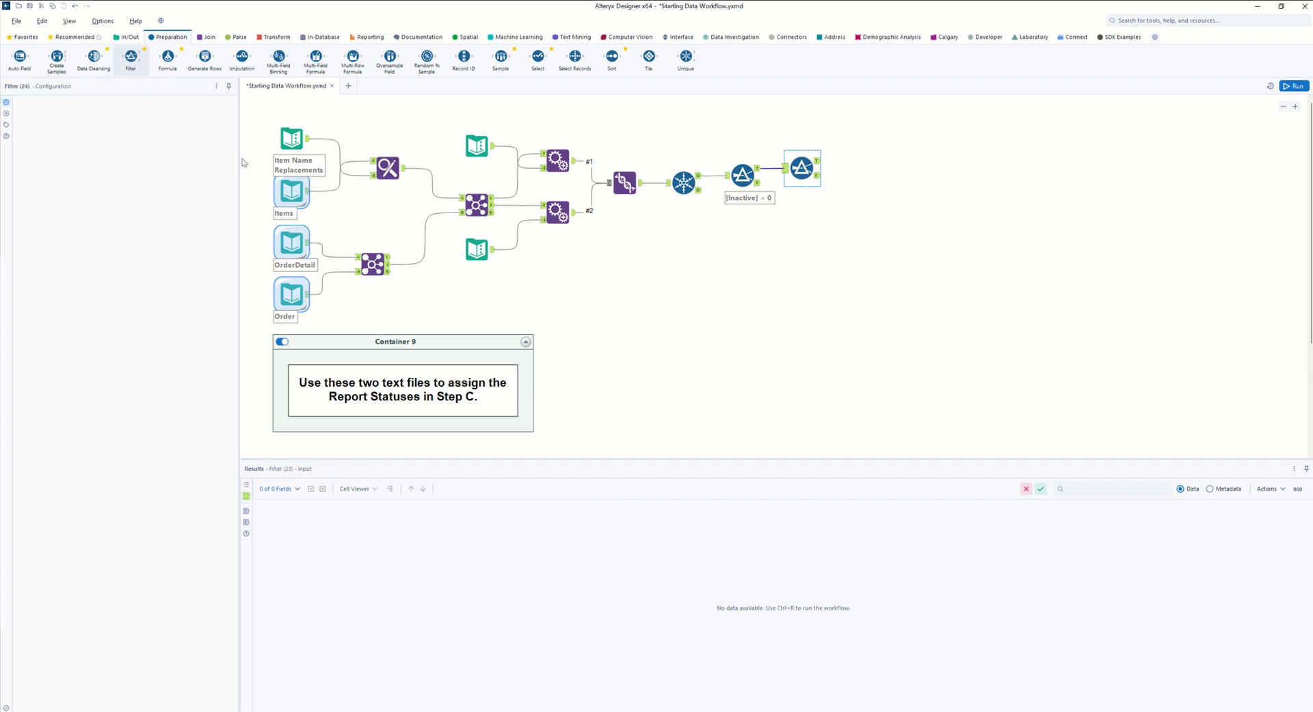
{"action": "left_click", "coordinate": [98, 142]}
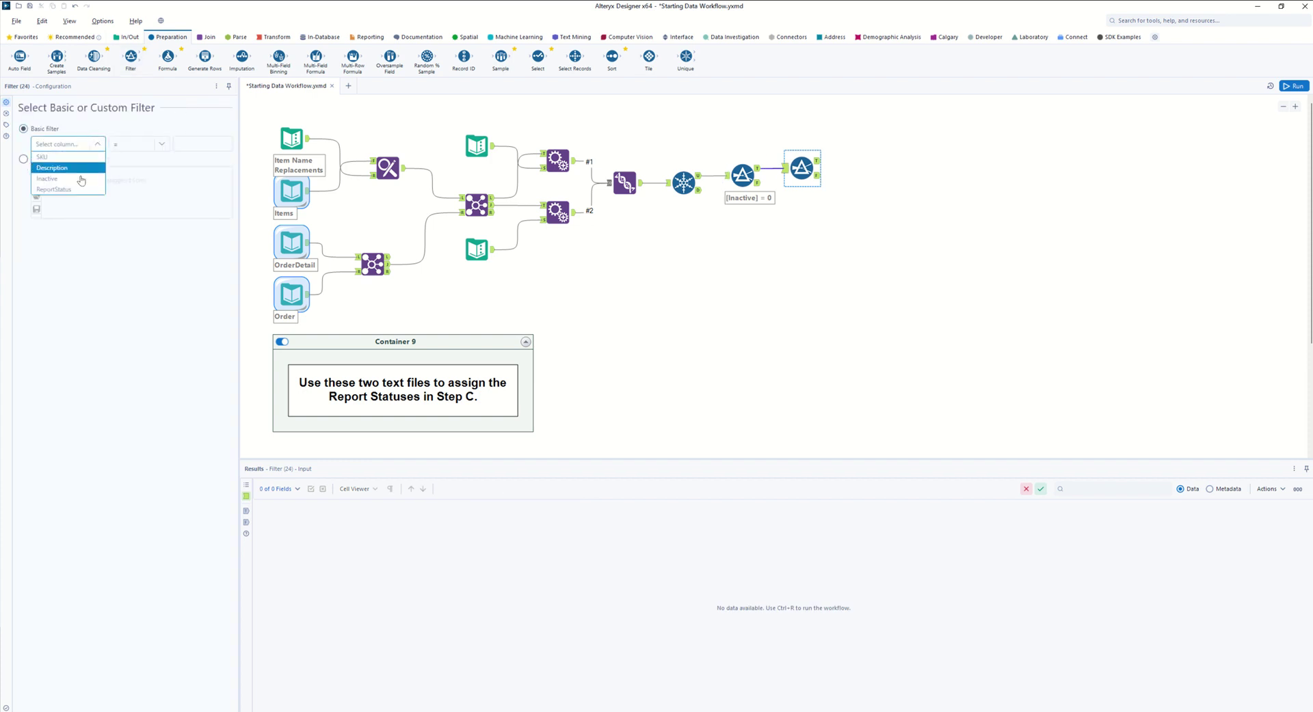
{"action": "left_click", "coordinate": [54, 190]}
{"action": "left_click", "coordinate": [197, 144]}
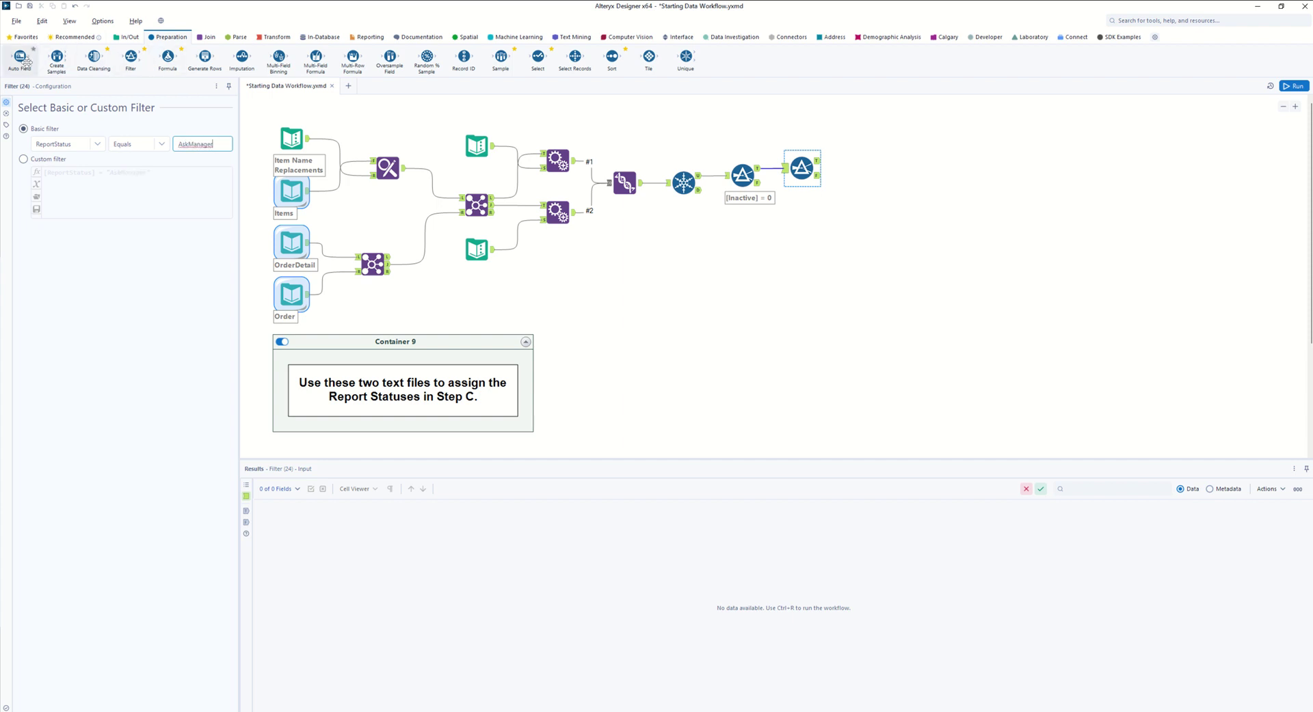
- Attach a Select tool that drops ReportStatus to the AskManager filter's true output, followed by a Browse tool
{"action": "left_click_drag", "start_coordinate": [537, 58], "coordinate": [870, 159]}
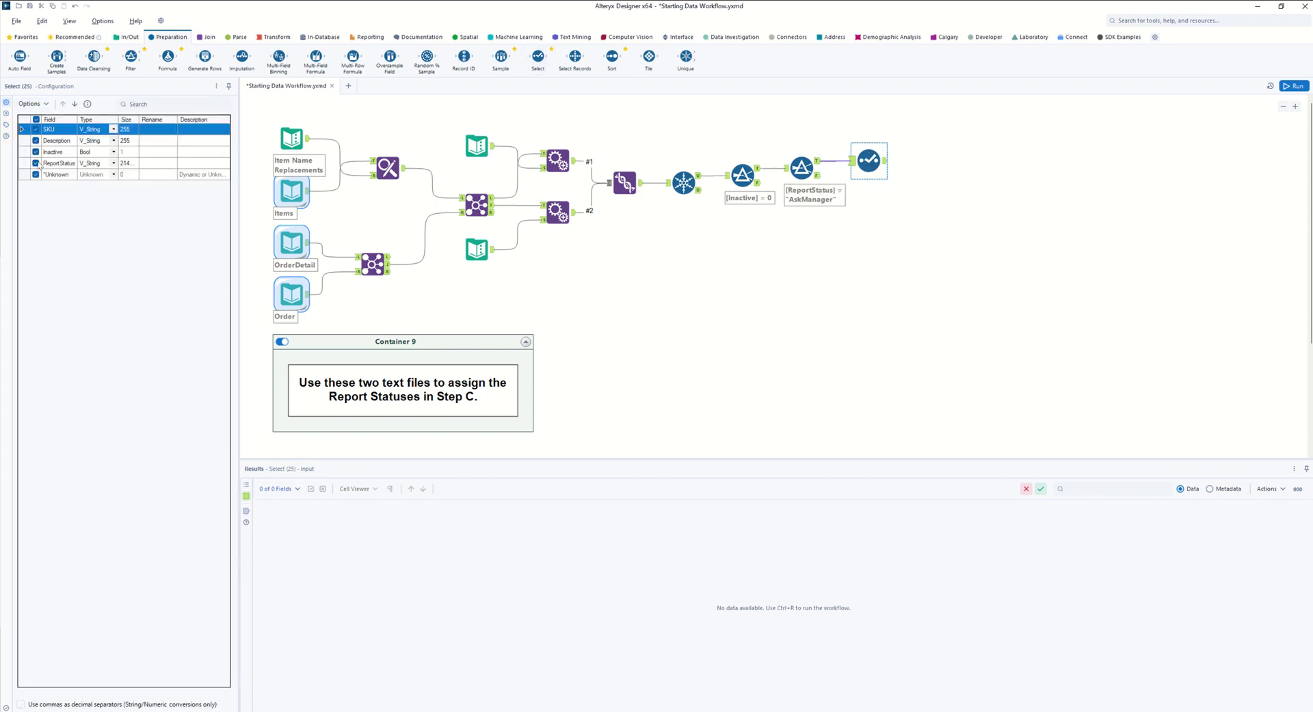
{"action": "left_click", "coordinate": [35, 163]}
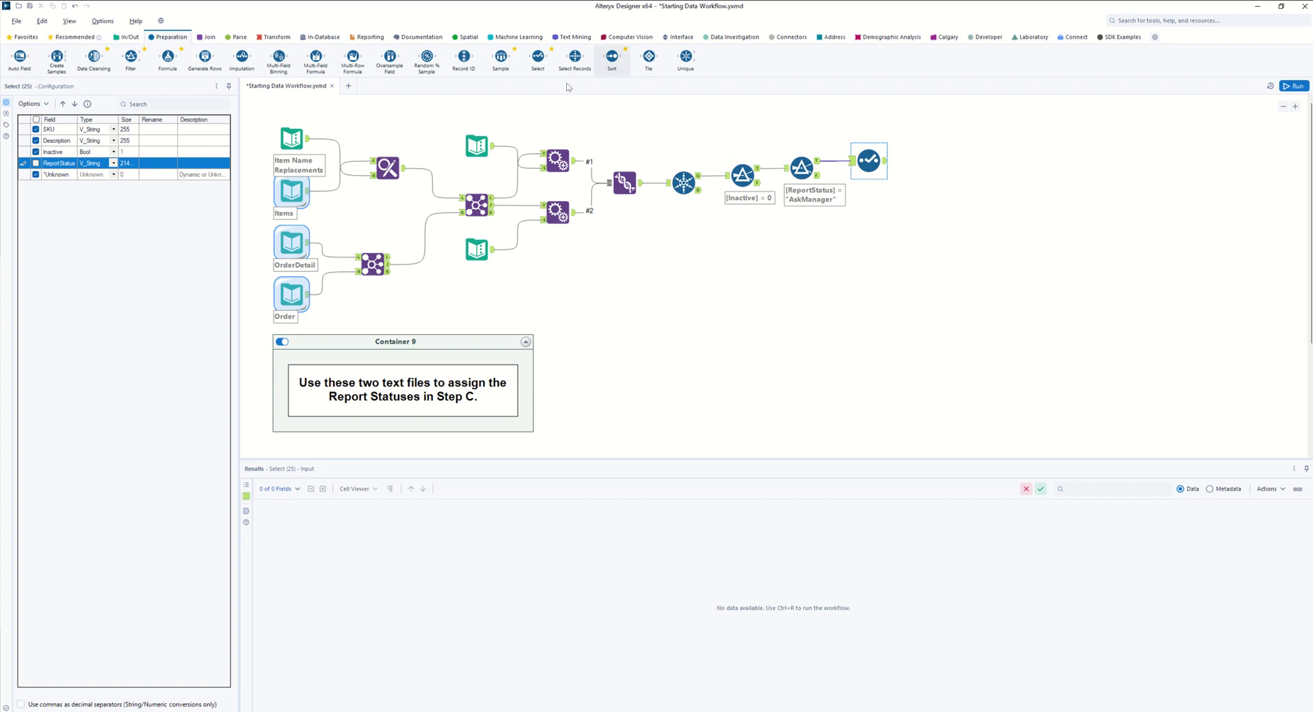
{"action": "left_click", "coordinate": [128, 38]}
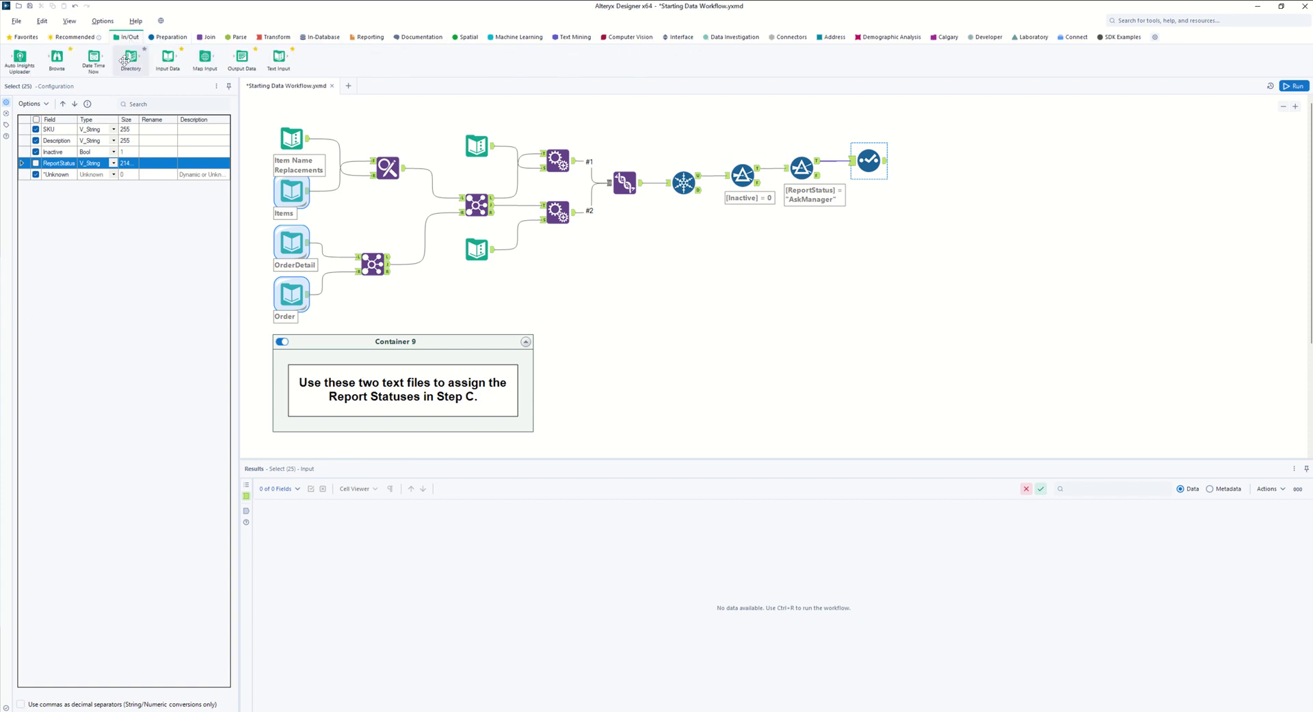
{"action": "left_click_drag", "start_coordinate": [56, 59], "coordinate": [942, 160]}
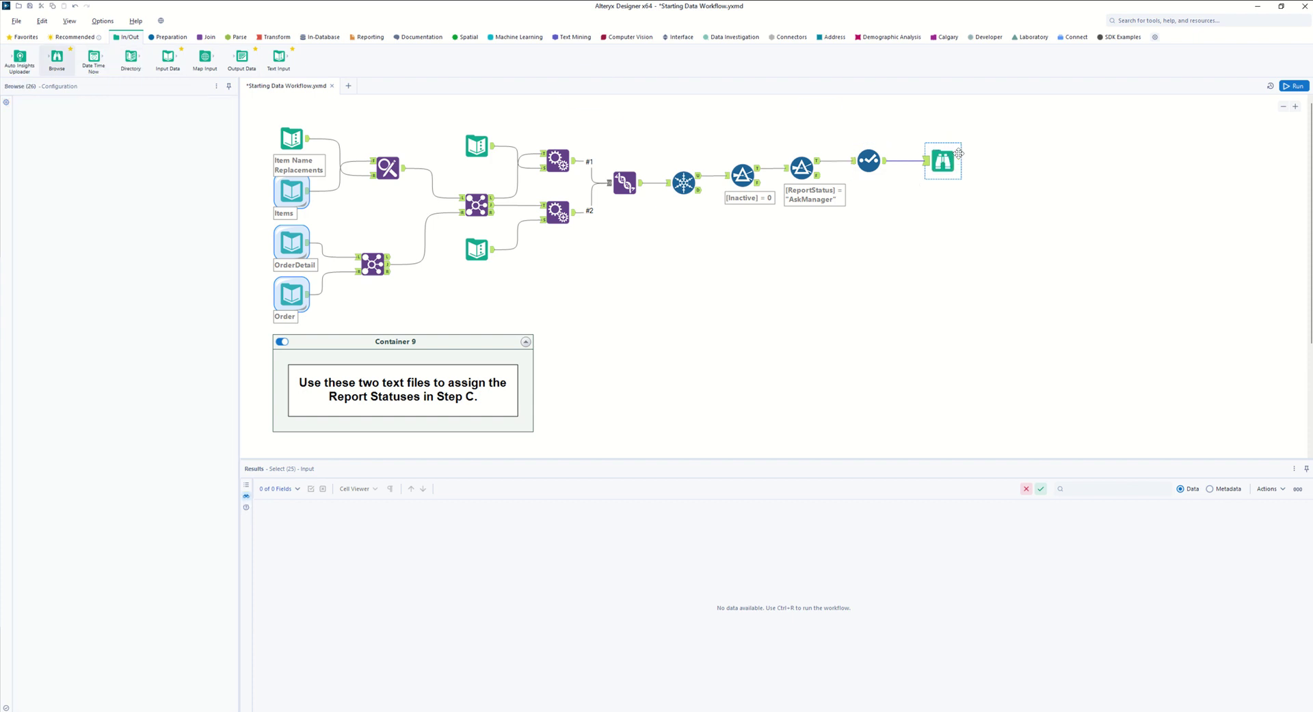
- Run the workflow and review the SKU, Description and Inactive records in the Browse tool
{"action": "key", "text": "ctrl+r"}
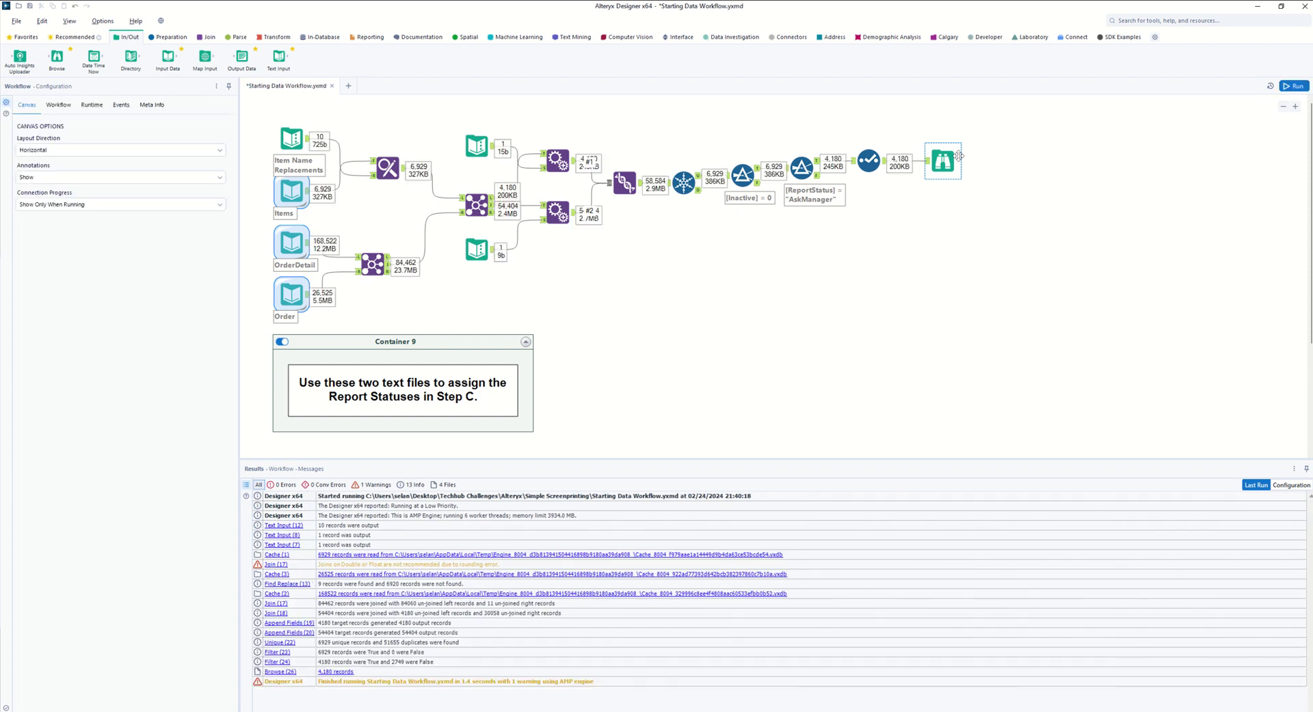
{"action": "left_click", "coordinate": [942, 162]}
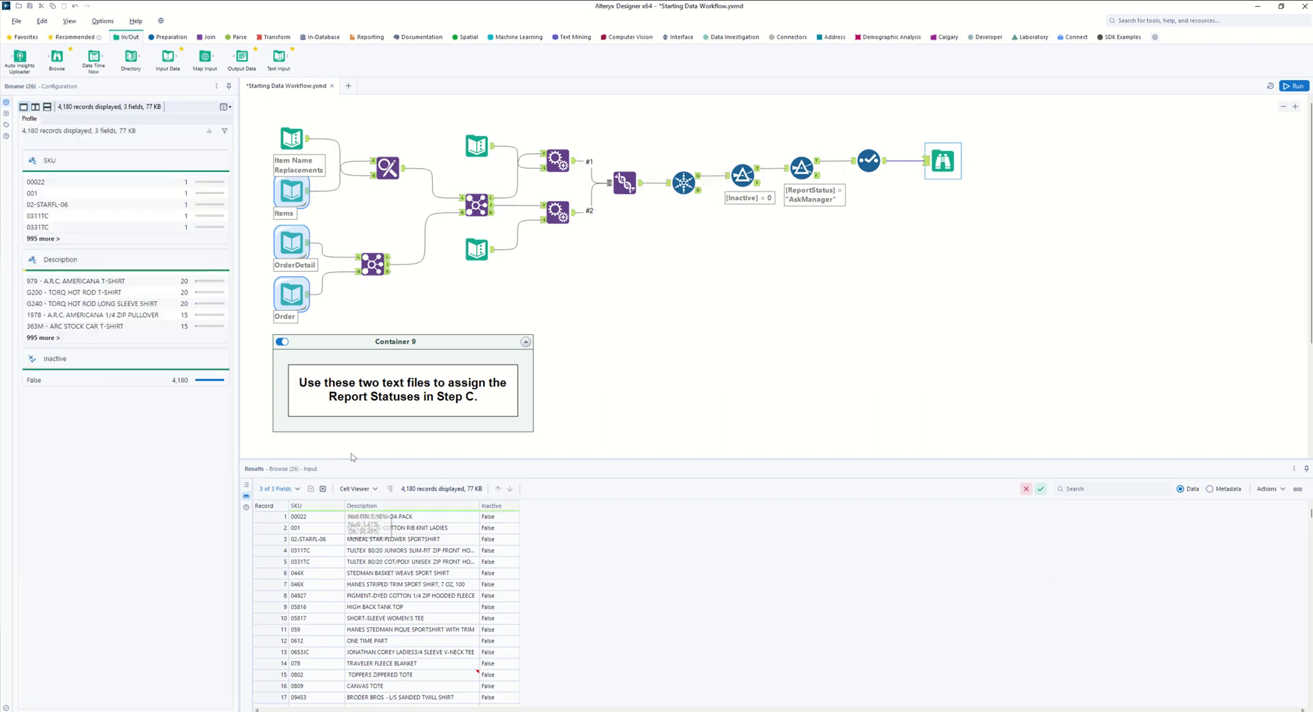
{"action": "scroll", "coordinate": [413, 525], "scroll_direction": "down", "scroll_amount": 10}
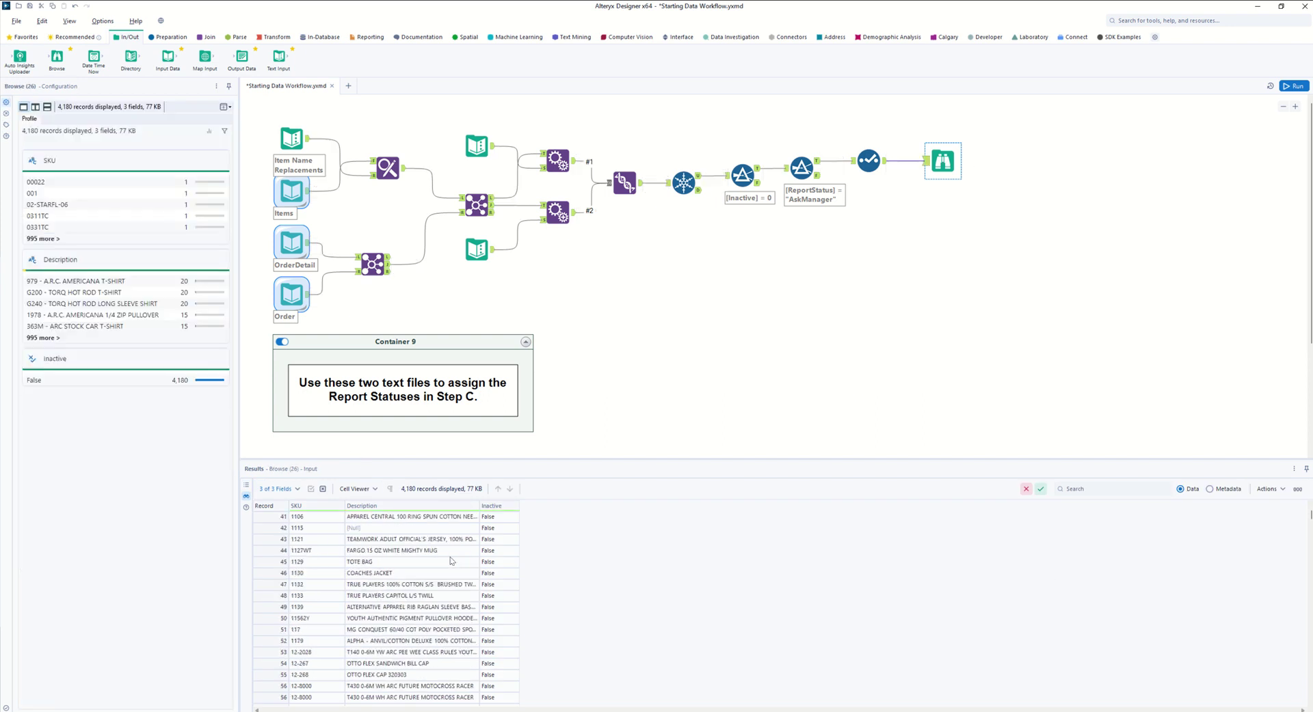
{"action": "scroll", "coordinate": [450, 561], "scroll_direction": "up", "scroll_amount": 10}
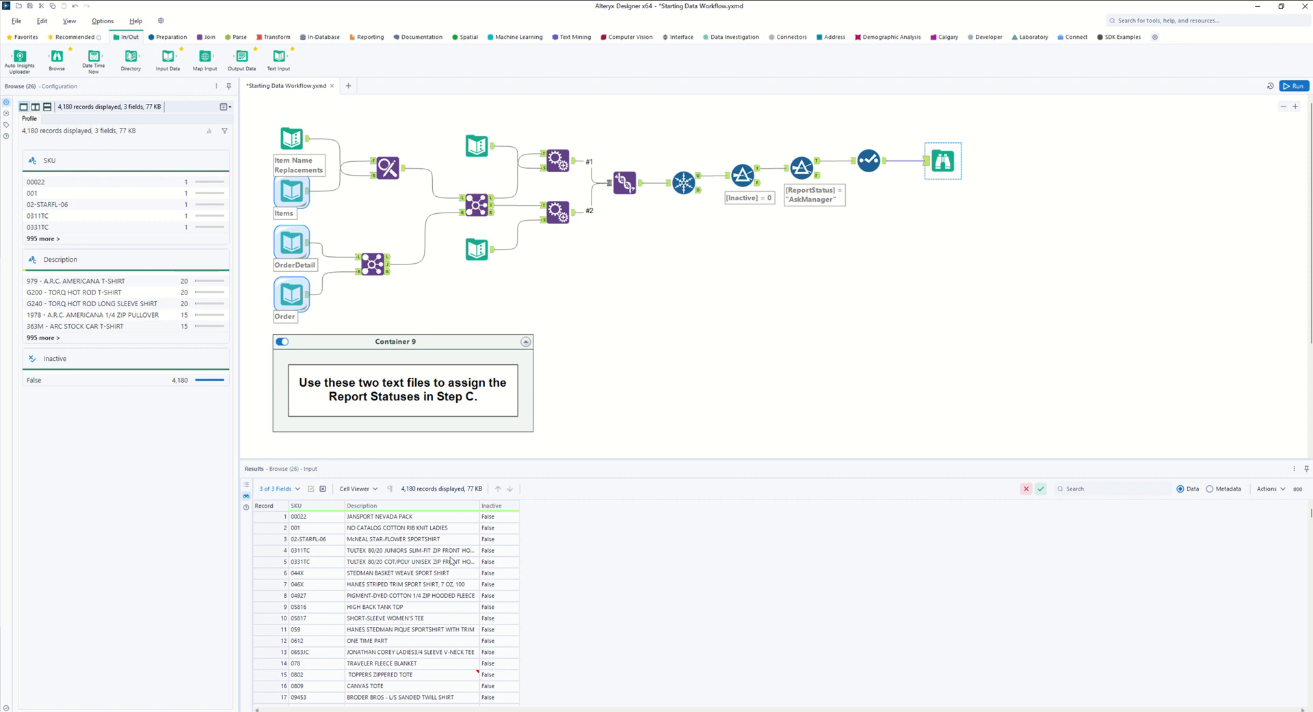